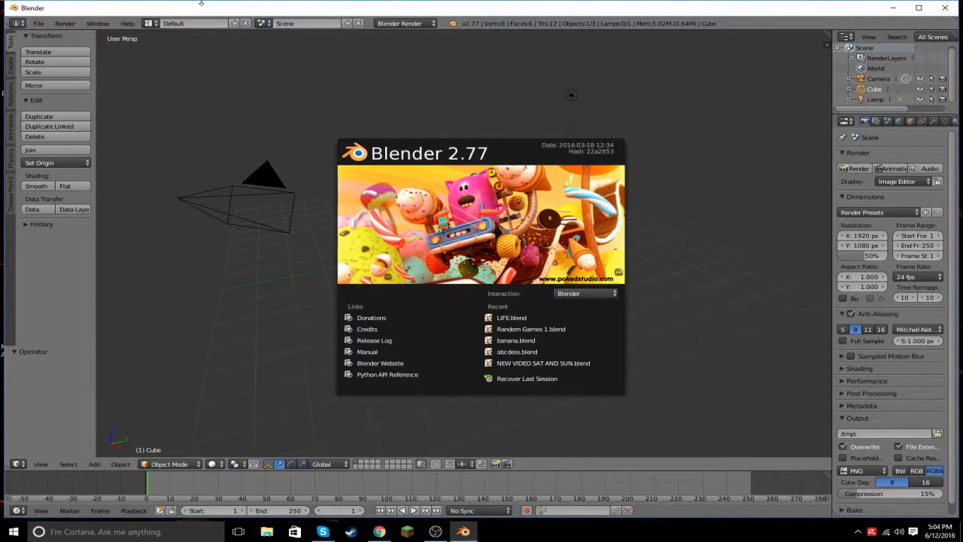
Switch to the Video Editing screen layout and change the Graph Editor area into a File Browser.
{"action": "left_click", "coordinate": [155, 25]}
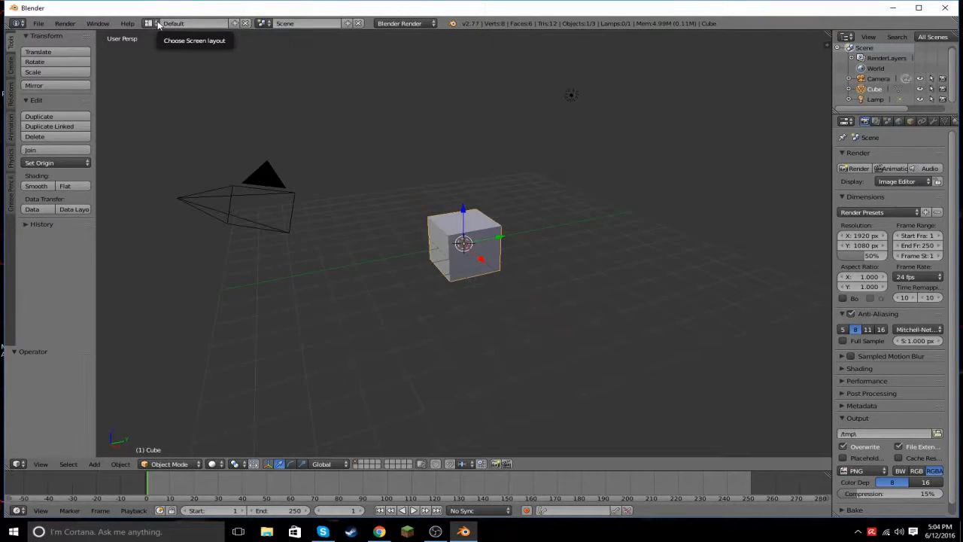
{"action": "left_click", "coordinate": [153, 24]}
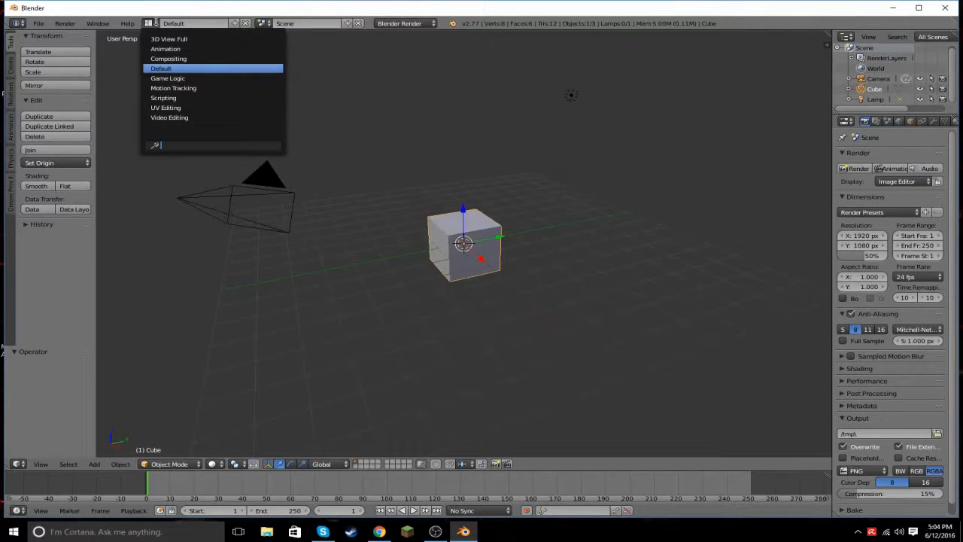
{"action": "left_click", "coordinate": [183, 118]}
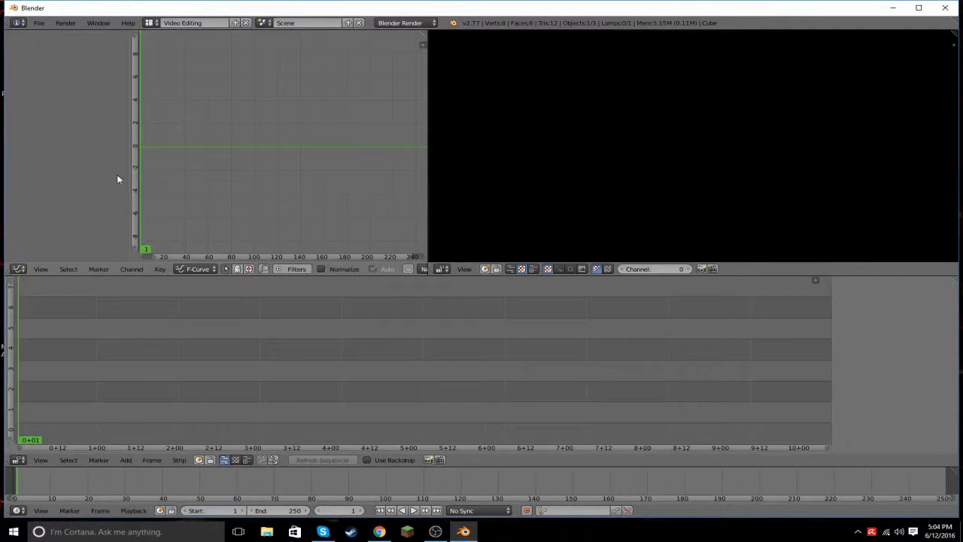
{"action": "left_click", "coordinate": [19, 269]}
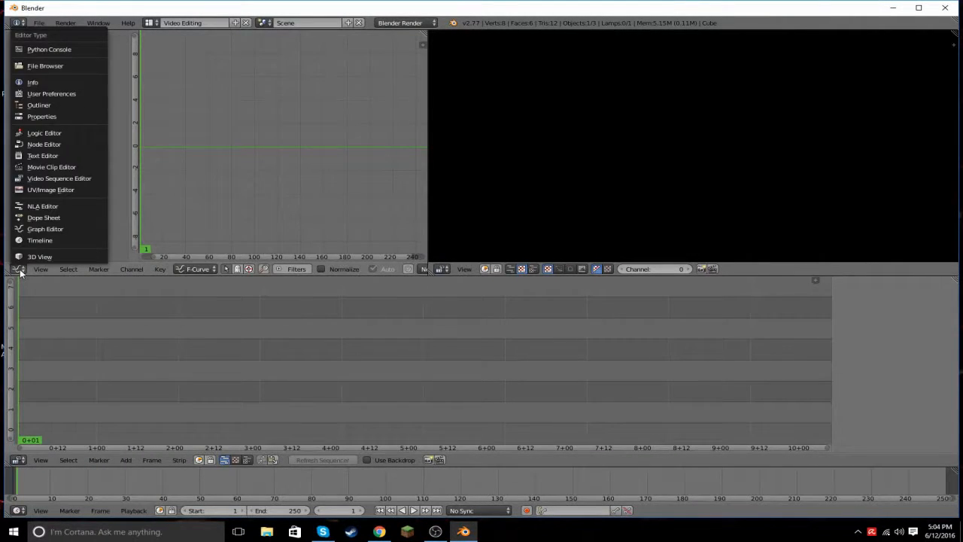
{"action": "left_click", "coordinate": [50, 68]}
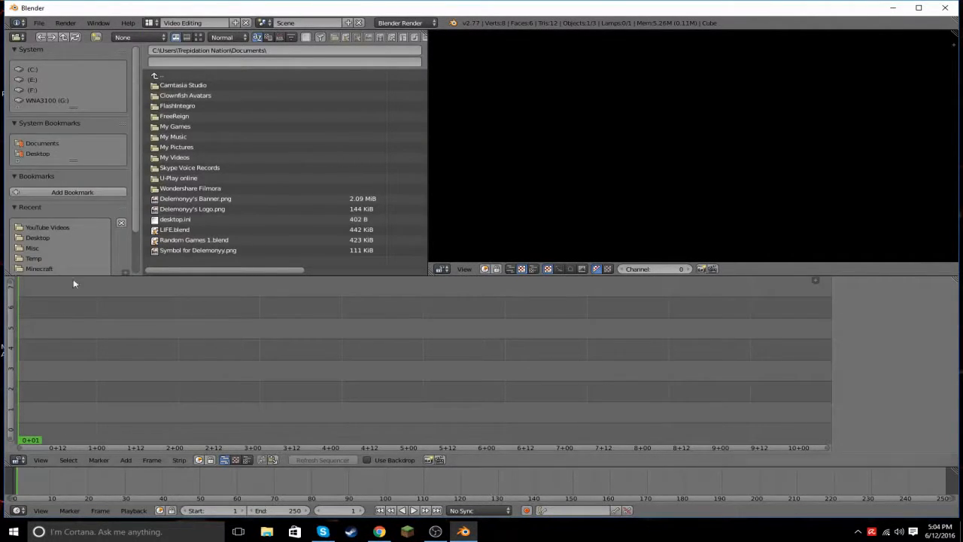
Display the files as thumbnails and open the Unedited Videos folder on the Desktop.
{"action": "left_click", "coordinate": [199, 38]}
{"action": "left_click", "coordinate": [41, 154]}
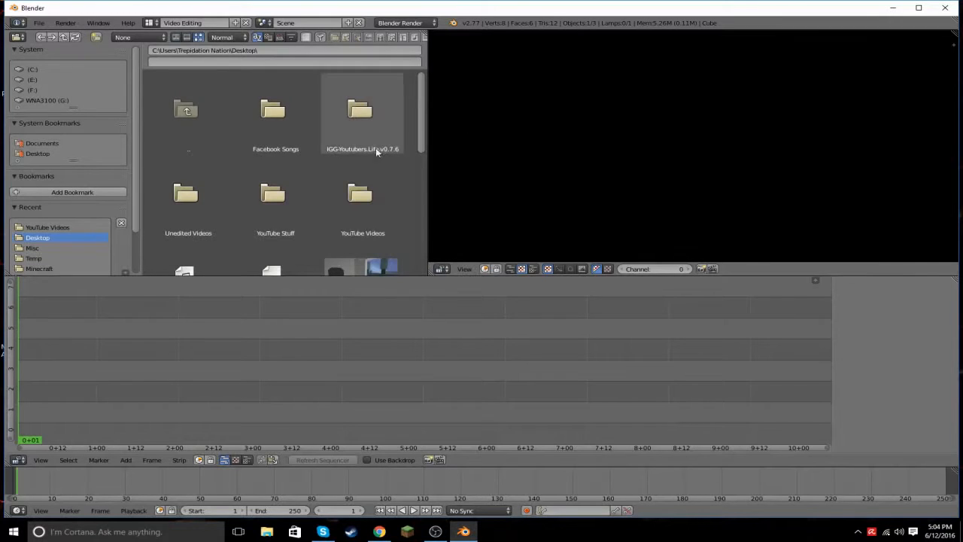
{"action": "scroll", "coordinate": [376, 147], "scroll_direction": "down", "scroll_amount": 1}
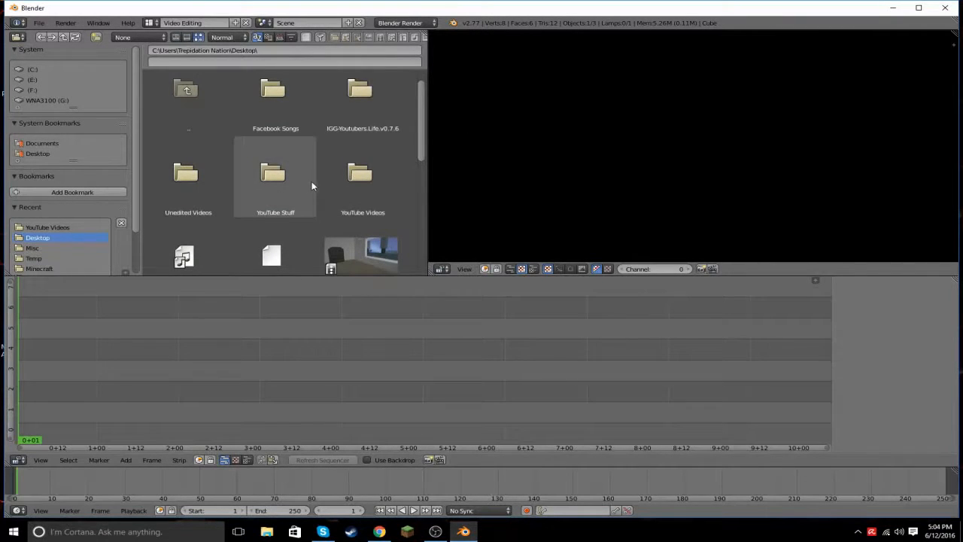
{"action": "left_click", "coordinate": [186, 177]}
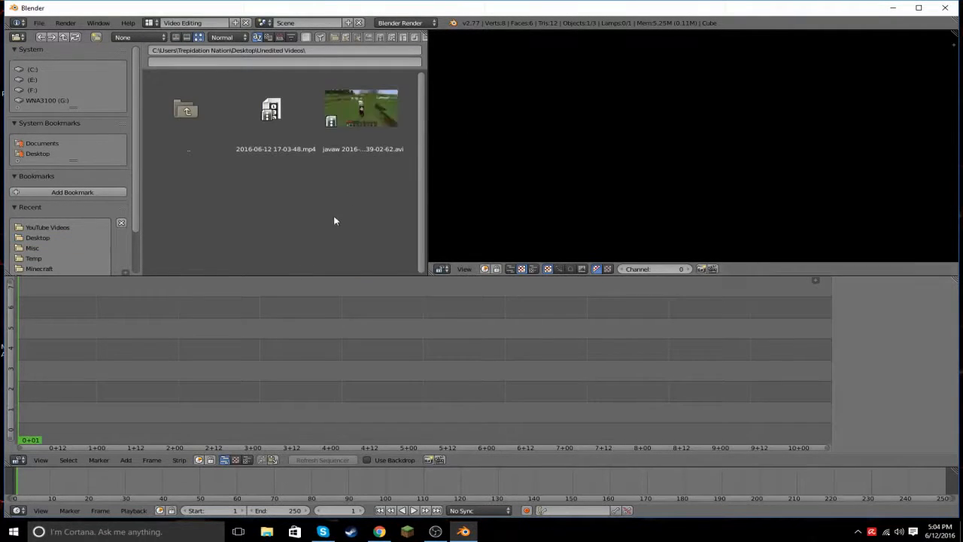
Split the File Browser area in two side by side and change the new area into a Properties editor.
{"action": "left_click_drag", "start_coordinate": [425, 31], "coordinate": [257, 70]}
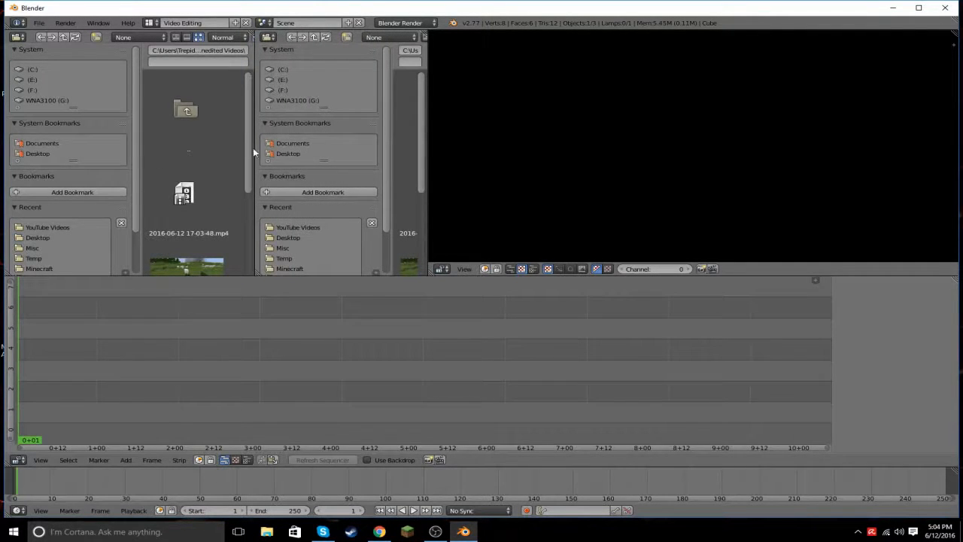
{"action": "scroll", "coordinate": [246, 160], "scroll_direction": "down", "scroll_amount": 3}
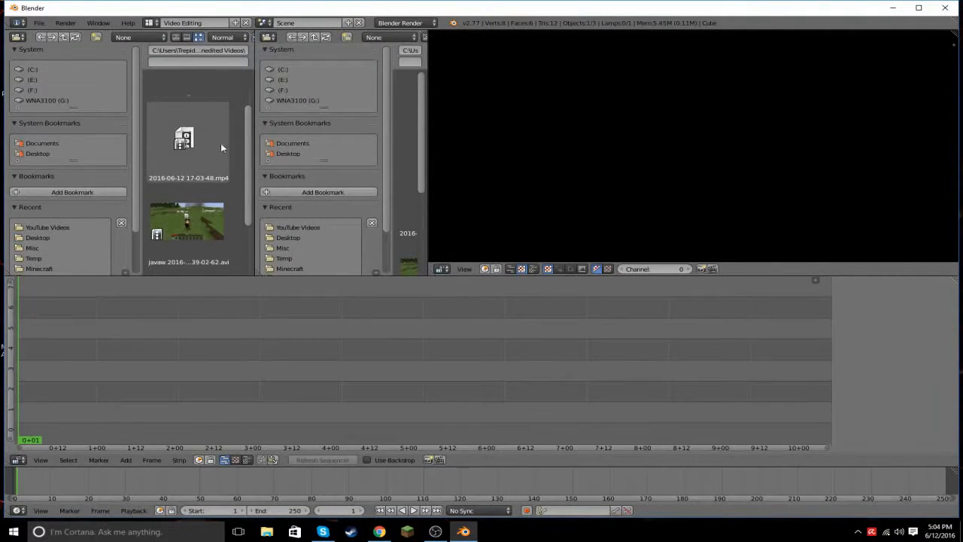
{"action": "scroll", "coordinate": [219, 165], "scroll_direction": "up", "scroll_amount": 3}
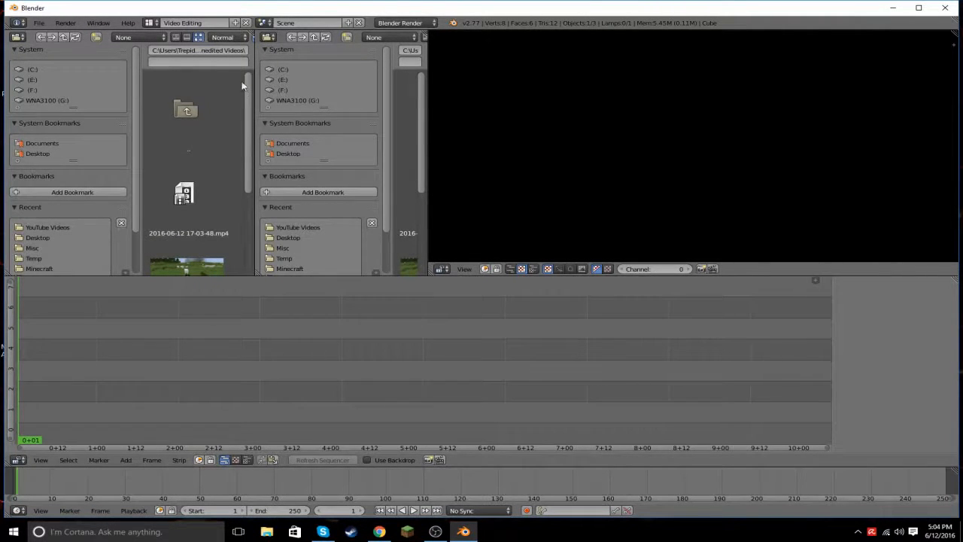
{"action": "left_click", "coordinate": [267, 38]}
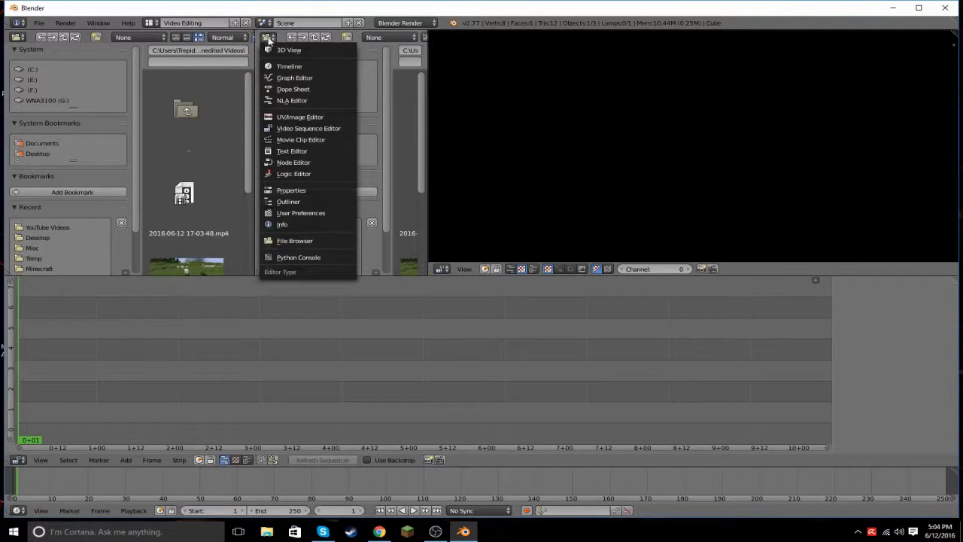
{"action": "left_click", "coordinate": [290, 190]}
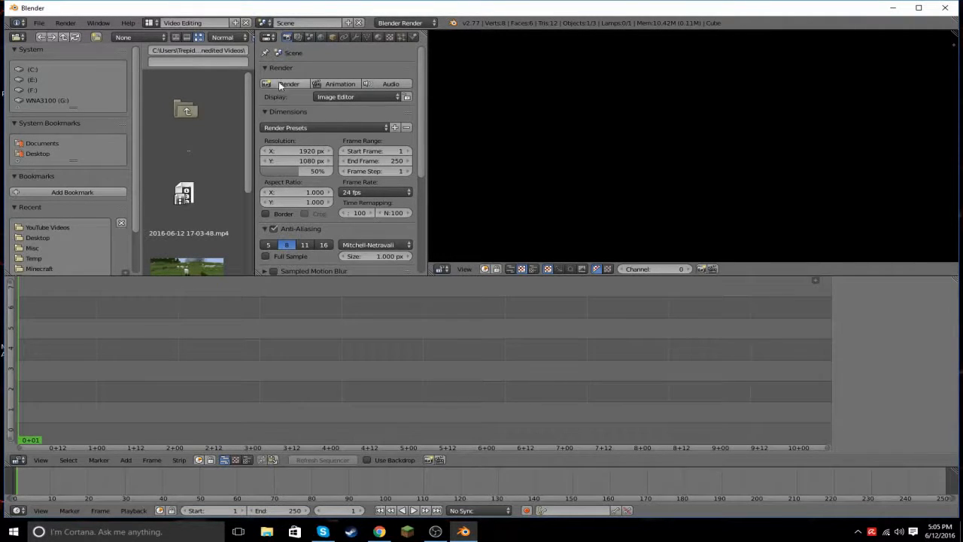
Set the render display mode to Keep UI.
{"action": "left_click", "coordinate": [347, 96]}
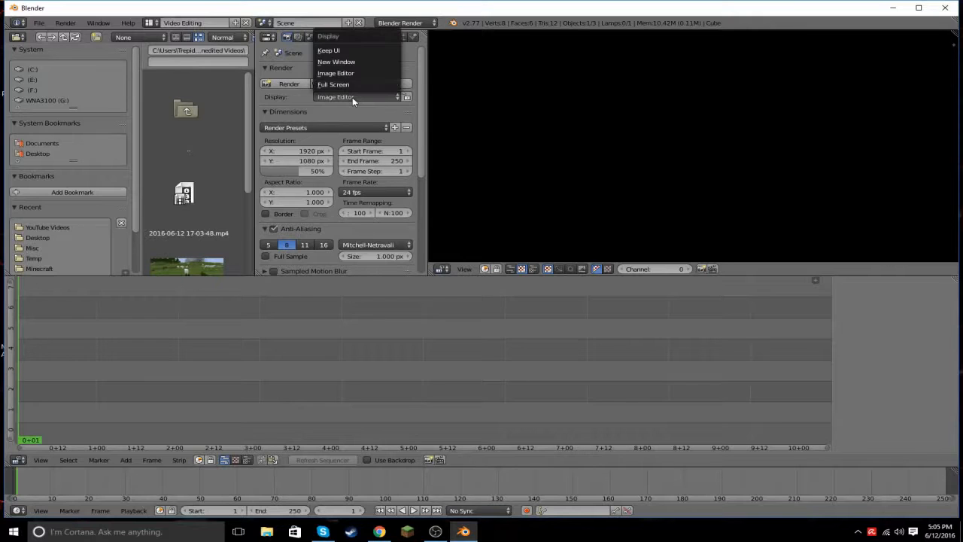
{"action": "left_click", "coordinate": [331, 50]}
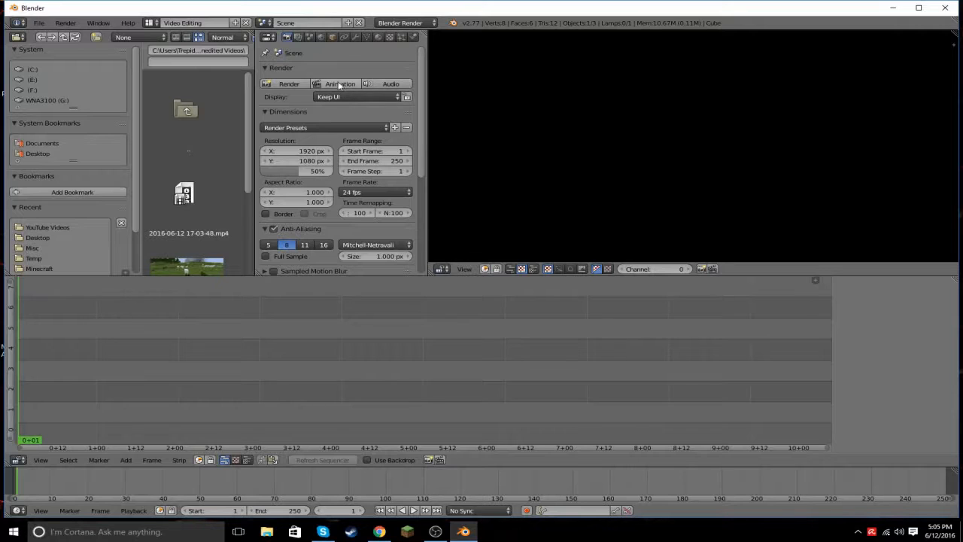
{"action": "left_click", "coordinate": [340, 96]}
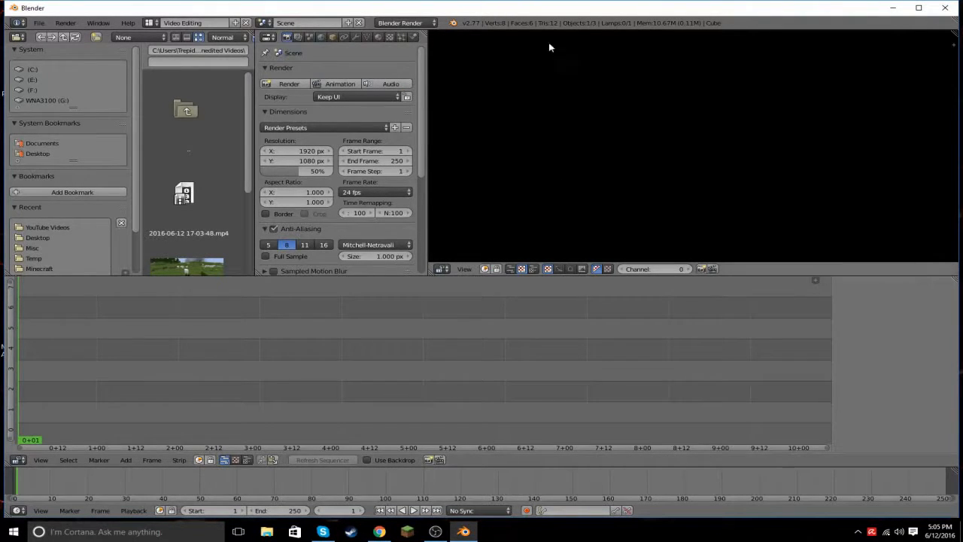
{"action": "left_click", "coordinate": [358, 99]}
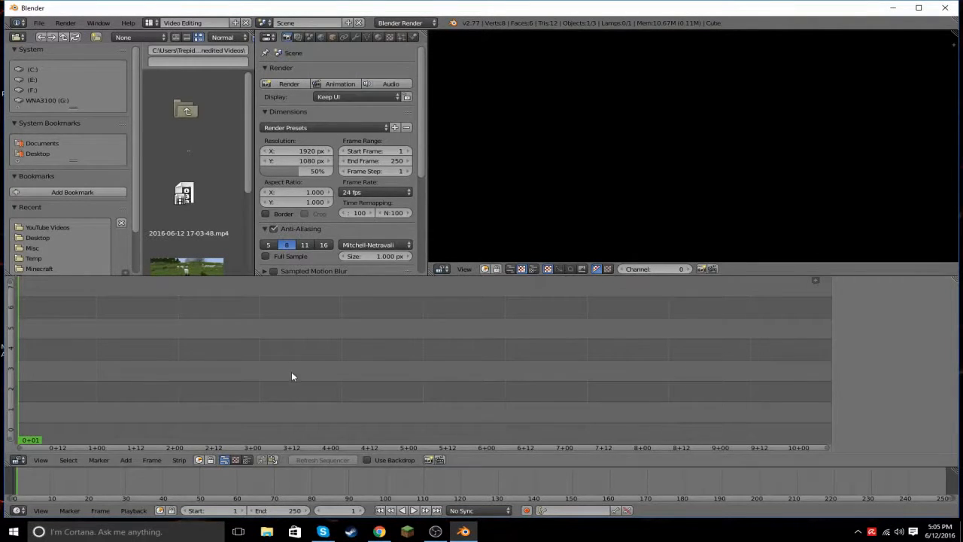
{"action": "left_click", "coordinate": [379, 99]}
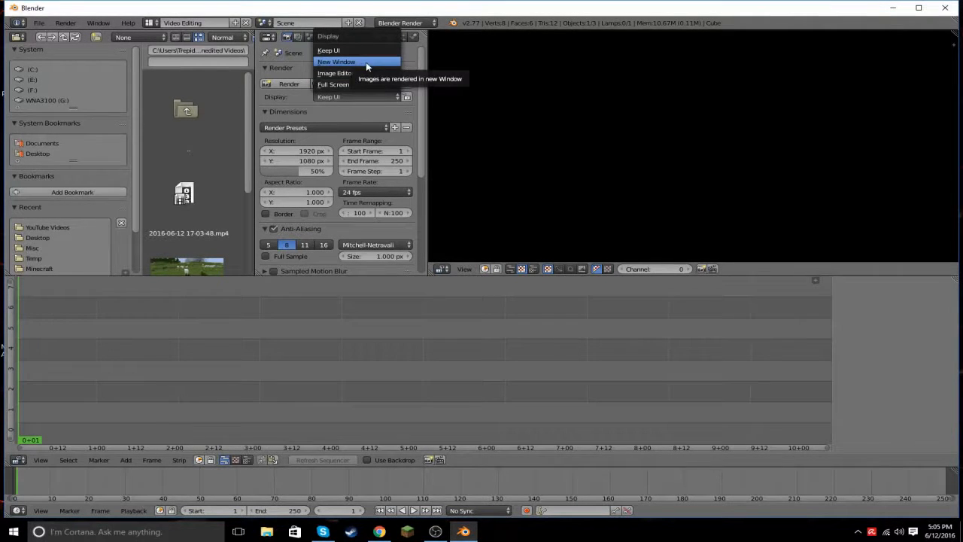
{"action": "left_click", "coordinate": [350, 49]}
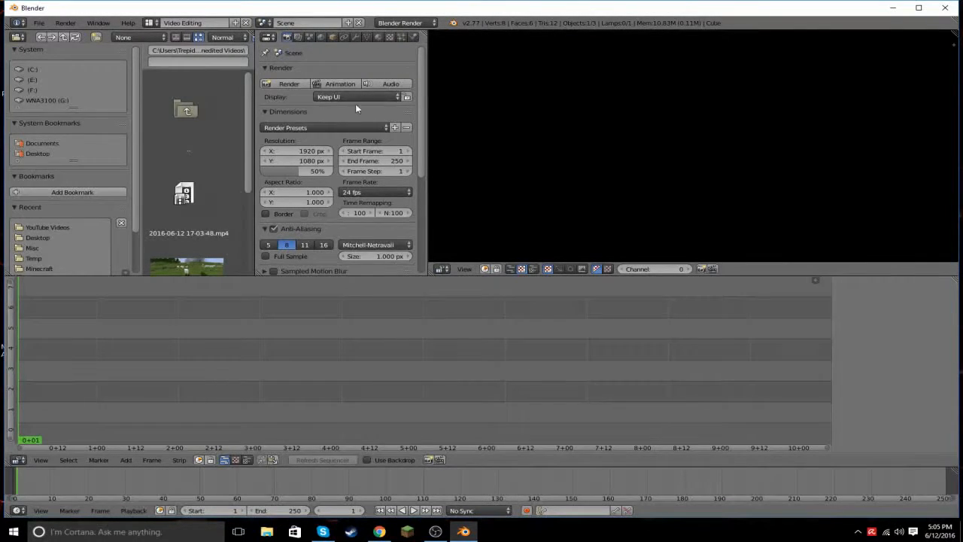
Apply the HDTV 720p render preset and set the frame rate to 30 fps.
{"action": "left_click", "coordinate": [352, 128]}
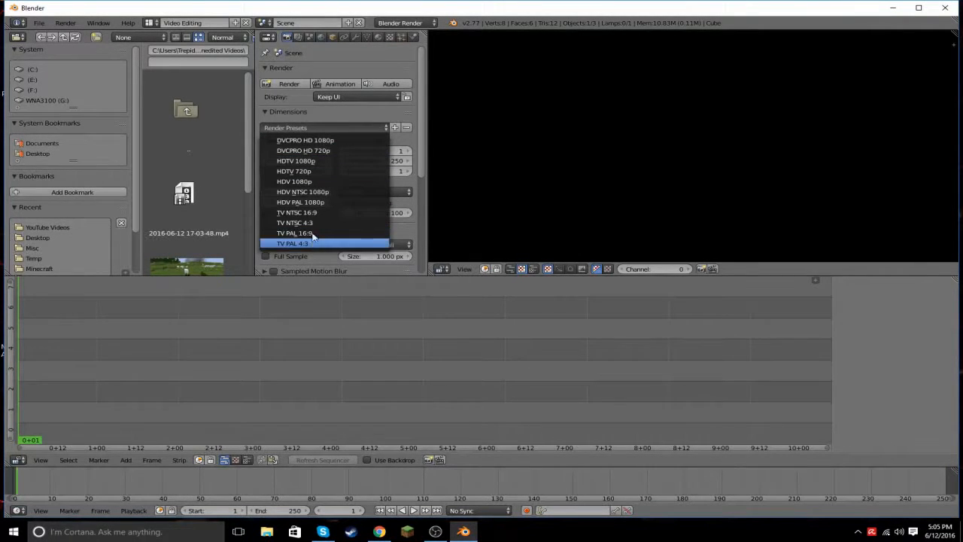
{"action": "left_click", "coordinate": [309, 171]}
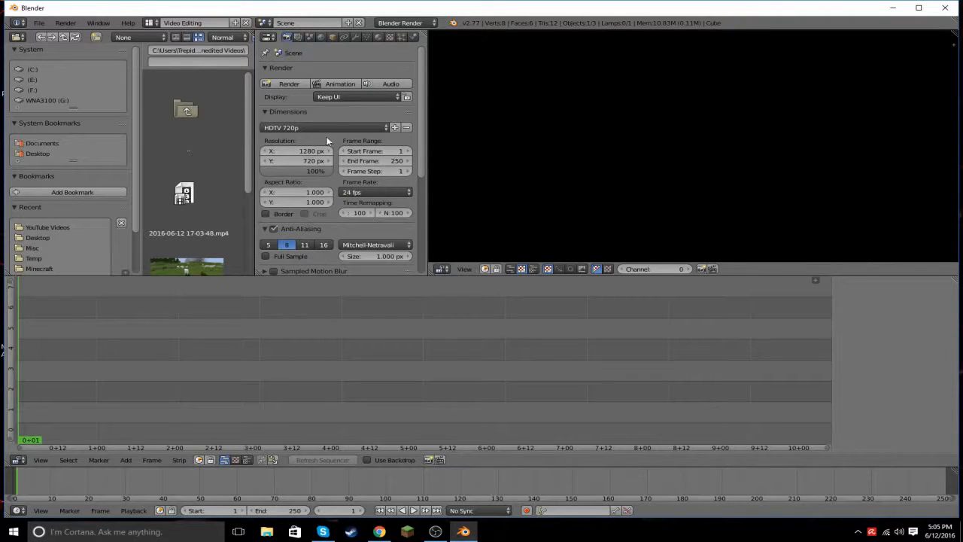
{"action": "scroll", "coordinate": [409, 149], "scroll_direction": "down", "scroll_amount": 2}
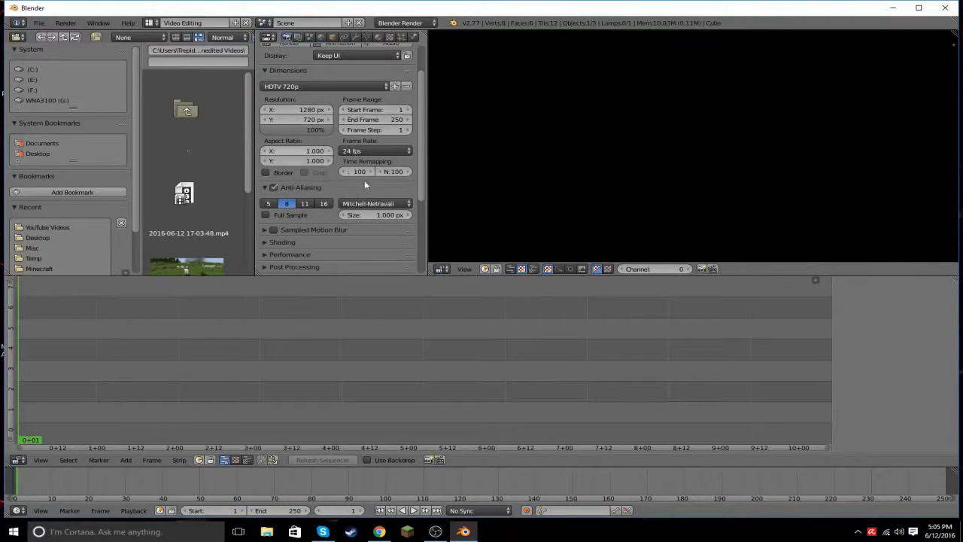
{"action": "left_click", "coordinate": [395, 150]}
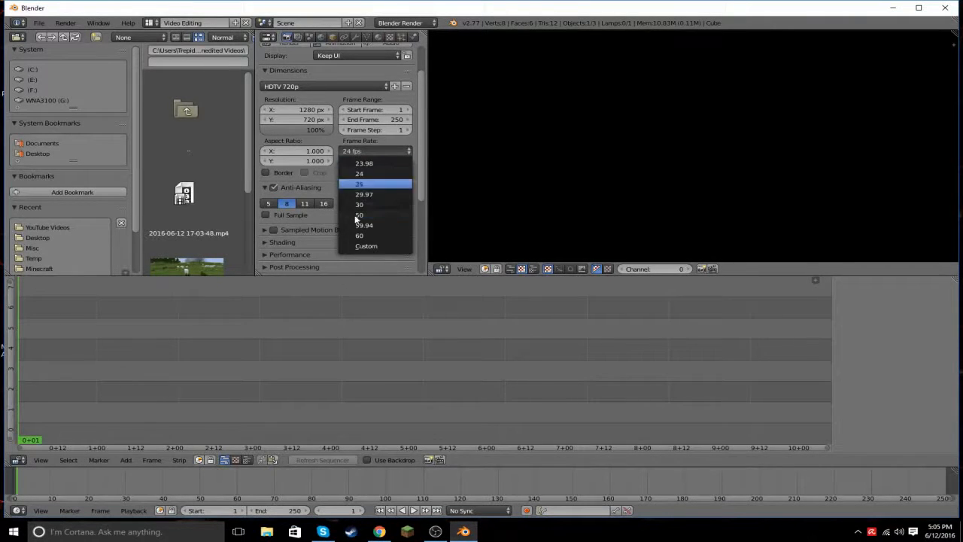
{"action": "left_click", "coordinate": [377, 205]}
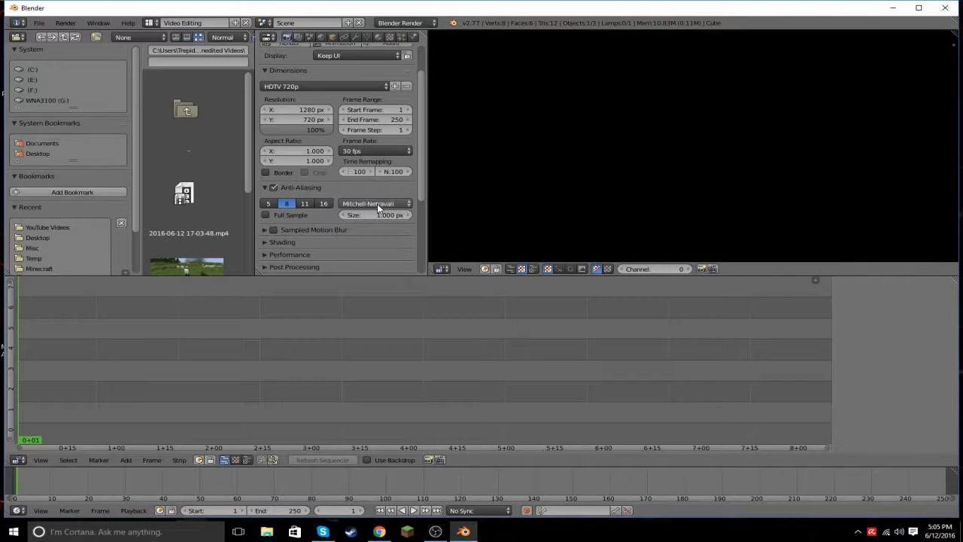
Set the render output path to a file named BLENDER TUTORIAL on the Desktop.
{"action": "scroll", "coordinate": [421, 172], "scroll_direction": "down", "scroll_amount": 5}
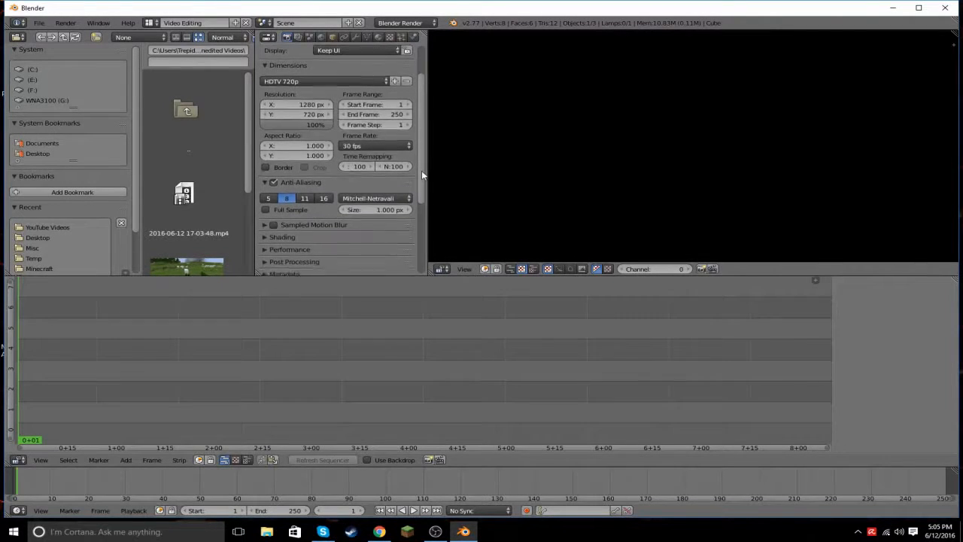
{"action": "left_click", "coordinate": [308, 181]}
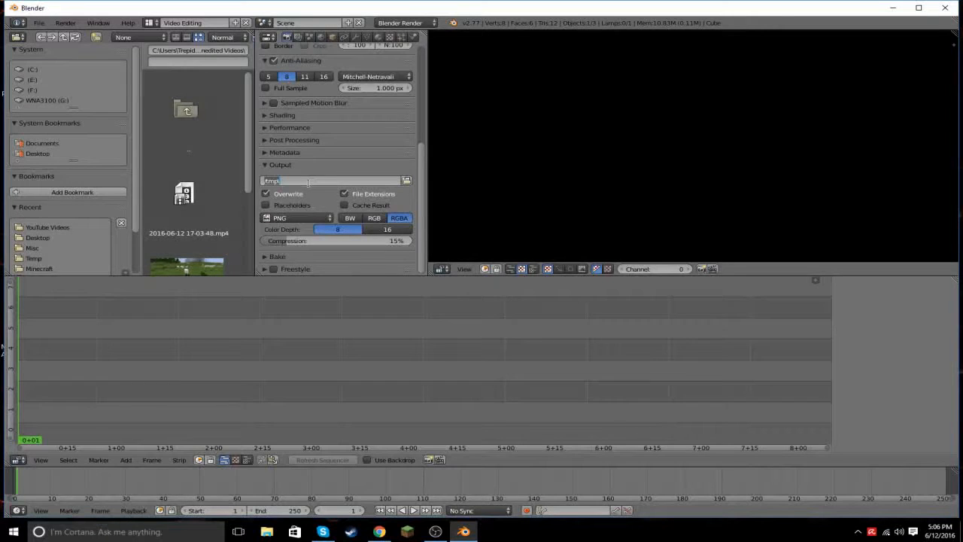
{"action": "key", "text": "BackSpace"}
{"action": "type", "text": "BLENDER TUTORIAL"}
{"action": "key", "text": "Return"}
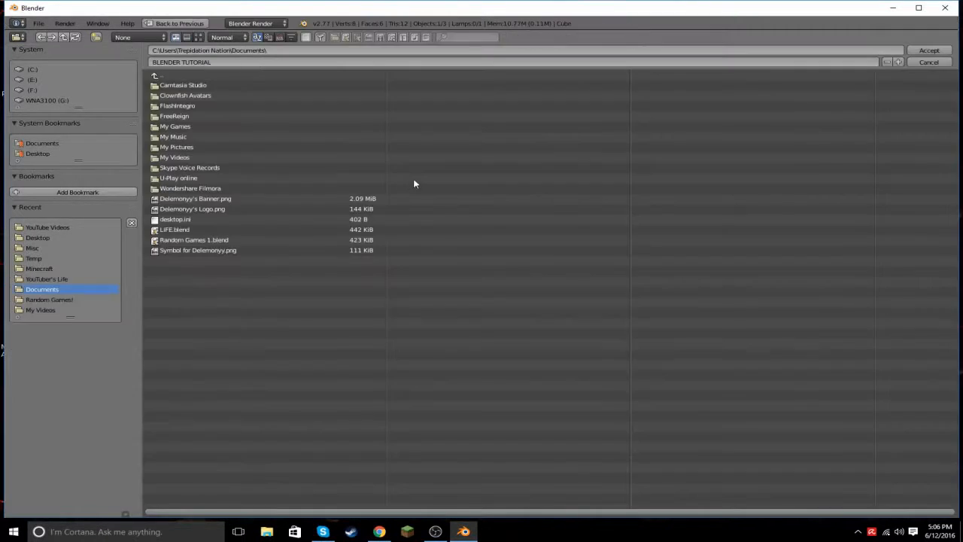
{"action": "left_click", "coordinate": [406, 180]}
{"action": "left_click", "coordinate": [43, 153]}
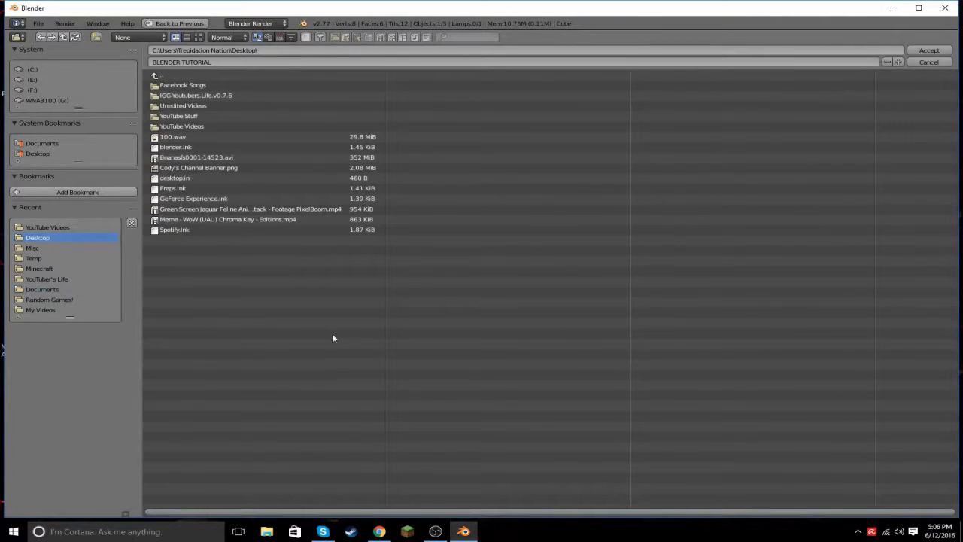
{"action": "left_click", "coordinate": [193, 124]}
{"action": "left_click", "coordinate": [156, 75]}
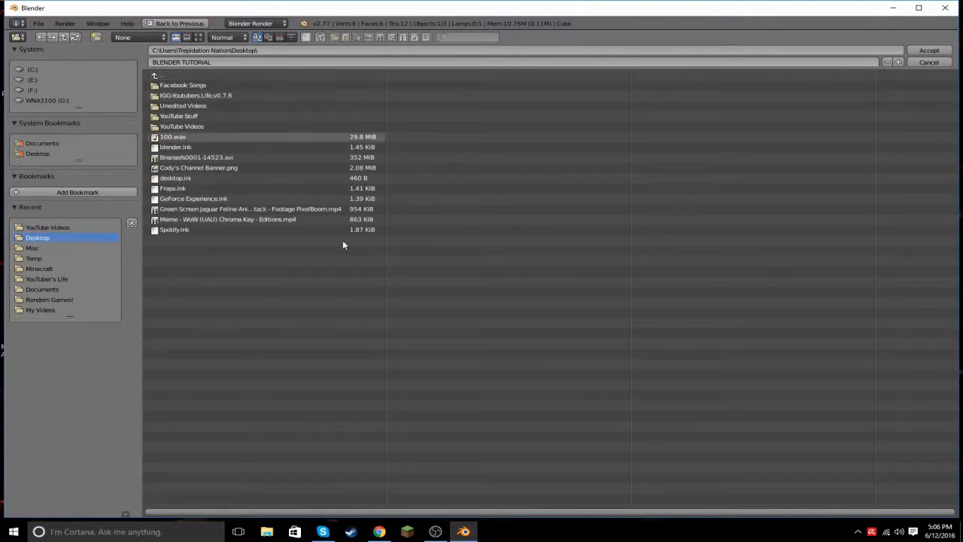
{"action": "left_click", "coordinate": [937, 51]}
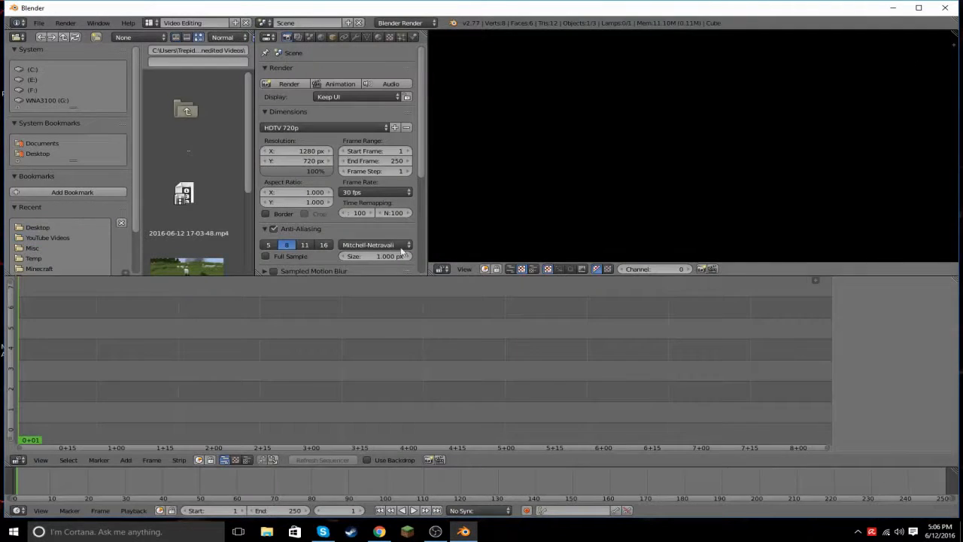
Set the output file format to Xvid with RGB color.
{"action": "scroll", "coordinate": [340, 193], "scroll_direction": "down", "scroll_amount": 5}
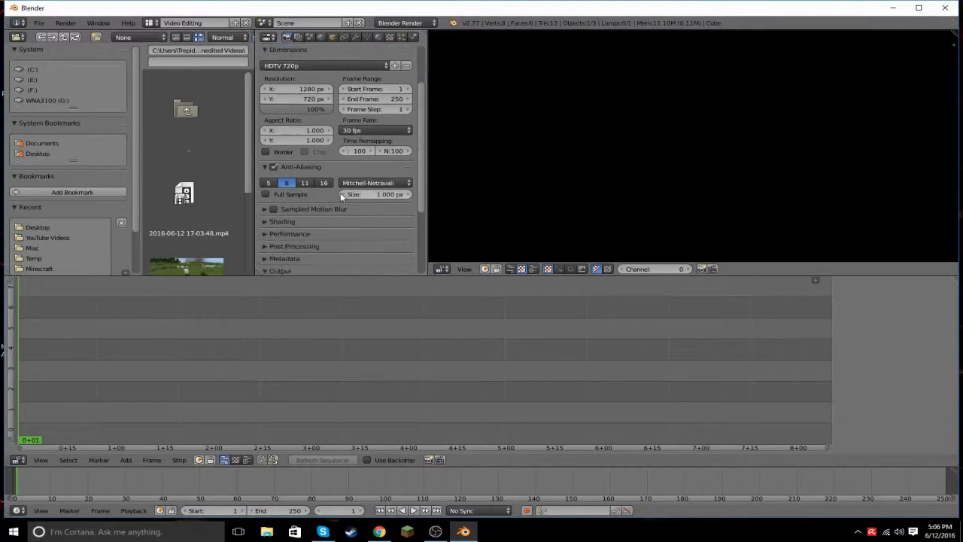
{"action": "left_click", "coordinate": [319, 217]}
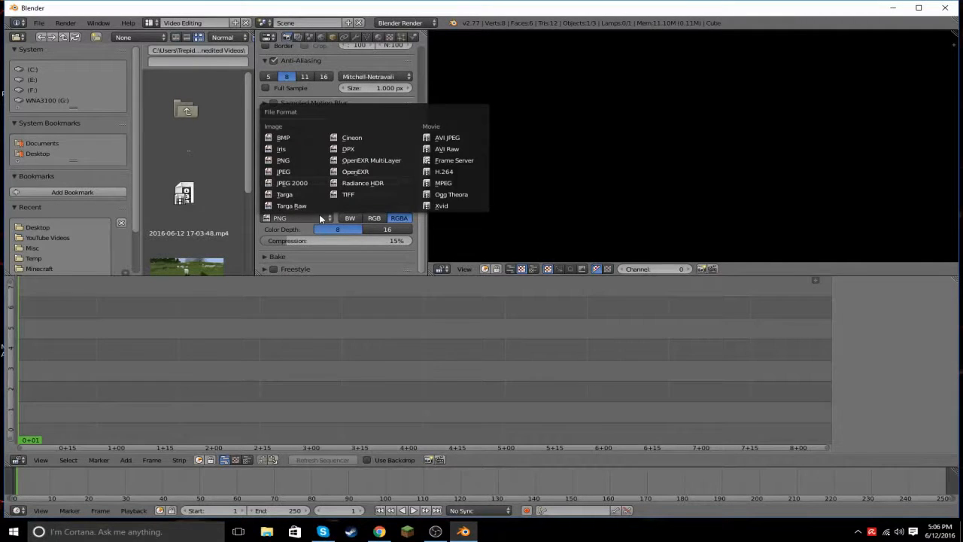
{"action": "left_click", "coordinate": [462, 211]}
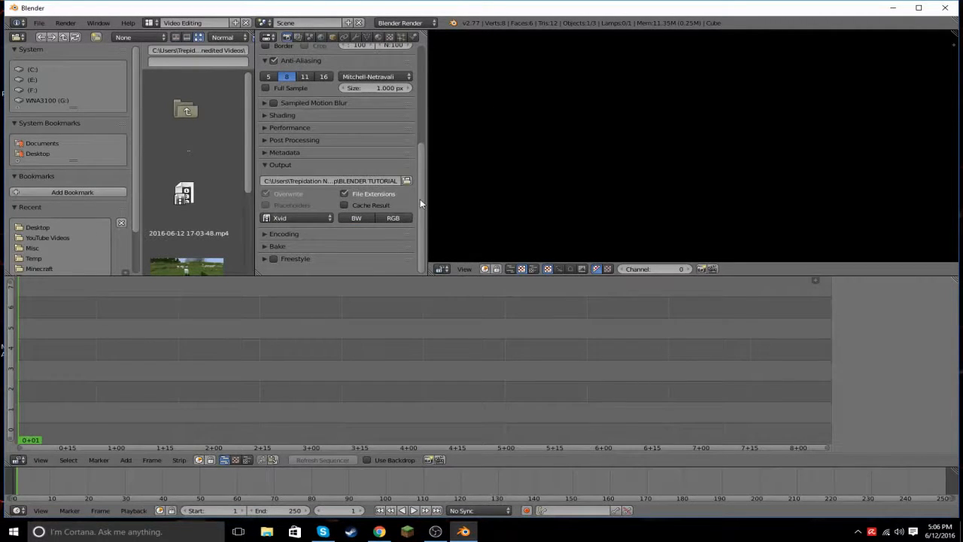
{"action": "left_click", "coordinate": [393, 218]}
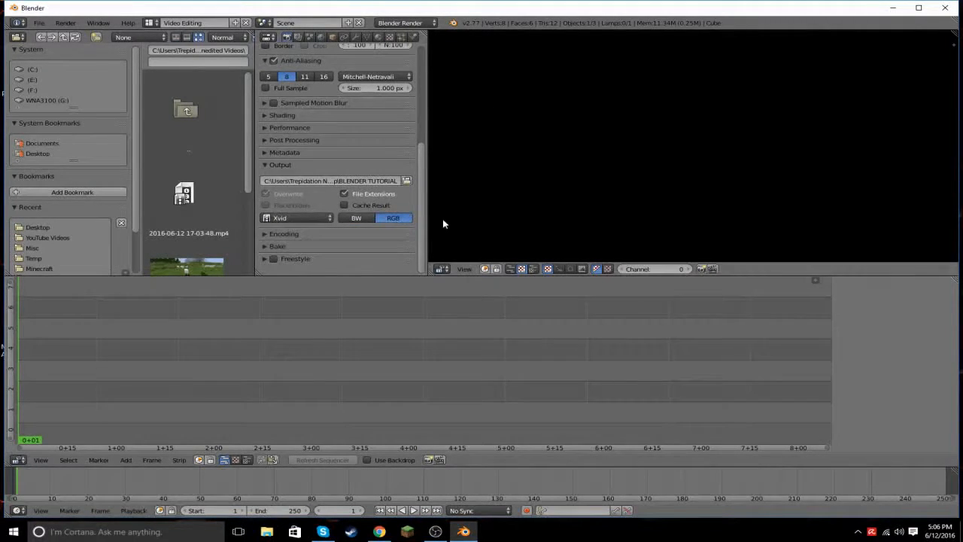
Set the audio codec to AC3 in the encoding settings.
{"action": "left_click", "coordinate": [264, 234]}
{"action": "scroll", "coordinate": [353, 211], "scroll_direction": "down", "scroll_amount": 4}
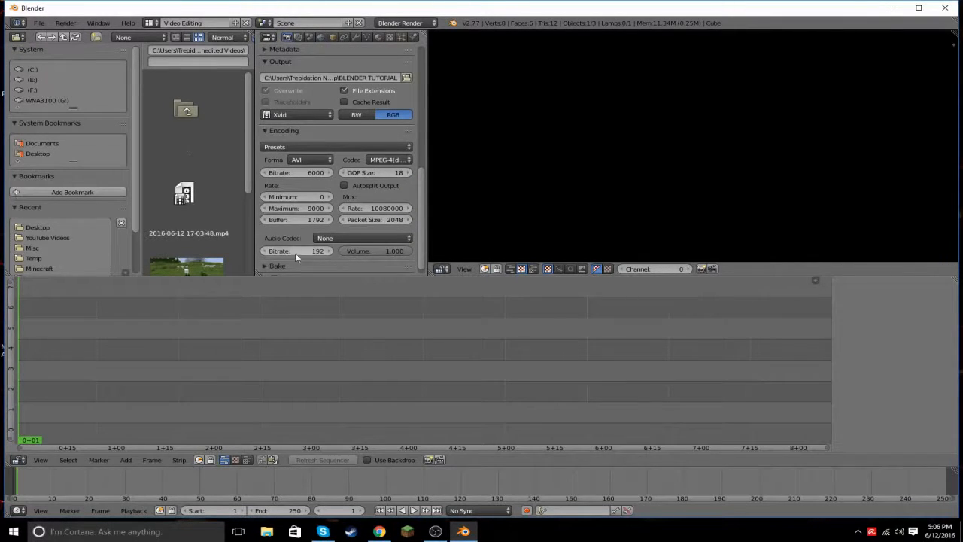
{"action": "scroll", "coordinate": [338, 248], "scroll_direction": "down", "scroll_amount": 1}
{"action": "left_click", "coordinate": [331, 227]}
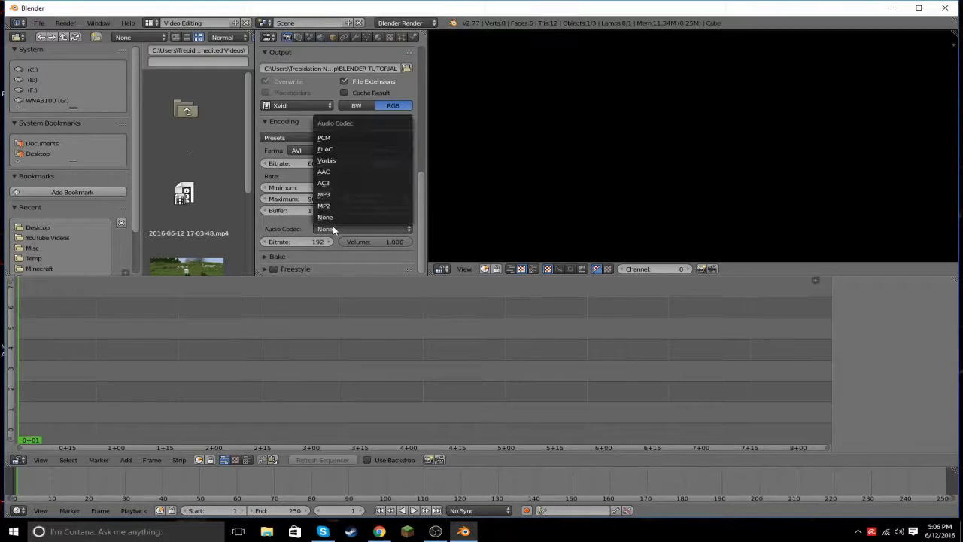
{"action": "left_click", "coordinate": [334, 181]}
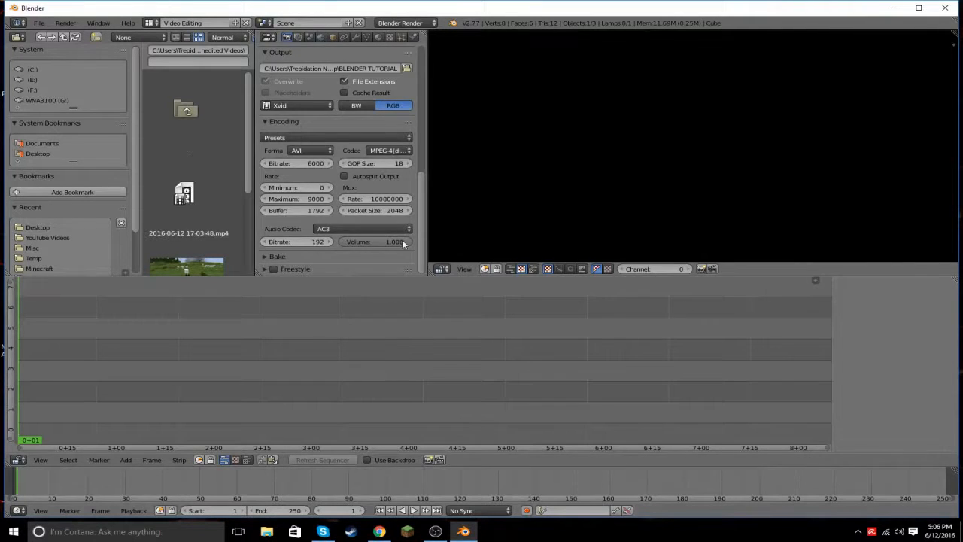
Add the javaw AVI clip to the start of the sequencer with its video in channel 1 and audio in channel 2.
{"action": "scroll", "coordinate": [396, 197], "scroll_direction": "up", "scroll_amount": 10}
{"action": "scroll", "coordinate": [395, 201], "scroll_direction": "up", "scroll_amount": 1}
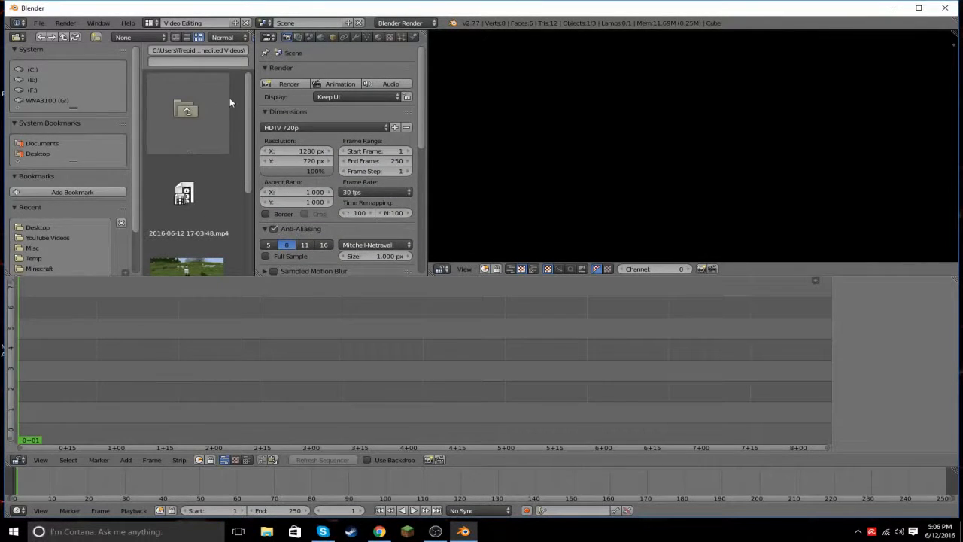
{"action": "scroll", "coordinate": [233, 103], "scroll_direction": "down", "scroll_amount": 3}
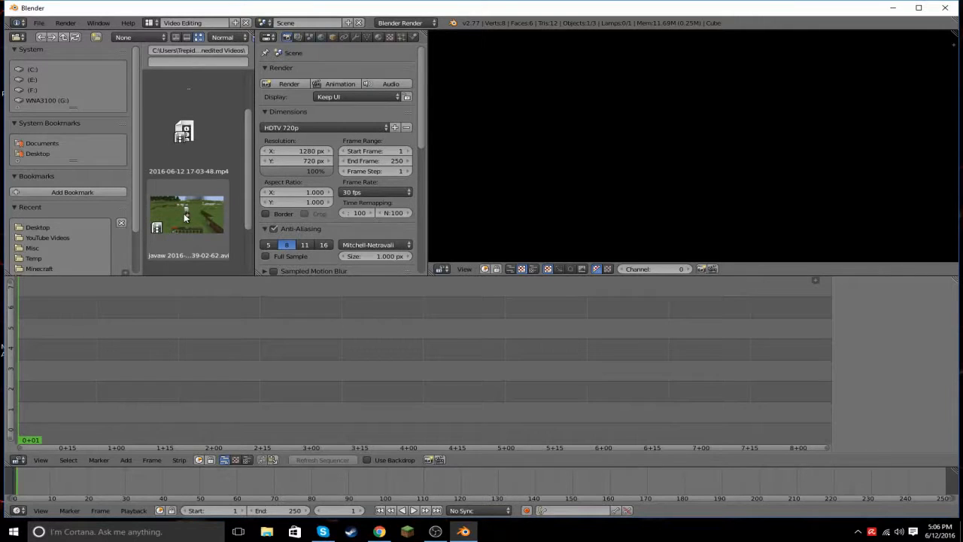
{"action": "left_click_drag", "start_coordinate": [184, 213], "coordinate": [59, 433]}
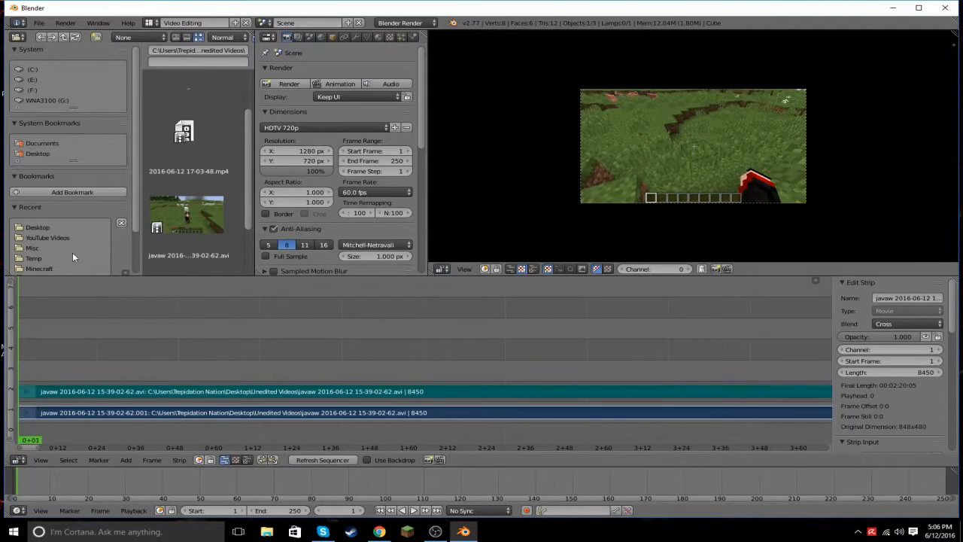
Select the clip's audio strip and place the playhead just past the end of the clip, at frame 8457.
{"action": "left_click", "coordinate": [127, 379]}
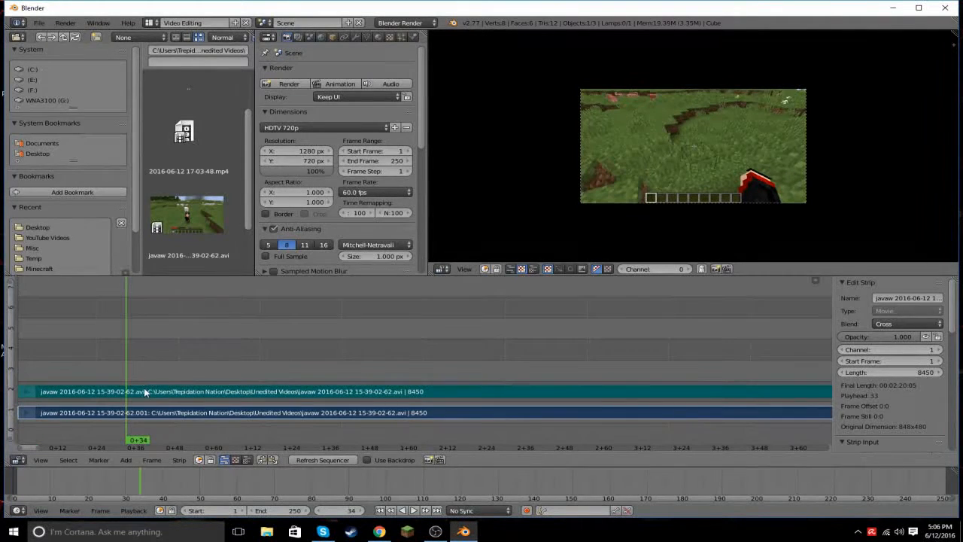
{"action": "right_click", "coordinate": [145, 392]}
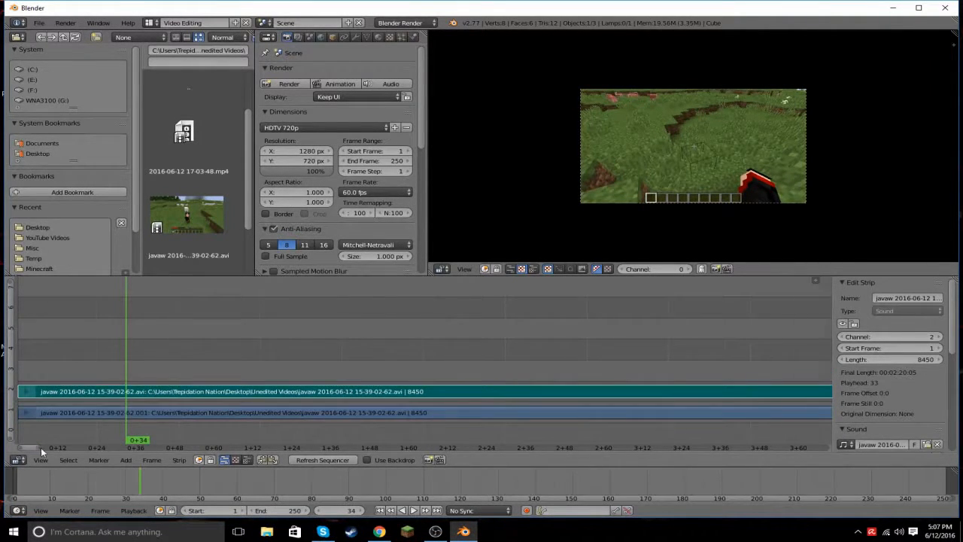
{"action": "left_click_drag", "start_coordinate": [41, 447], "coordinate": [855, 433]}
{"action": "left_click_drag", "start_coordinate": [115, 372], "coordinate": [134, 375]}
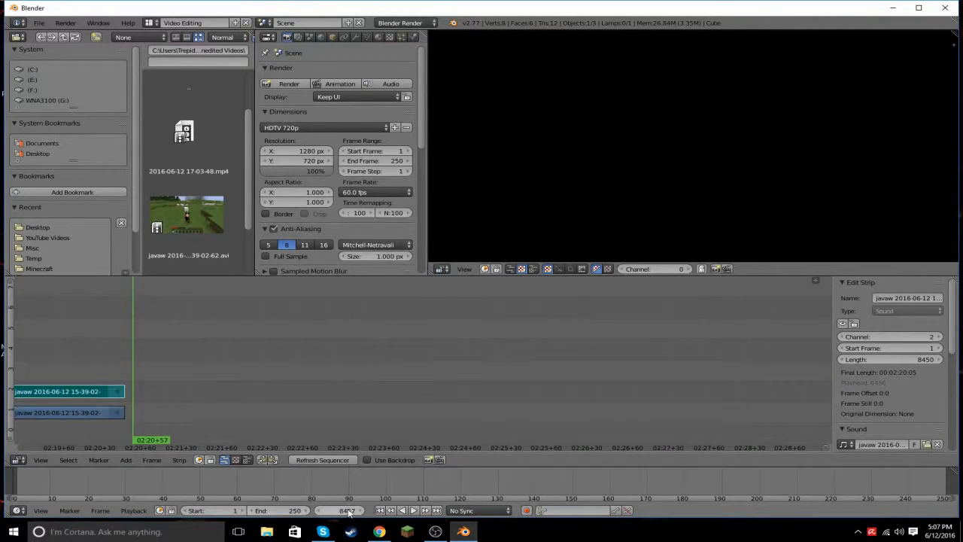
Set the scene's end frame to 8457 and return to the start of the sequence.
{"action": "left_click", "coordinate": [292, 512]}
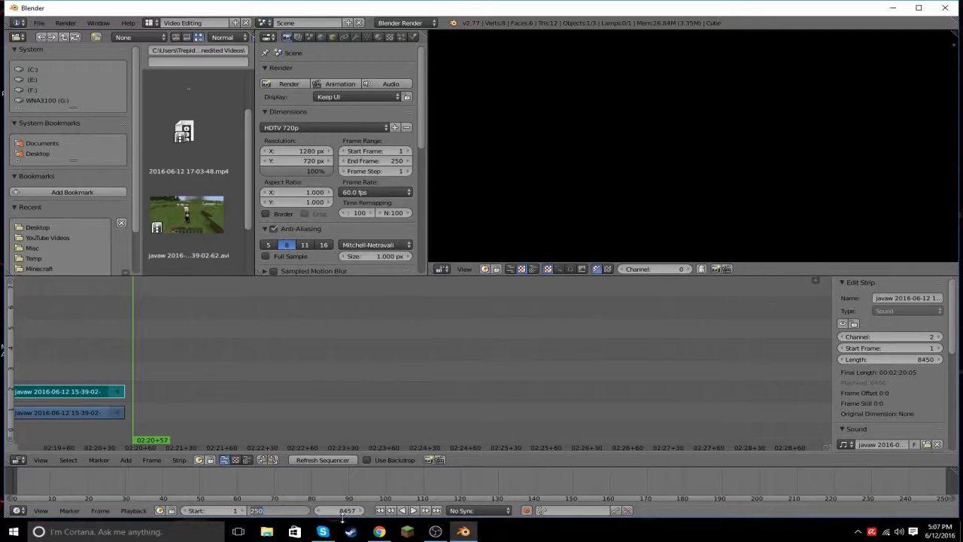
{"action": "key", "text": "BackSpace"}
{"action": "type", "text": "8457"}
{"action": "key", "text": "Return"}
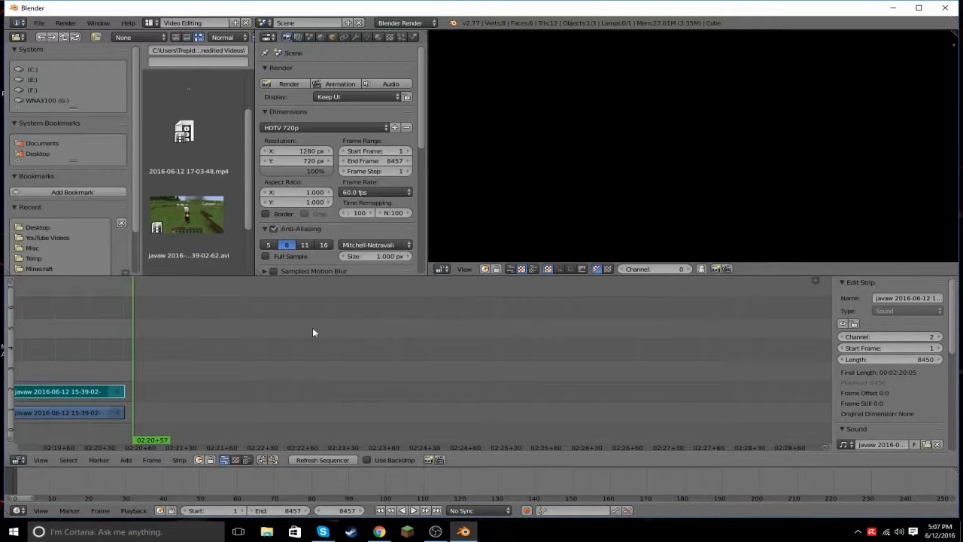
{"action": "scroll", "coordinate": [821, 445], "scroll_direction": "up", "scroll_amount": 4}
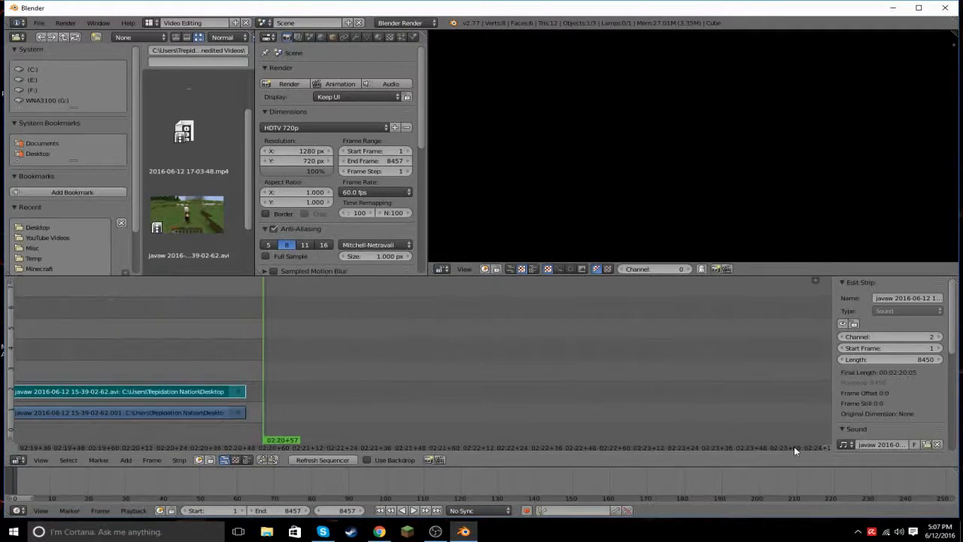
{"action": "left_click_drag", "start_coordinate": [821, 447], "coordinate": [64, 445]}
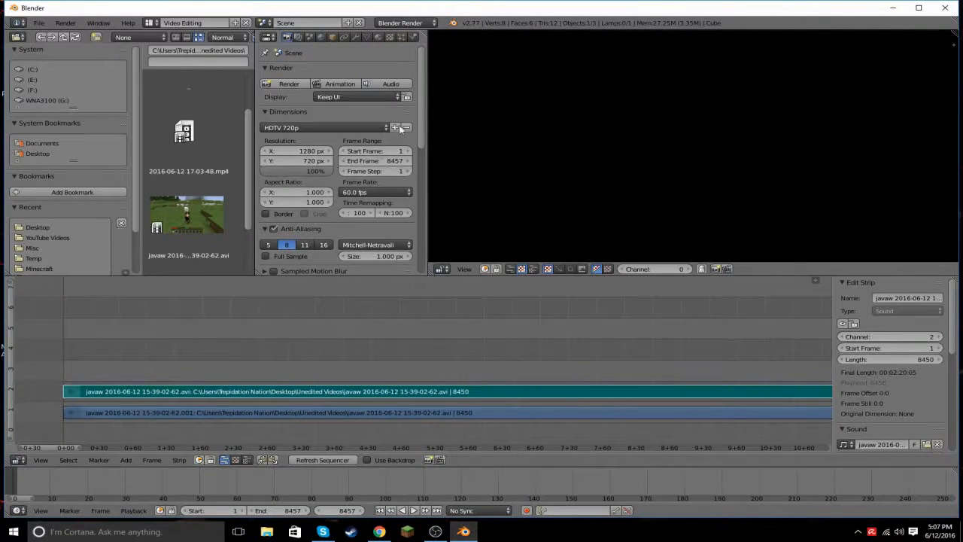
{"action": "left_click", "coordinate": [398, 84]}
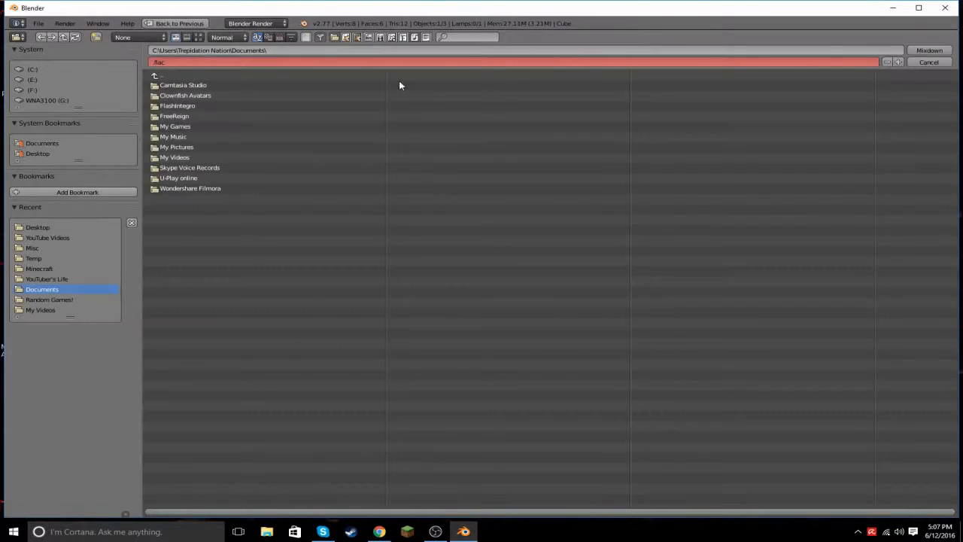
{"action": "left_click", "coordinate": [42, 153]}
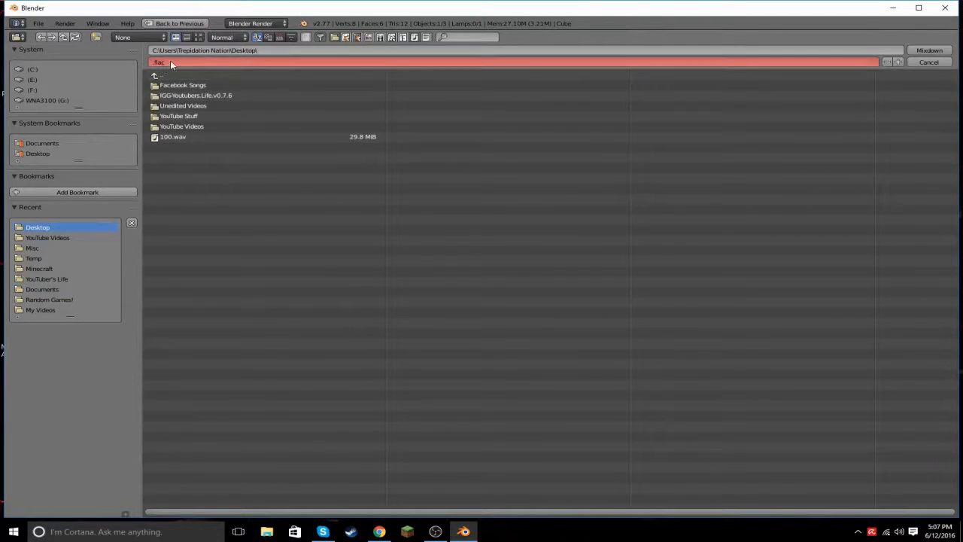
{"action": "left_click", "coordinate": [936, 67]}
Minimize Blender, examine the unnamed audio file on the Windows desktop, and switch back to Blender.
{"action": "left_click", "coordinate": [893, 8]}
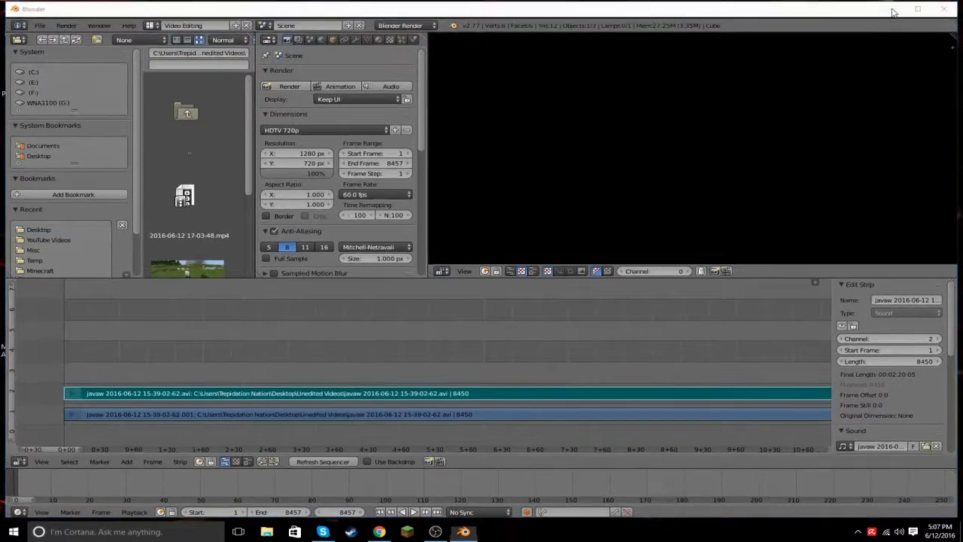
{"action": "mouse_move", "coordinate": [69, 371]}
{"action": "left_mouse_down"}
{"action": "mouse_move", "coordinate": [418, 110]}
{"action": "mouse_move", "coordinate": [425, 118]}
{"action": "mouse_move", "coordinate": [189, 374]}
{"action": "mouse_move", "coordinate": [68, 382]}
{"action": "left_mouse_up"}
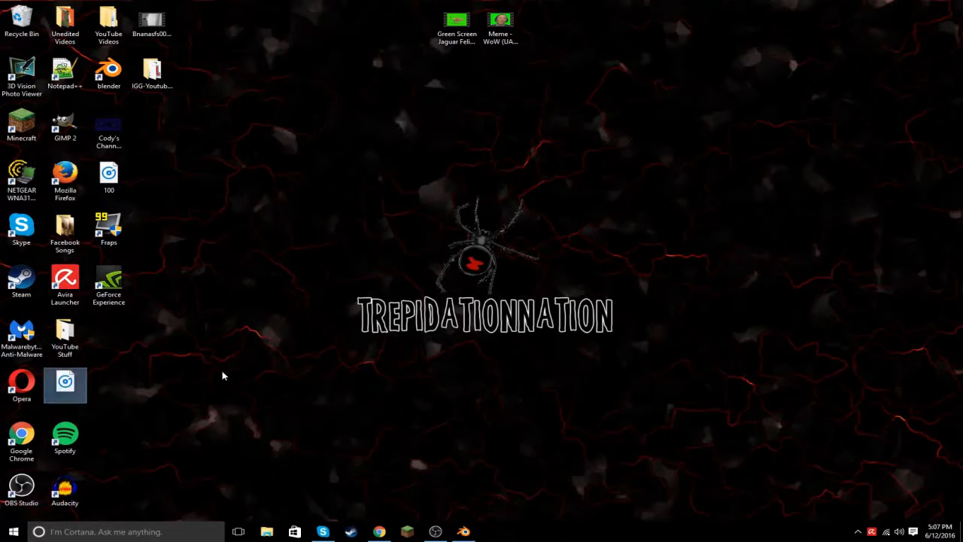
{"action": "left_click_drag", "start_coordinate": [85, 504], "coordinate": [324, 240]}
{"action": "left_click_drag", "start_coordinate": [319, 194], "coordinate": [431, 265]}
{"action": "left_click_drag", "start_coordinate": [327, 232], "coordinate": [66, 491]}
{"action": "left_click_drag", "start_coordinate": [298, 264], "coordinate": [479, 342]}
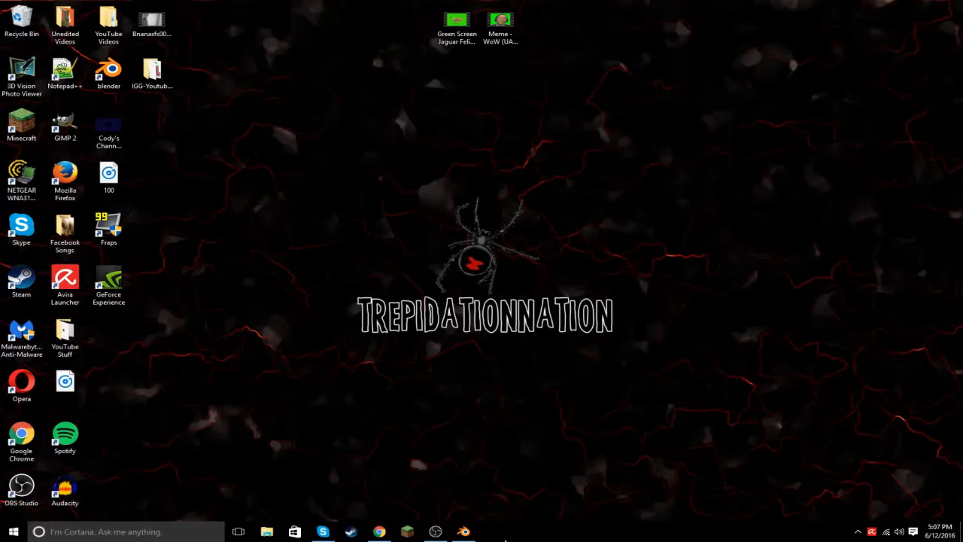
{"action": "mouse_move", "coordinate": [453, 534]}
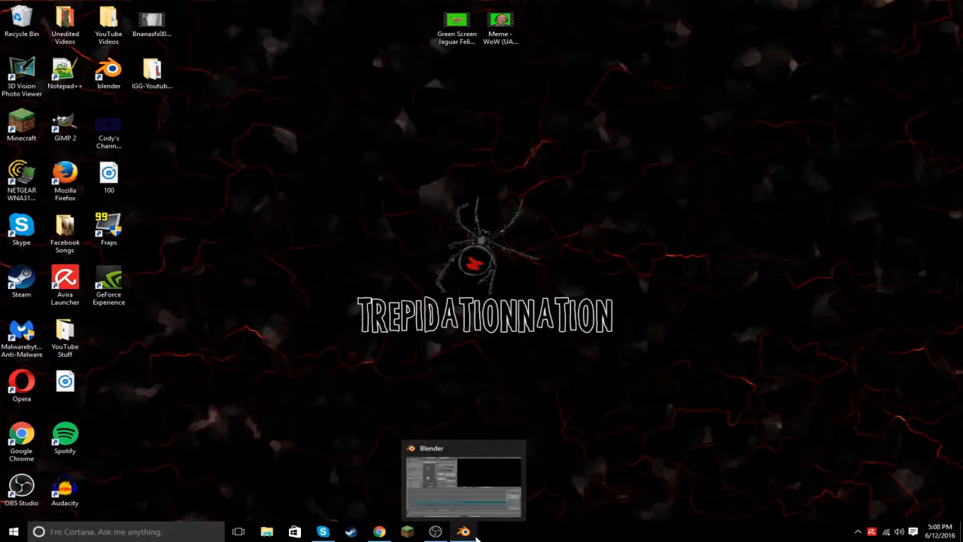
{"action": "left_click", "coordinate": [451, 534]}
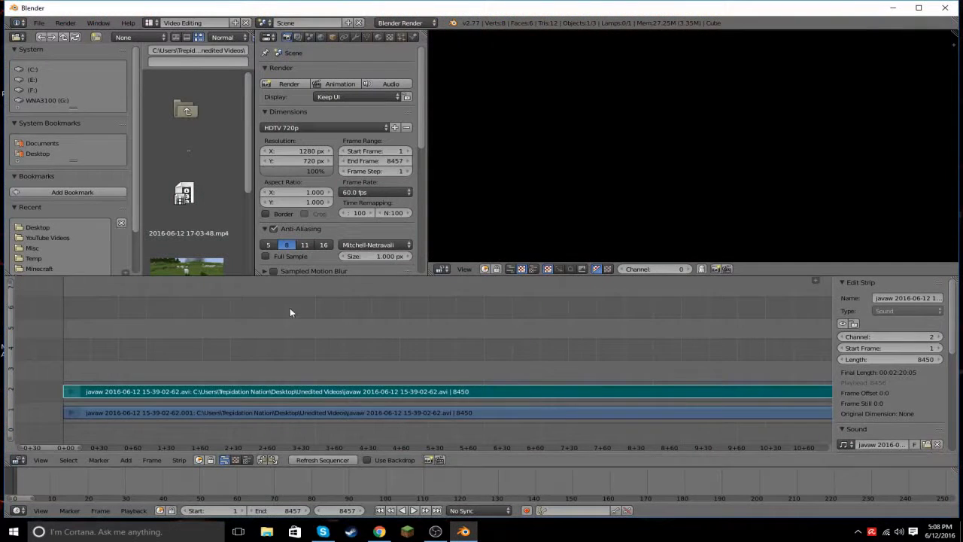
Play the clip in the preview from frame 77, and again from frame 1, to check playback speed.
{"action": "left_click_drag", "start_coordinate": [289, 315], "coordinate": [166, 350]}
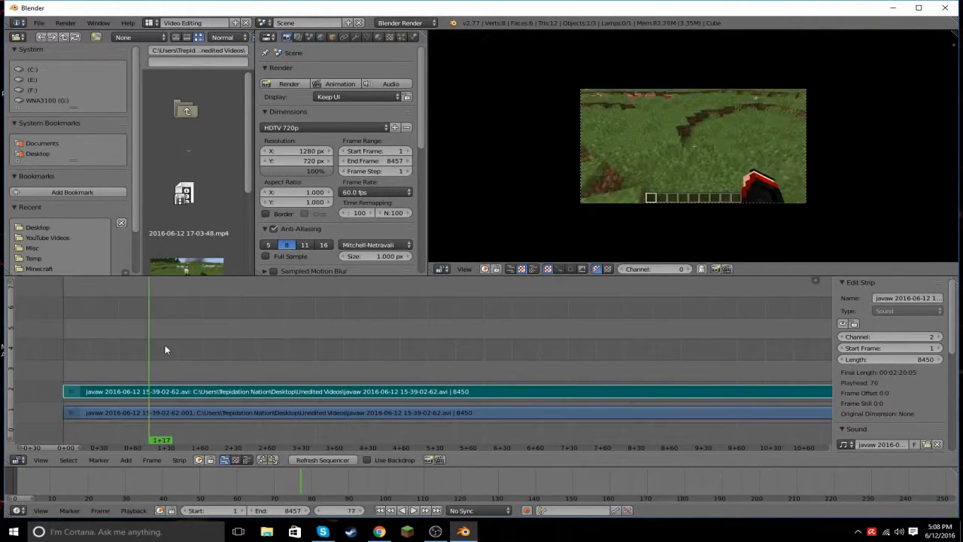
{"action": "left_click", "coordinate": [413, 511]}
{"action": "scroll", "coordinate": [692, 188], "scroll_direction": "up", "scroll_amount": 1}
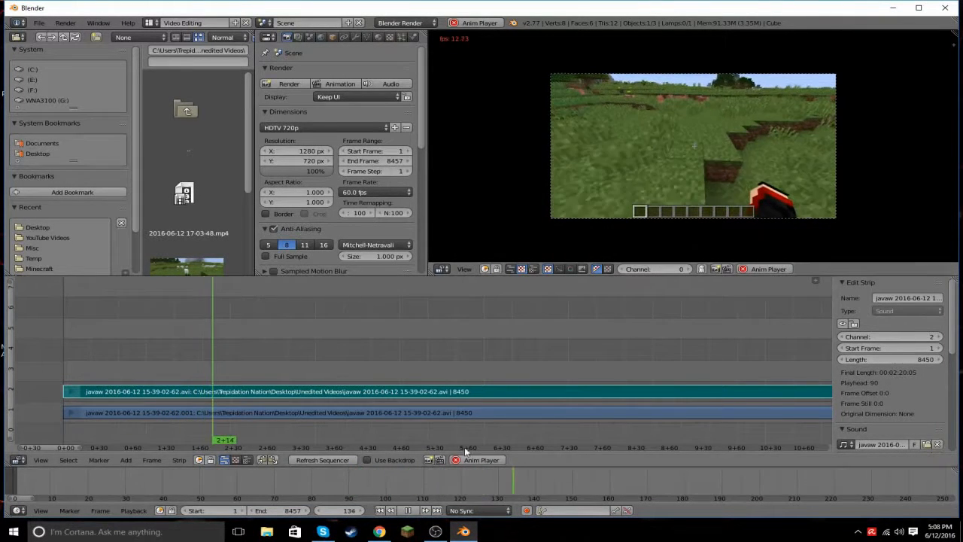
{"action": "left_click", "coordinate": [408, 511]}
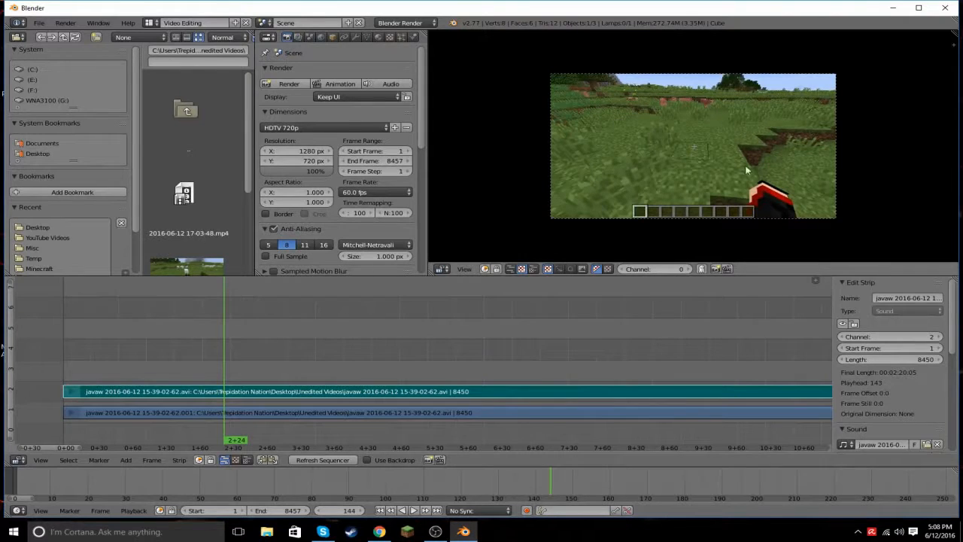
{"action": "left_click_drag", "start_coordinate": [71, 322], "coordinate": [63, 327]}
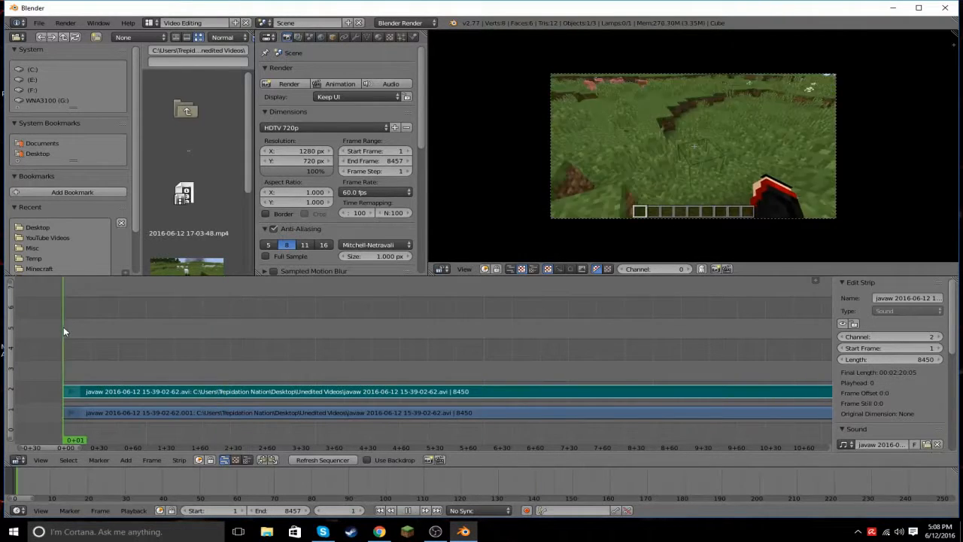
{"action": "key", "text": "alt+a"}
Select the clip's video strip and enable Proxy / Timecode for it.
{"action": "right_click", "coordinate": [140, 413]}
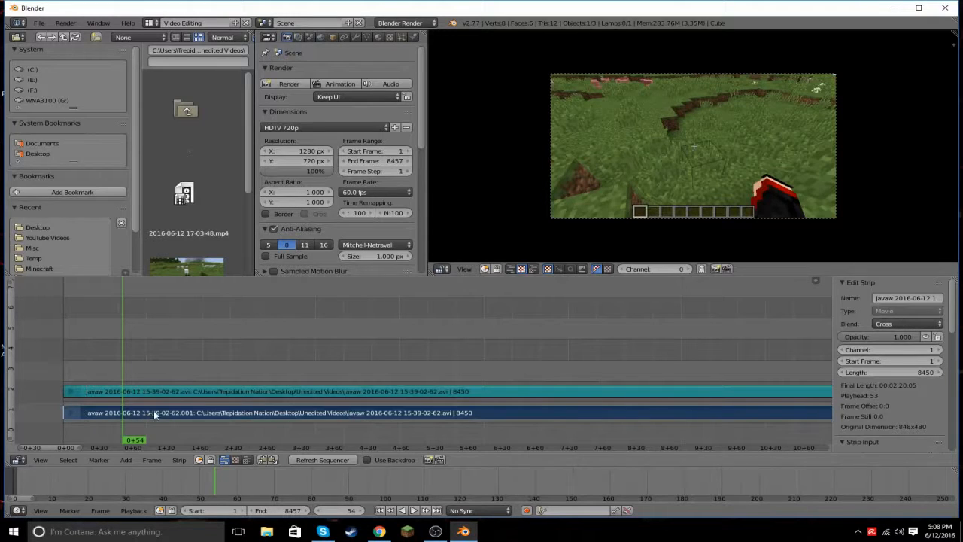
{"action": "scroll", "coordinate": [906, 374], "scroll_direction": "down", "scroll_amount": 5}
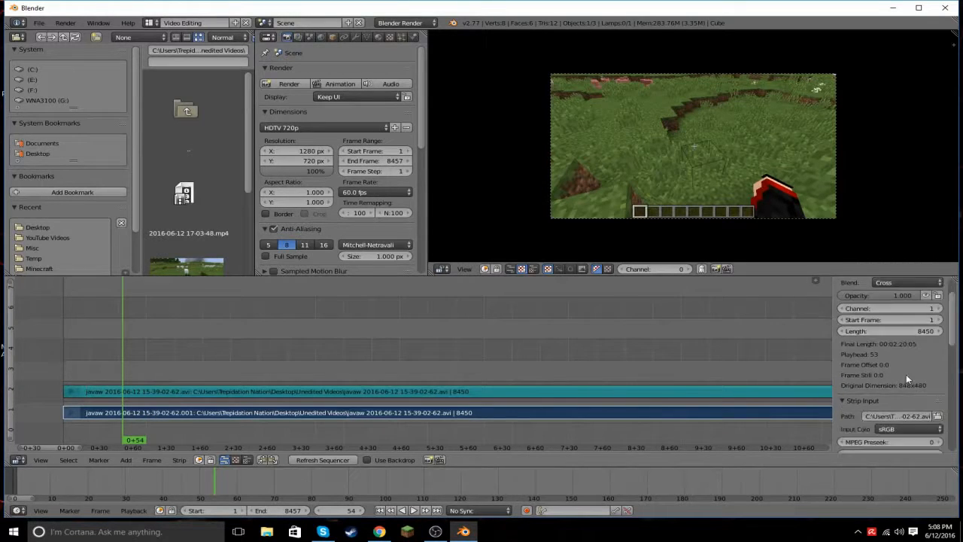
{"action": "scroll", "coordinate": [906, 374], "scroll_direction": "down", "scroll_amount": 5}
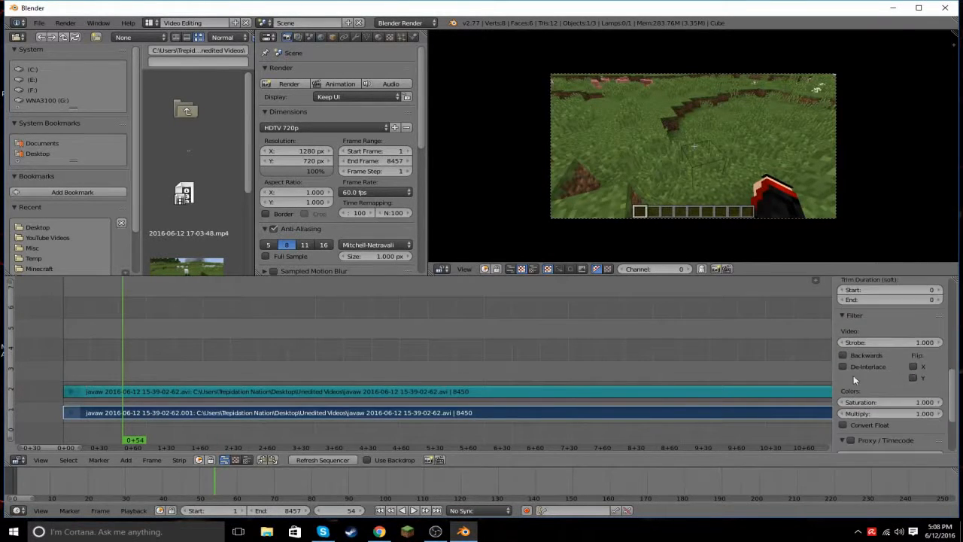
{"action": "scroll", "coordinate": [840, 398], "scroll_direction": "down", "scroll_amount": 2}
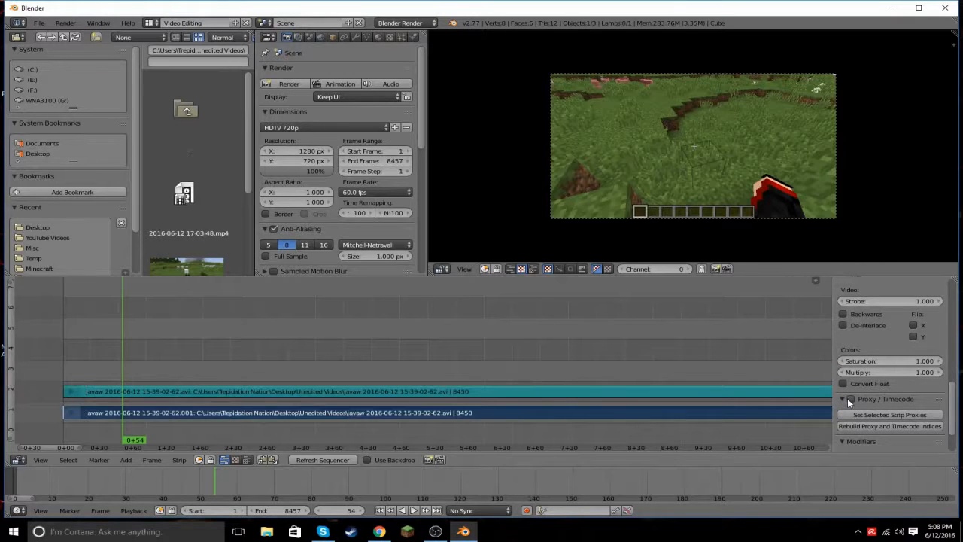
{"action": "left_click", "coordinate": [849, 400]}
{"action": "scroll", "coordinate": [849, 402], "scroll_direction": "down", "scroll_amount": 3}
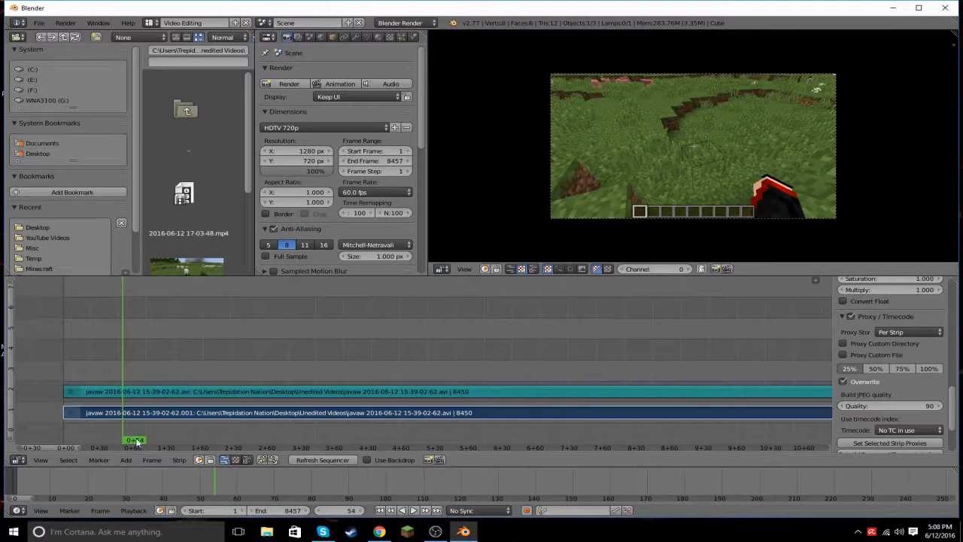
Rebuild the proxy and timecode indices for the selected video strip.
{"action": "left_click", "coordinate": [177, 461]}
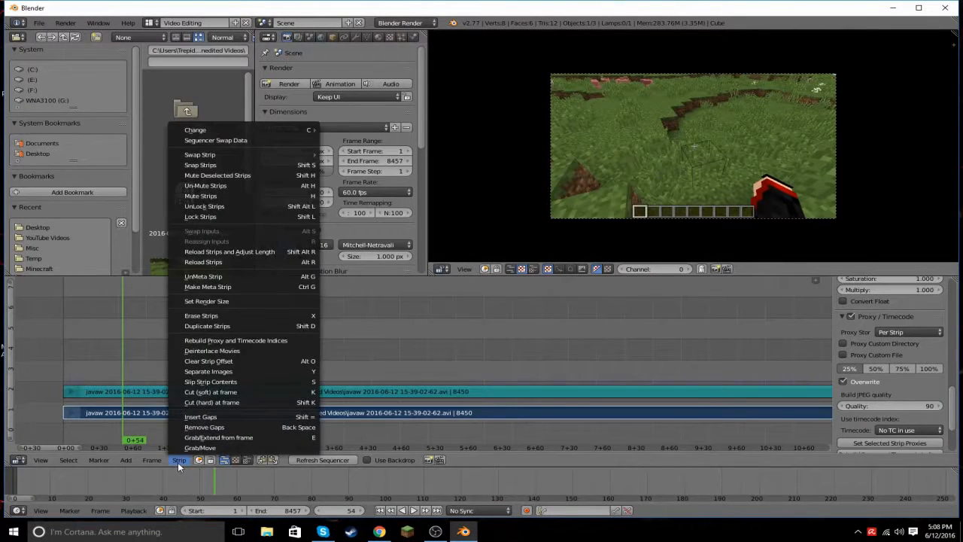
{"action": "left_click", "coordinate": [219, 341]}
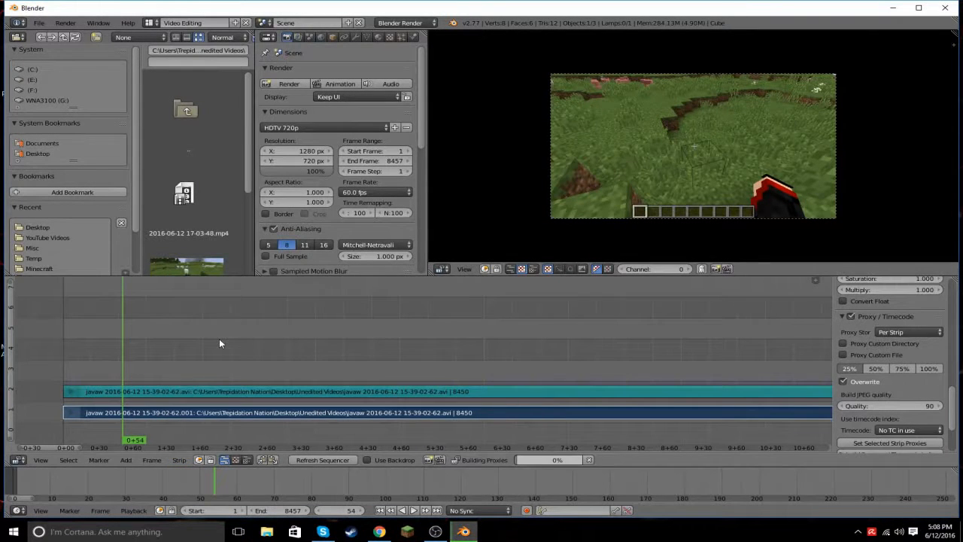
{"action": "mouse_move", "coordinate": [558, 467]}
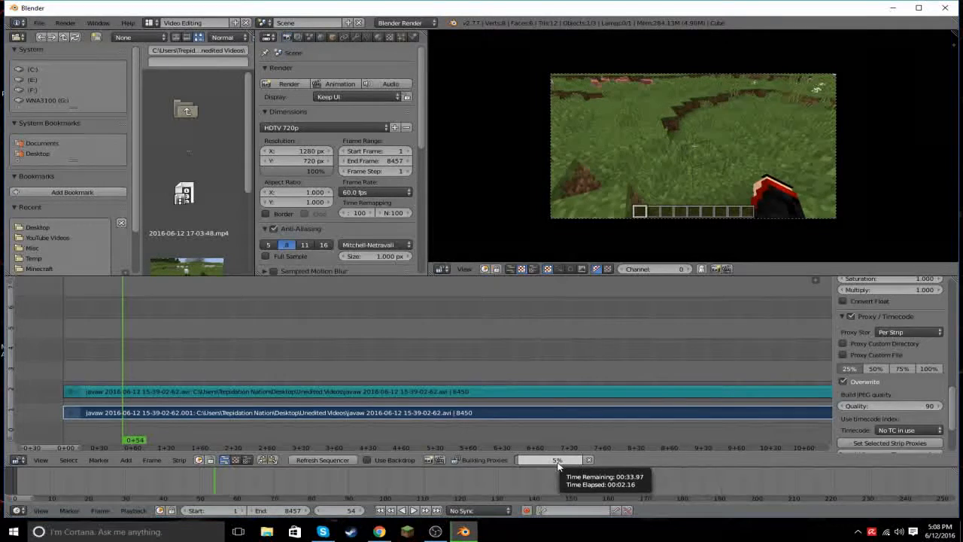
{"action": "left_click", "coordinate": [589, 459]}
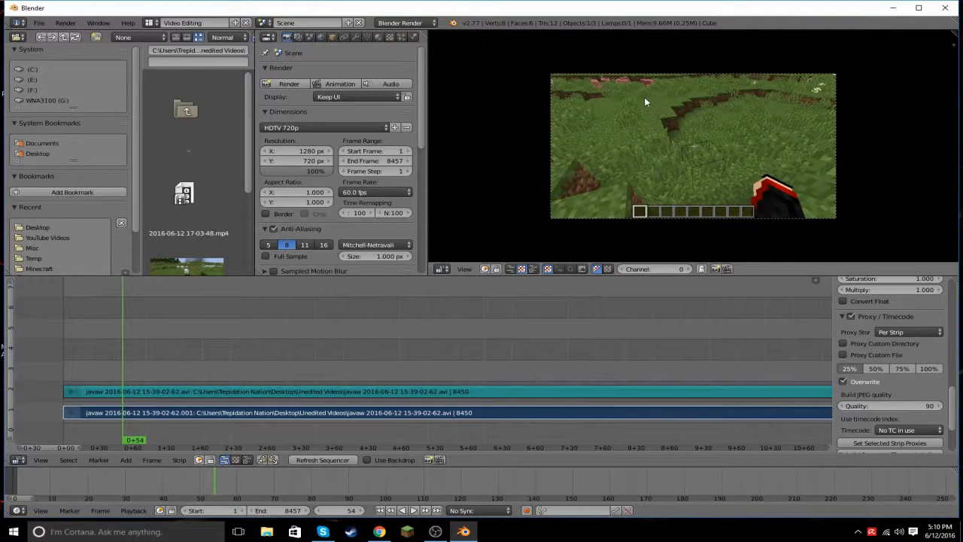
Play the video briefly from frame 54 to check playback after the proxy rebuild.
{"action": "scroll", "coordinate": [677, 136], "scroll_direction": "up", "scroll_amount": 1}
{"action": "scroll", "coordinate": [681, 129], "scroll_direction": "up", "scroll_amount": 1}
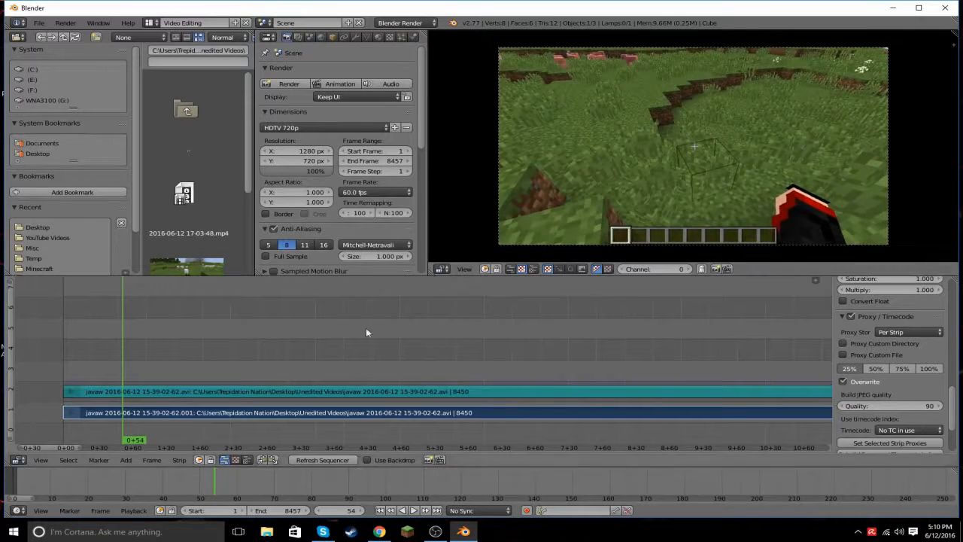
{"action": "left_click", "coordinate": [413, 510]}
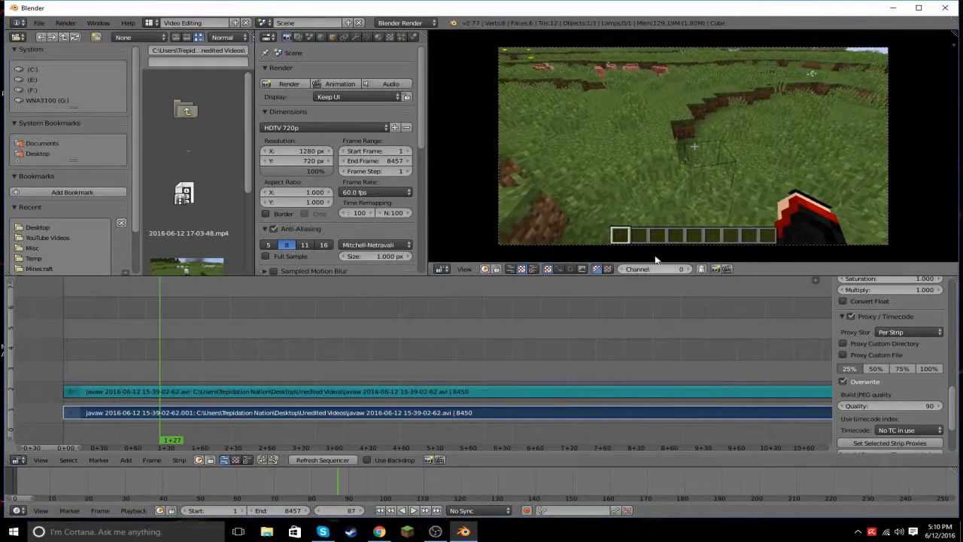
Show the preview's properties and set its proxy render size to Proxy size 25%.
{"action": "key", "text": "alt+a"}
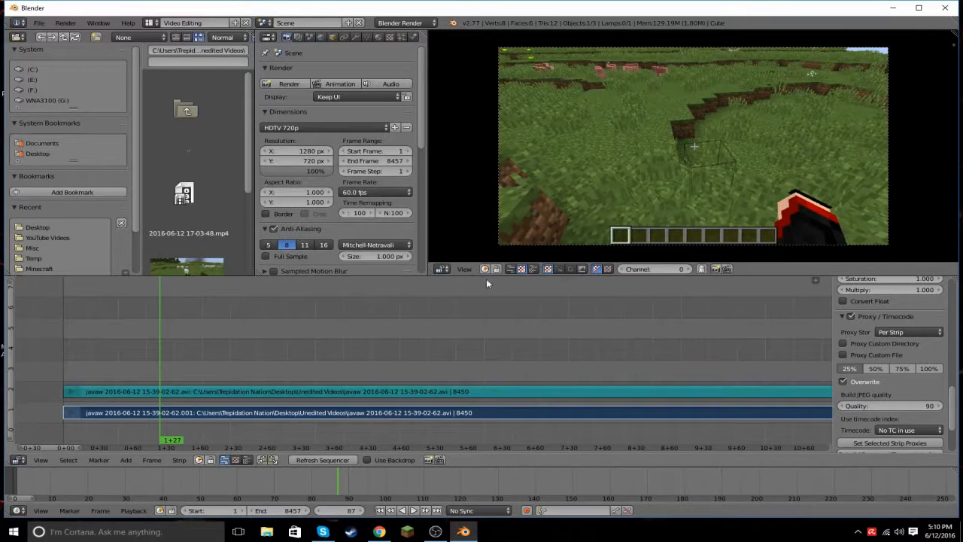
{"action": "left_click", "coordinate": [464, 269]}
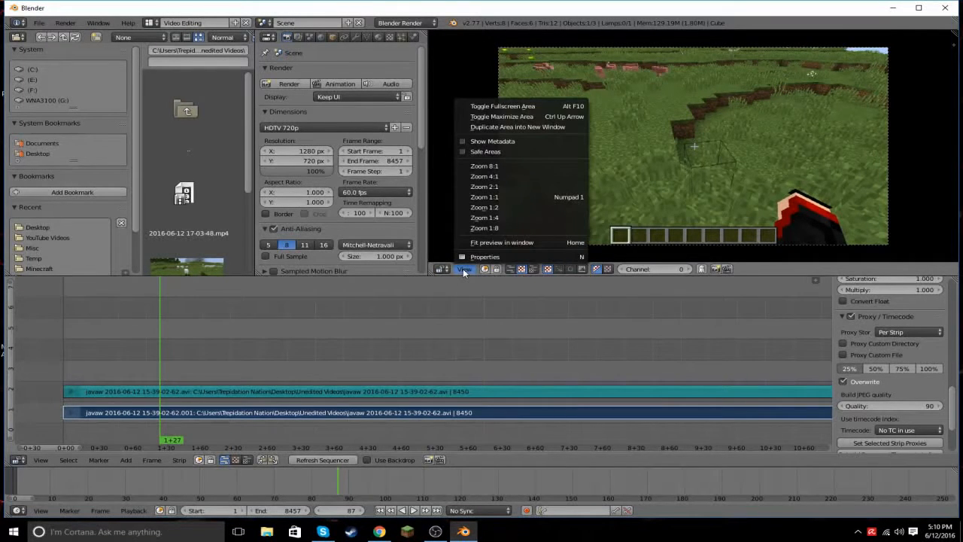
{"action": "left_click", "coordinate": [475, 256]}
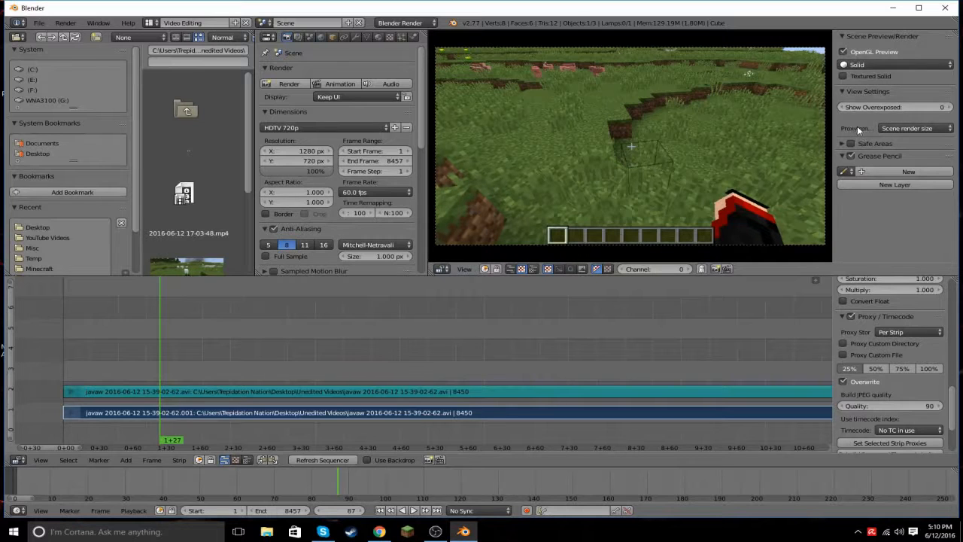
{"action": "left_click", "coordinate": [912, 129]}
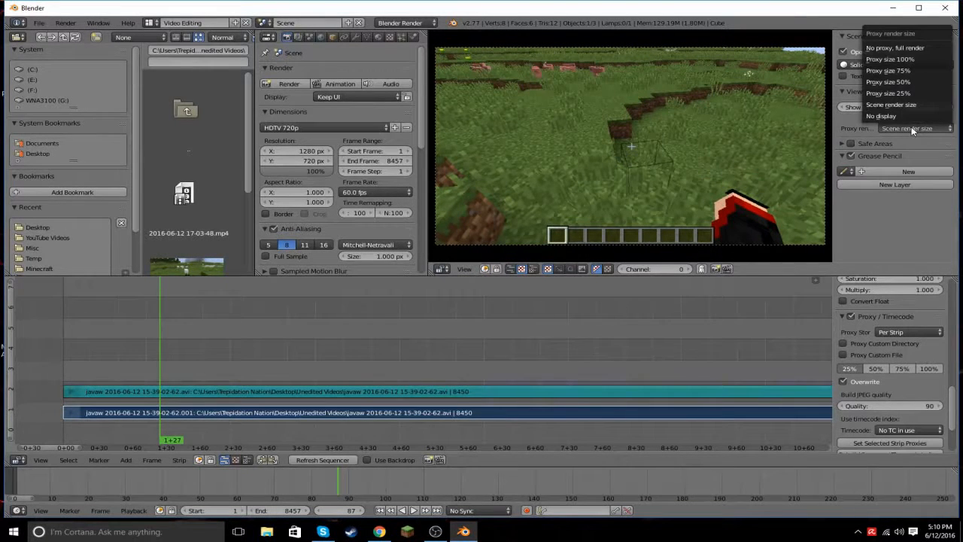
{"action": "left_click", "coordinate": [891, 94]}
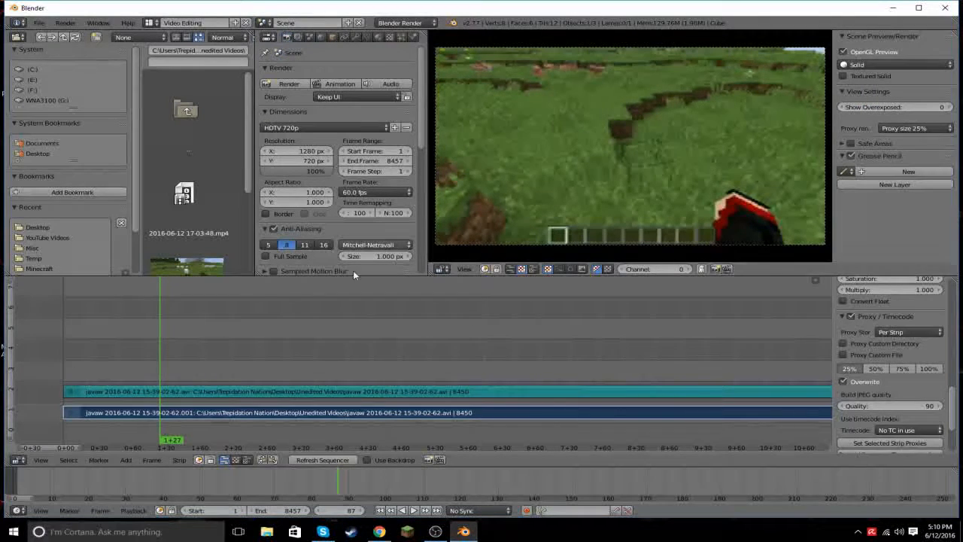
Play the clip from near its start and again from frame 140 to check playback speed with the 25% proxy.
{"action": "left_click", "coordinate": [76, 359]}
{"action": "left_click", "coordinate": [414, 510]}
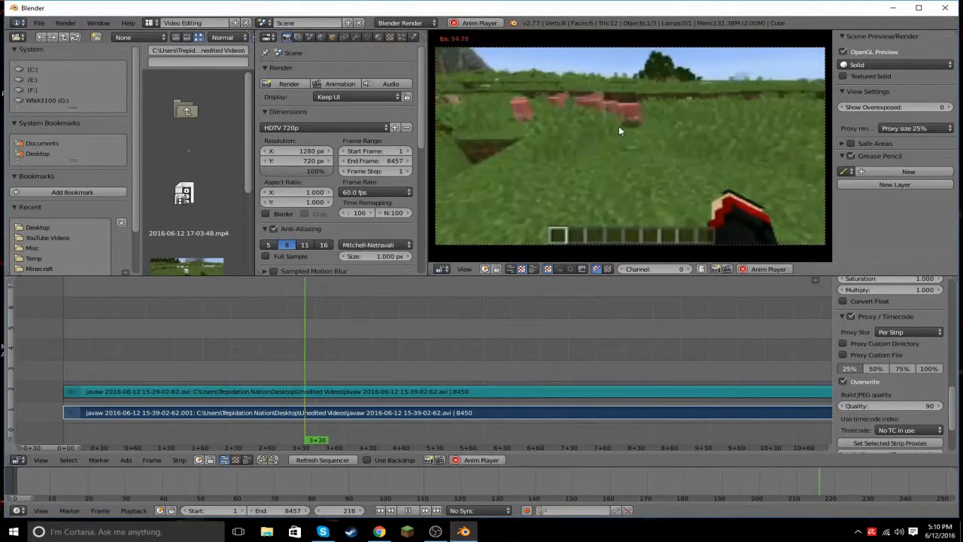
{"action": "left_click", "coordinate": [409, 510]}
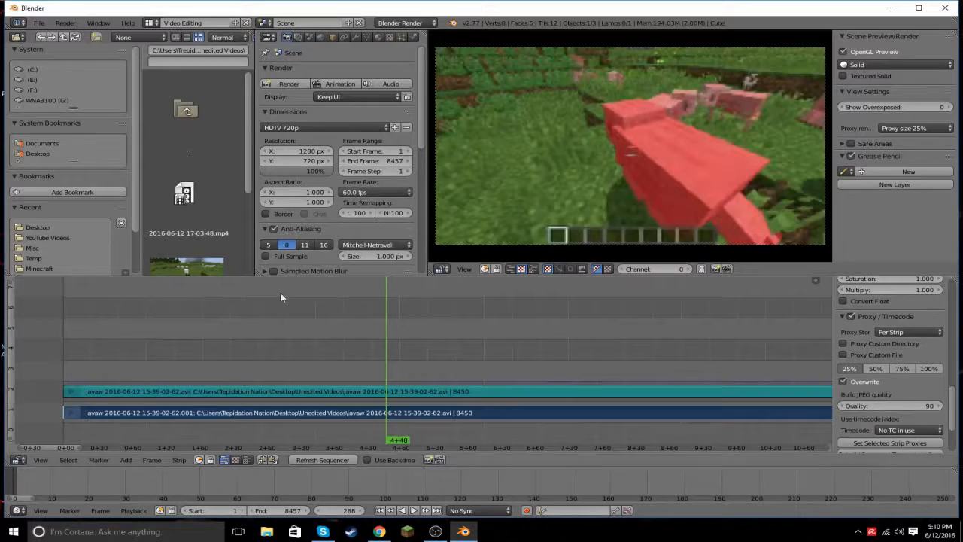
{"action": "left_click", "coordinate": [239, 366]}
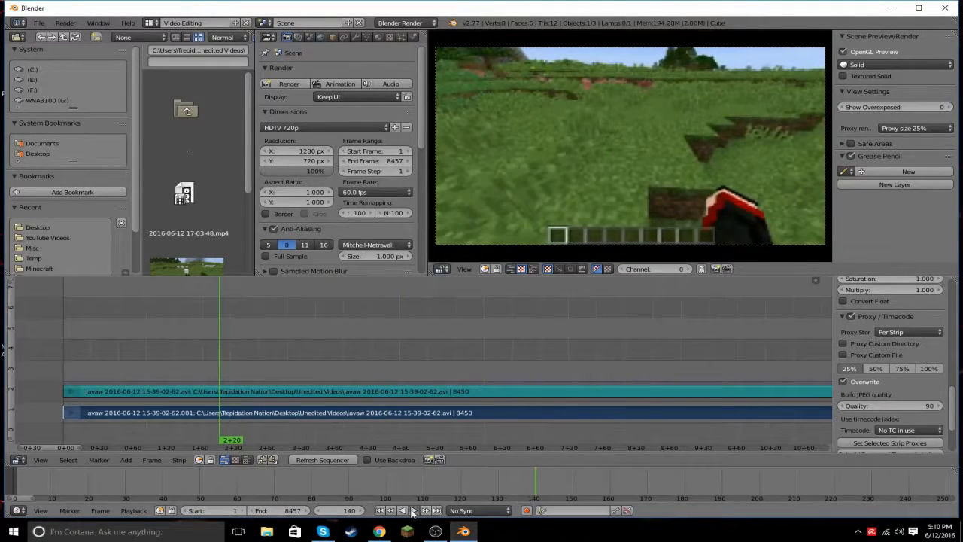
{"action": "left_click", "coordinate": [408, 510]}
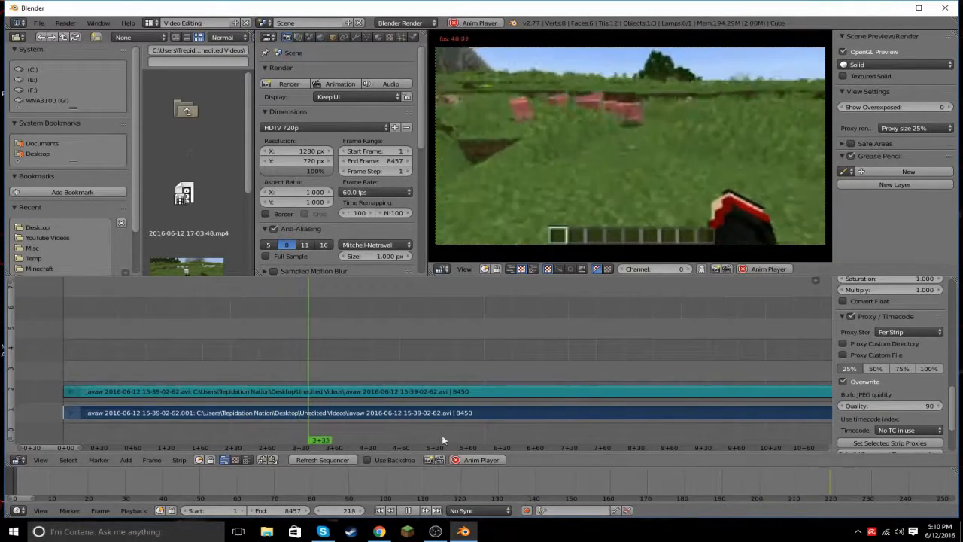
{"action": "left_click", "coordinate": [409, 510]}
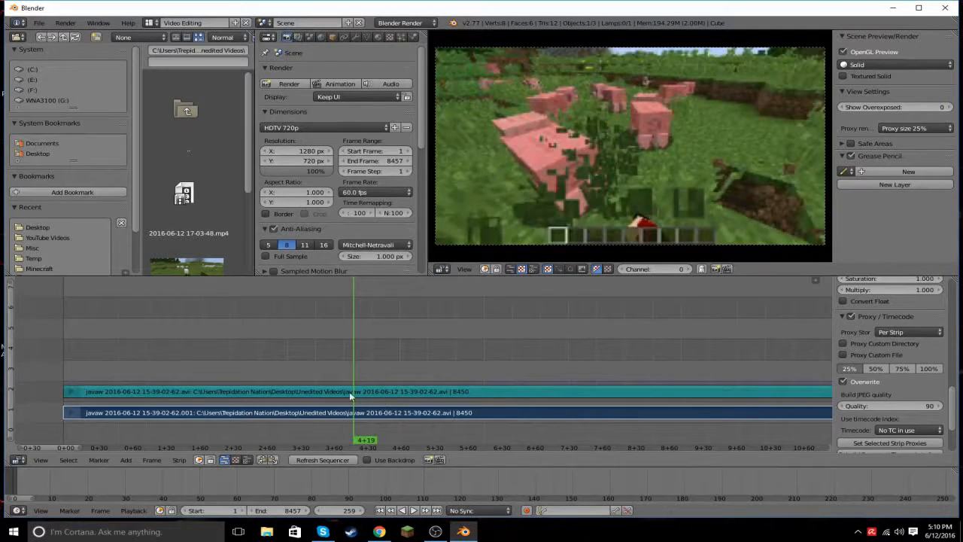
Cut the video and audio strips at frame 193.
{"action": "left_click", "coordinate": [60, 357]}
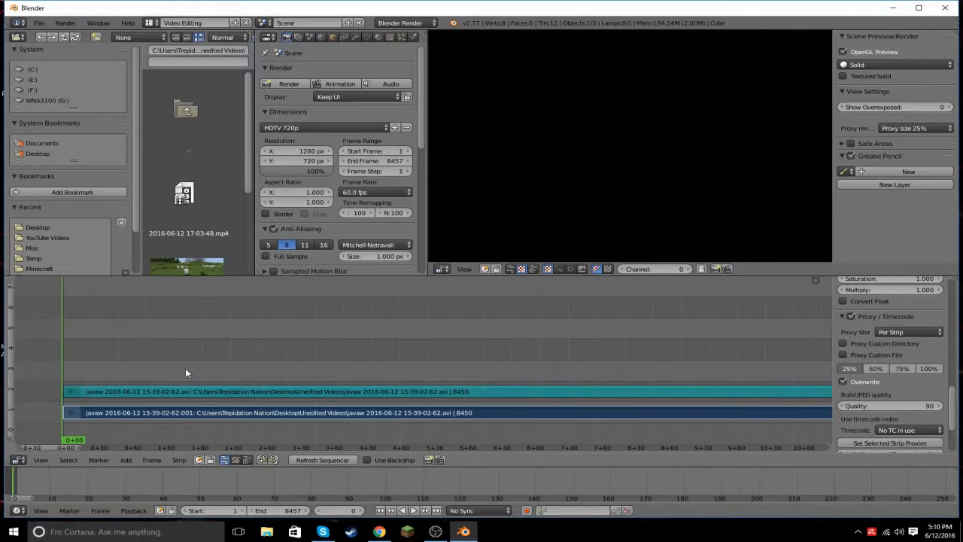
{"action": "left_click_drag", "start_coordinate": [70, 359], "coordinate": [279, 355]}
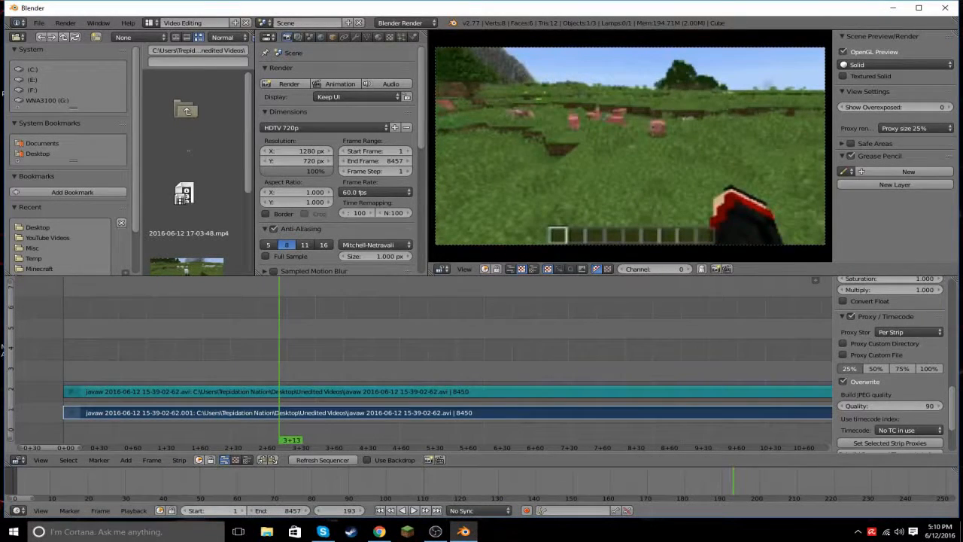
{"action": "right_click", "coordinate": [214, 393]}
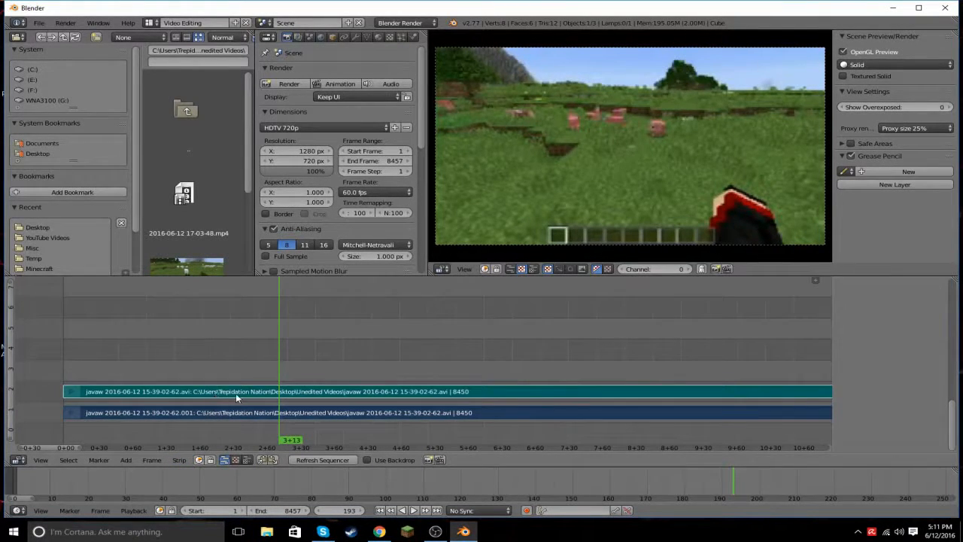
{"action": "key", "text": "k"}
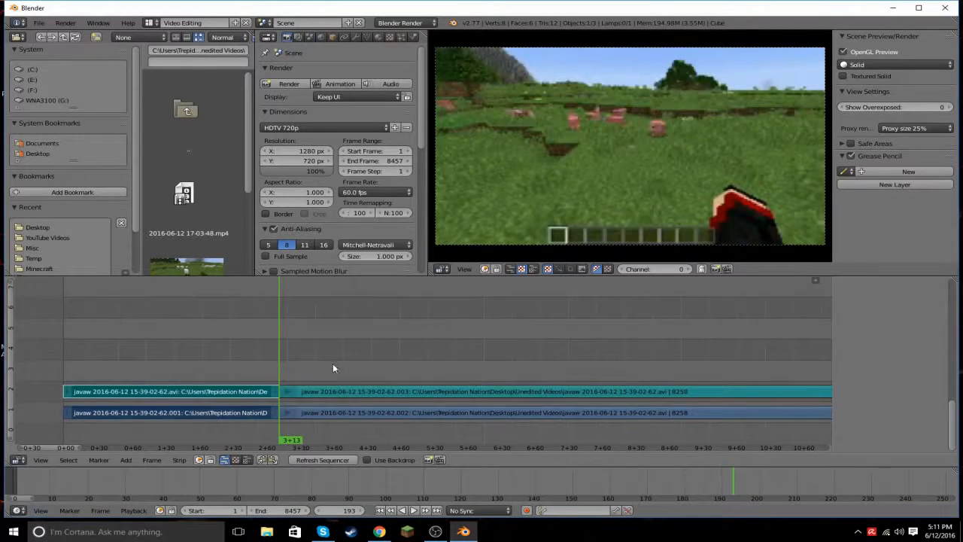
Scrub the footage around the cut and erase the video and audio segments before frame 193.
{"action": "left_click", "coordinate": [399, 369]}
{"action": "key", "text": "alt+a"}
{"action": "left_click_drag", "start_coordinate": [398, 369], "coordinate": [363, 413]}
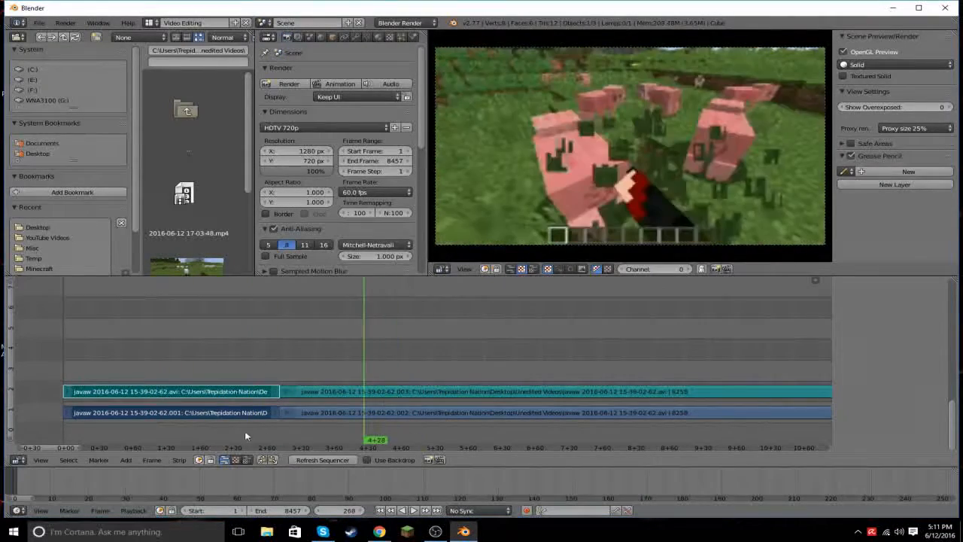
{"action": "left_click_drag", "start_coordinate": [256, 392], "coordinate": [225, 392]}
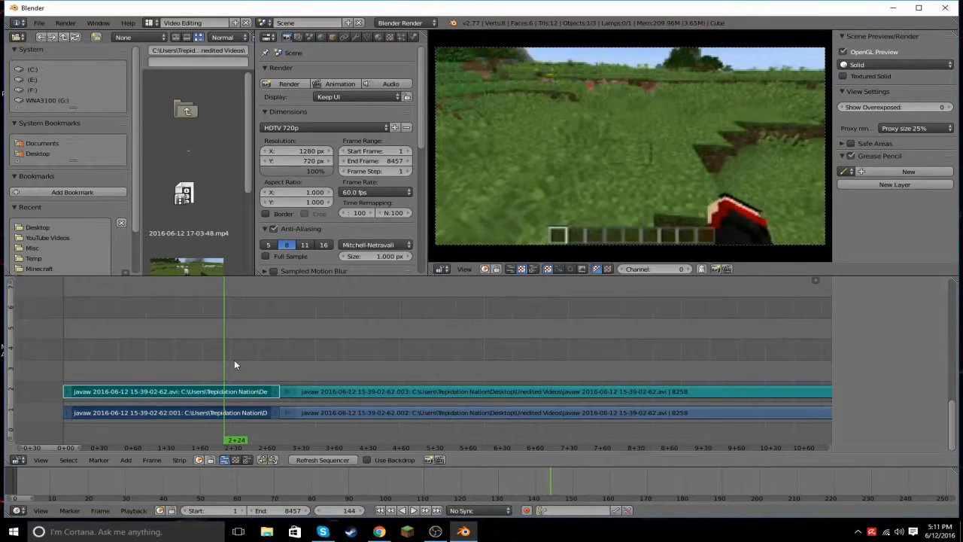
{"action": "key", "text": "x"}
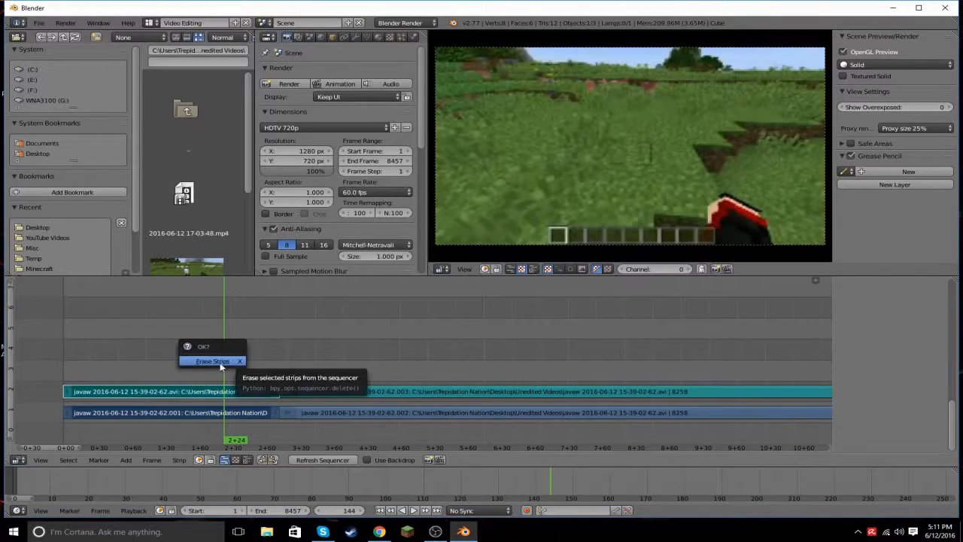
{"action": "left_click", "coordinate": [213, 361]}
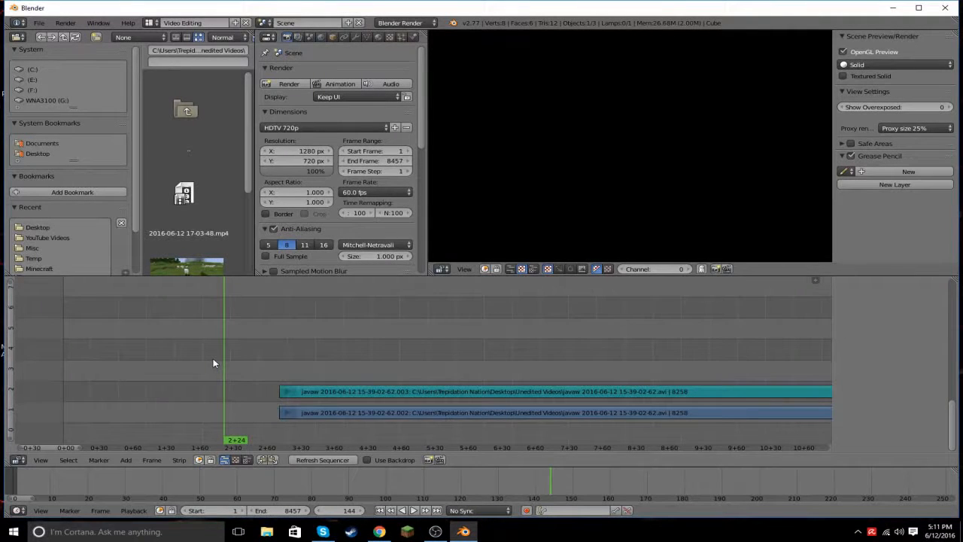
Select both remaining strips and slide them back 192 frames so they start at frame 1.
{"action": "left_click", "coordinate": [319, 413]}
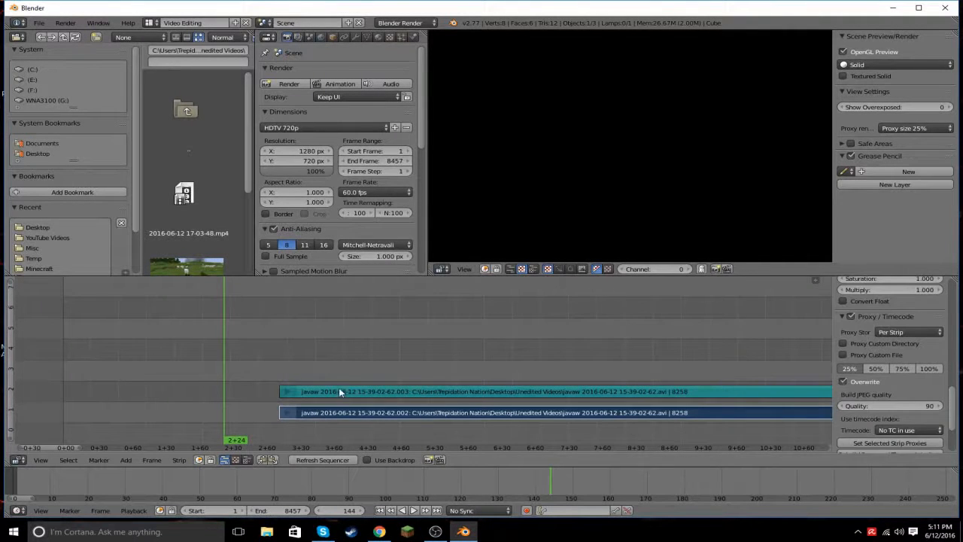
{"action": "key", "text": "a"}
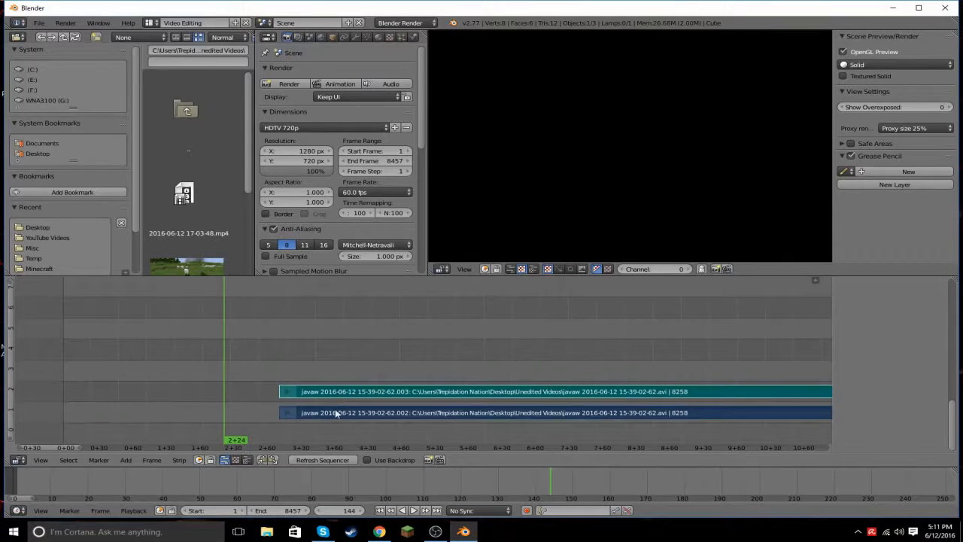
{"action": "key", "text": "a"}
{"action": "key", "text": "g"}
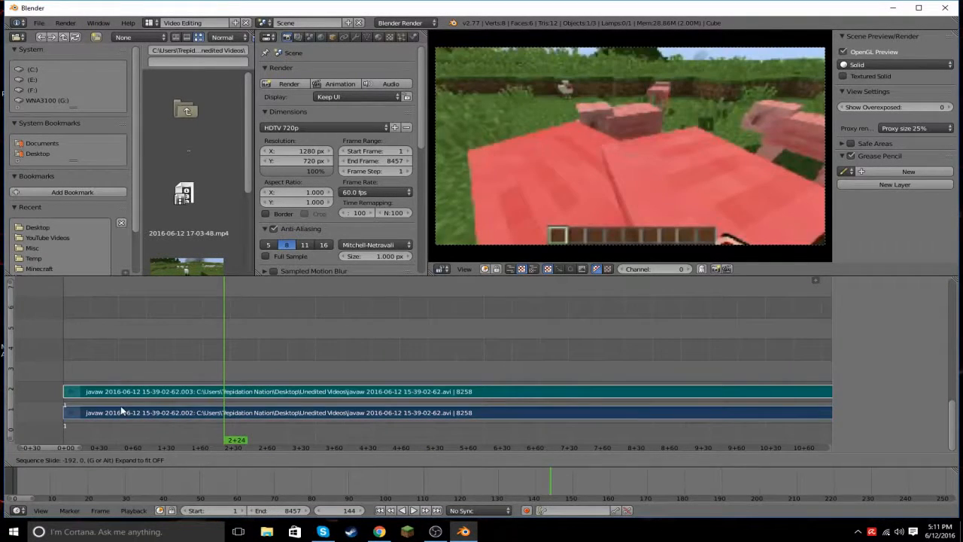
{"action": "left_click", "coordinate": [120, 405]}
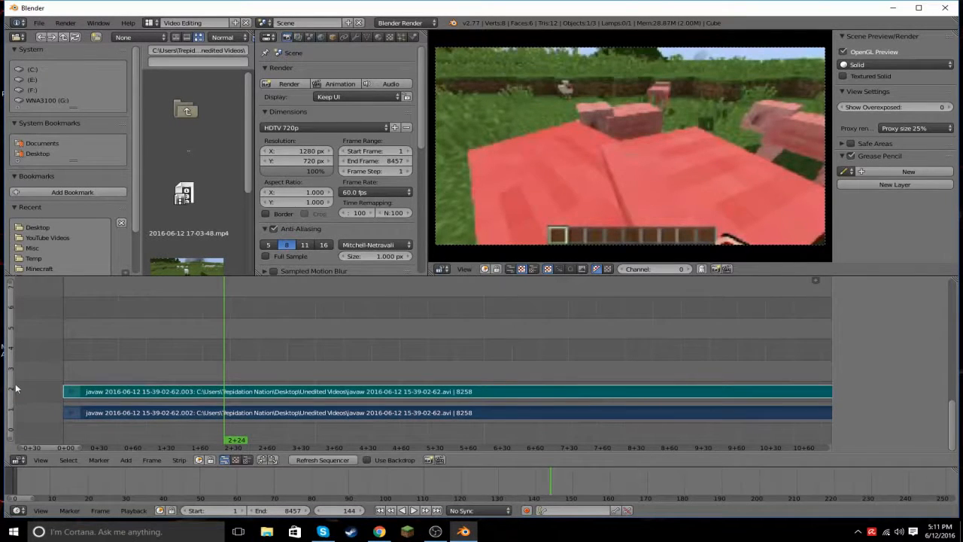
Play the trimmed clip briefly from the beginning and inspect the picture in the preview.
{"action": "key", "text": "shift+Left"}
{"action": "left_click", "coordinate": [413, 510]}
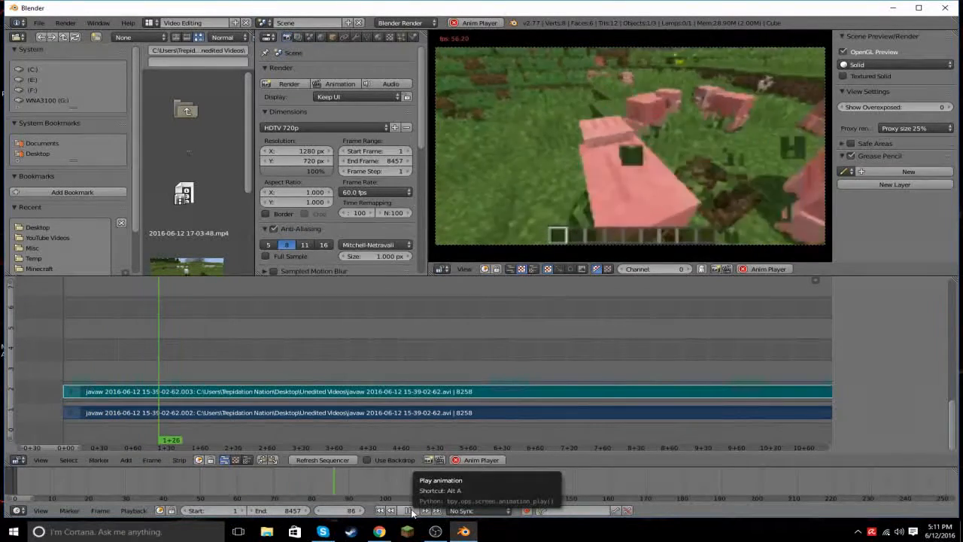
{"action": "left_click", "coordinate": [413, 511]}
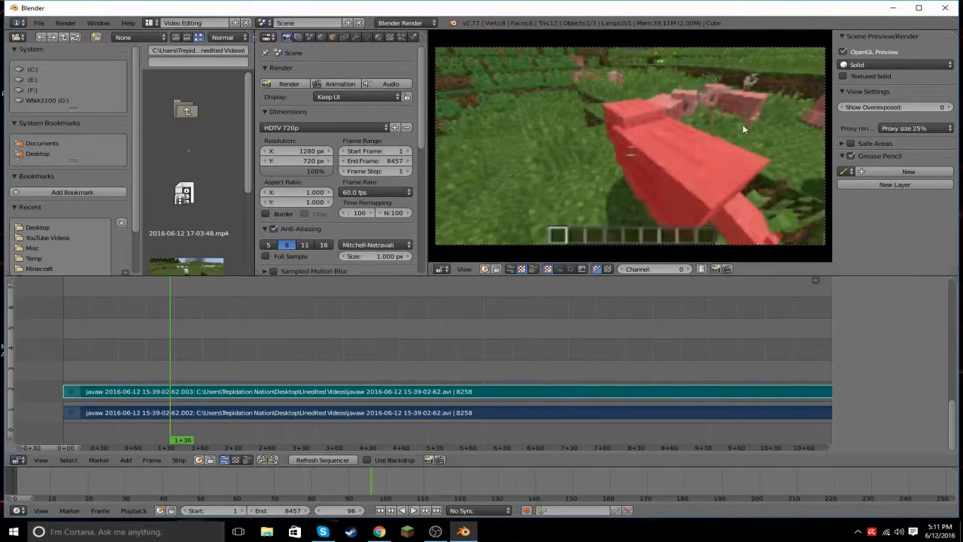
{"action": "scroll", "coordinate": [604, 156], "scroll_direction": "down", "scroll_amount": 5}
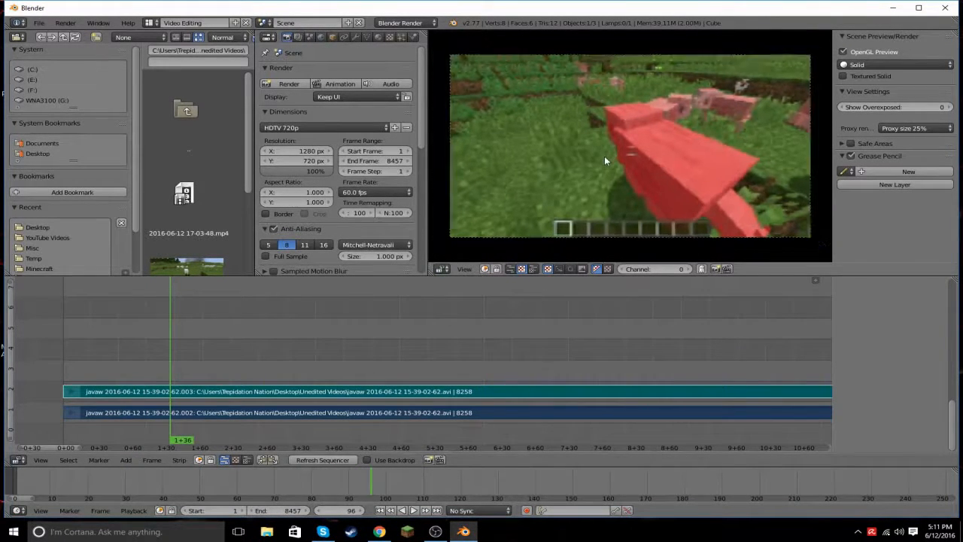
{"action": "scroll", "coordinate": [604, 156], "scroll_direction": "up", "scroll_amount": 7}
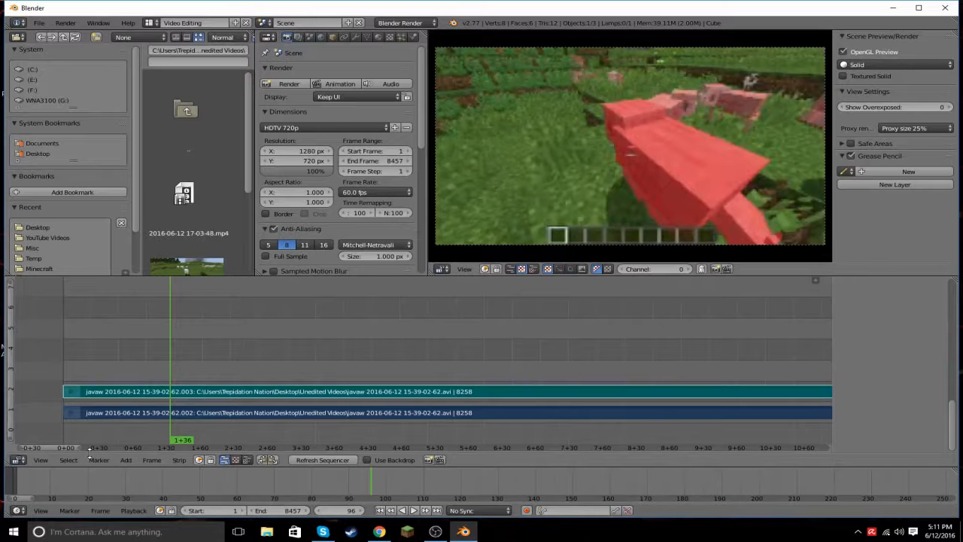
Try sliding both strips to a later frame and return them to frame 1.
{"action": "left_click_drag", "start_coordinate": [81, 447], "coordinate": [911, 448]}
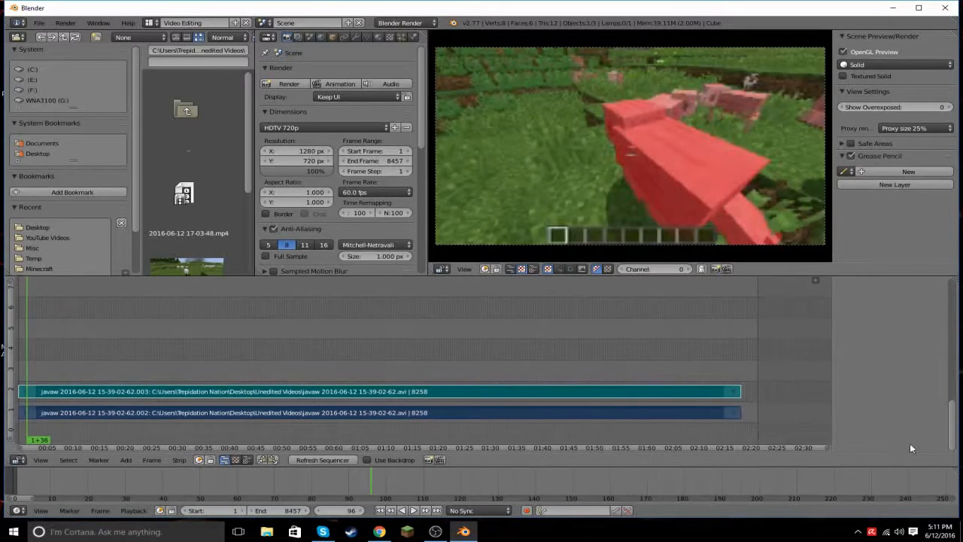
{"action": "middle_click_drag", "start_coordinate": [365, 356], "coordinate": [379, 309]}
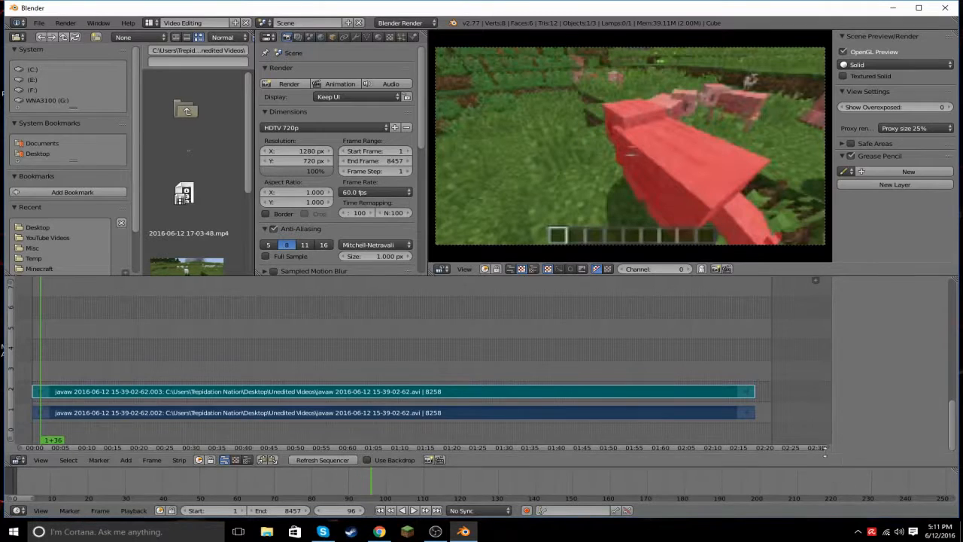
{"action": "left_click_drag", "start_coordinate": [822, 447], "coordinate": [276, 426]}
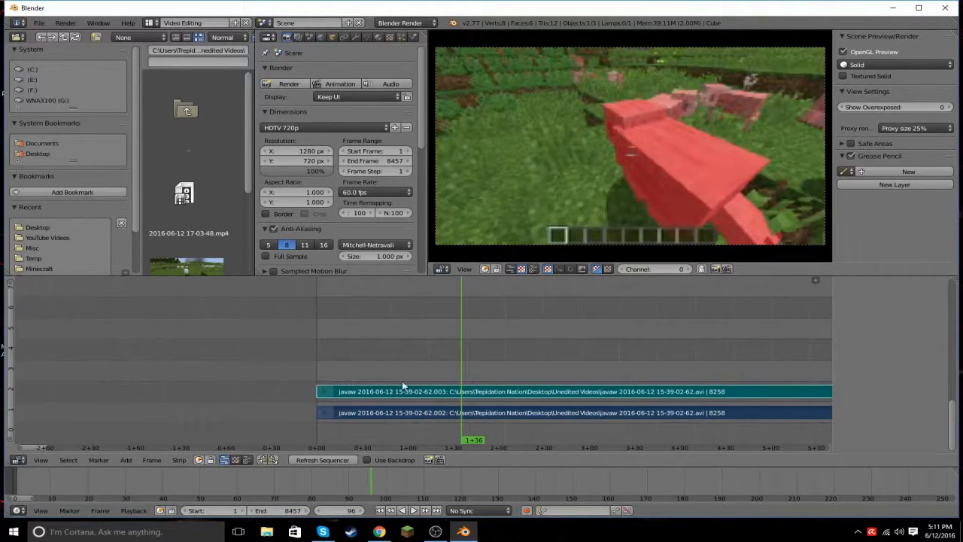
{"action": "key", "text": "g"}
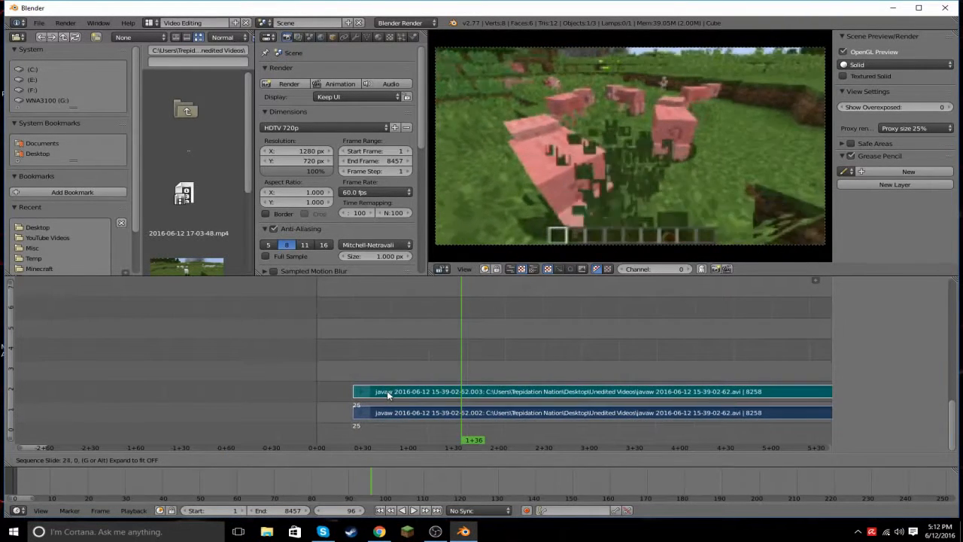
{"action": "left_click", "coordinate": [353, 401]}
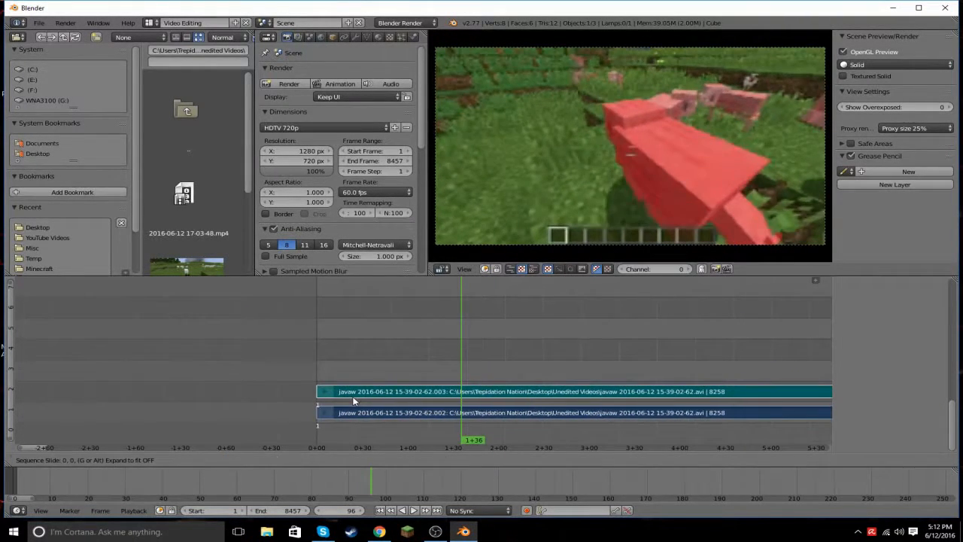
Try nudging both selected strips a few frames along the timeline and put them back at its start.
{"action": "key", "text": "Home"}
{"action": "scroll", "coordinate": [351, 403], "scroll_direction": "down", "scroll_amount": 10}
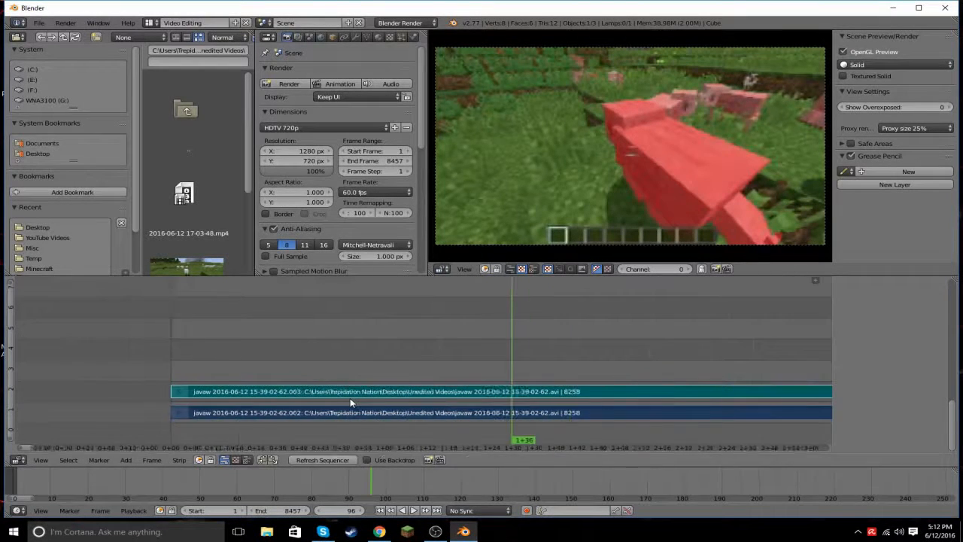
{"action": "scroll", "coordinate": [573, 403], "scroll_direction": "down", "scroll_amount": 7}
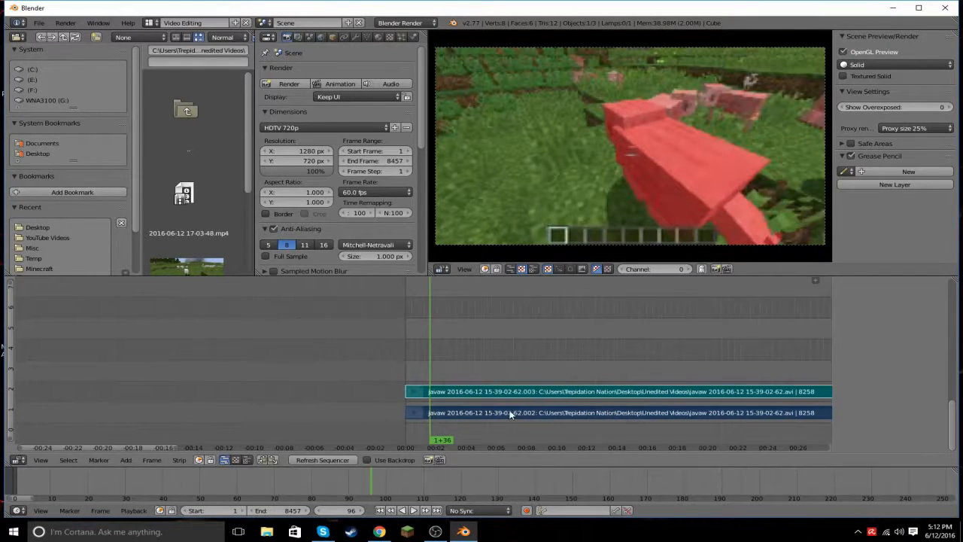
{"action": "scroll", "coordinate": [389, 413], "scroll_direction": "down", "scroll_amount": 4, "text": "ctrl"}
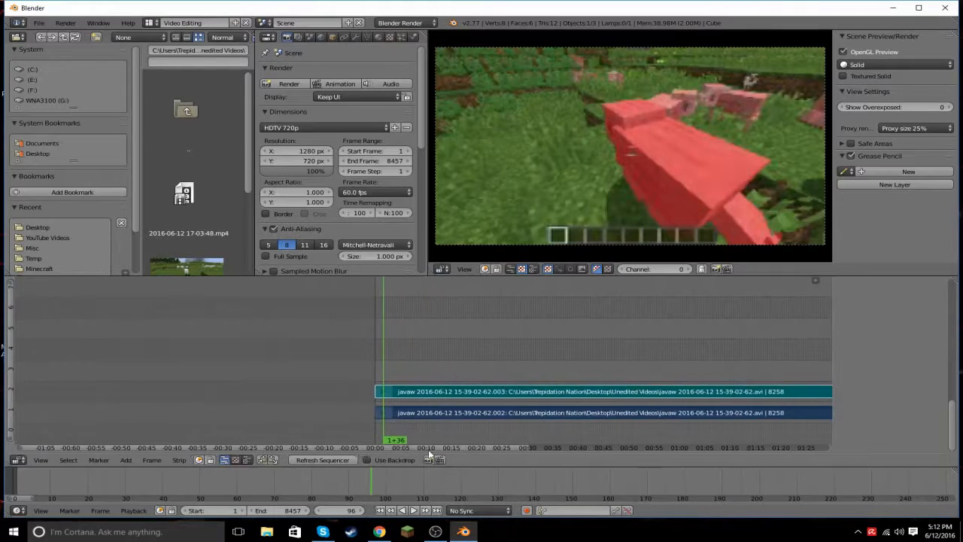
{"action": "key", "text": "g"}
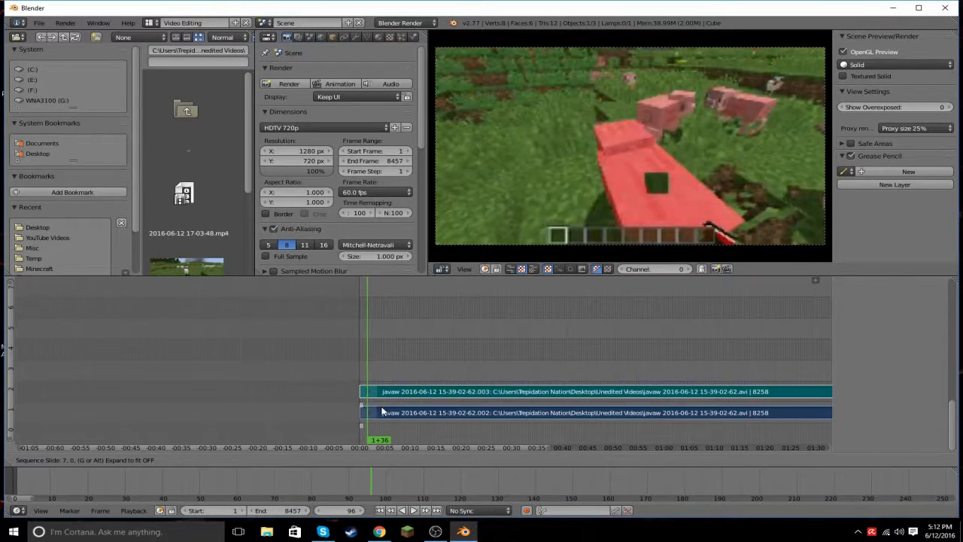
{"action": "left_click", "coordinate": [382, 412]}
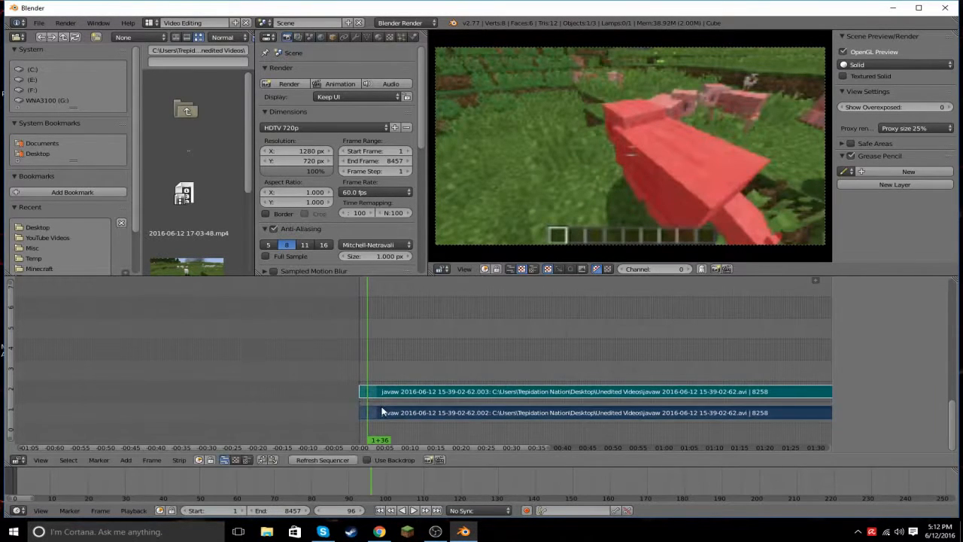
Return to the beginning of the strips and scrub the playhead to frame 73.
{"action": "scroll", "coordinate": [383, 407], "scroll_direction": "up", "scroll_amount": 10}
{"action": "scroll", "coordinate": [384, 404], "scroll_direction": "up", "scroll_amount": 3}
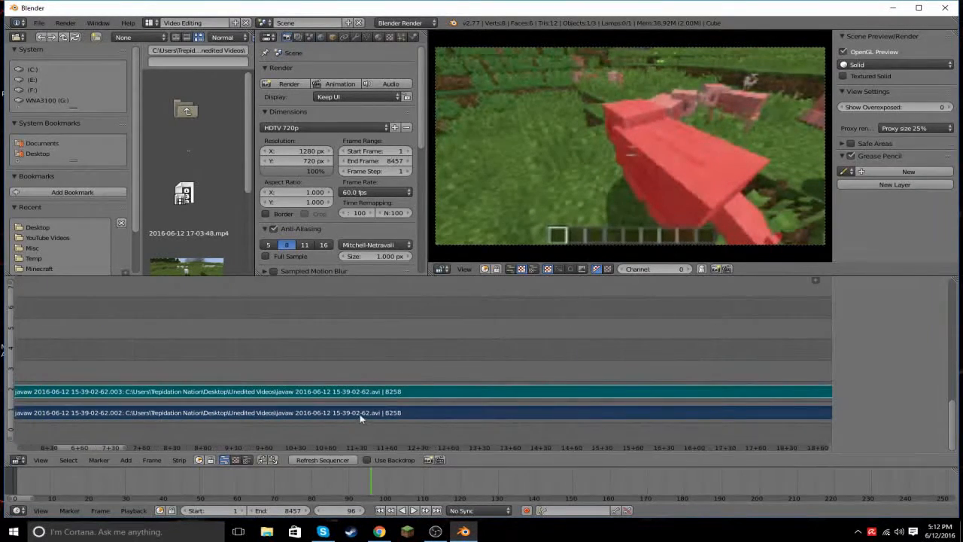
{"action": "left_click_drag", "start_coordinate": [80, 447], "coordinate": [40, 438]}
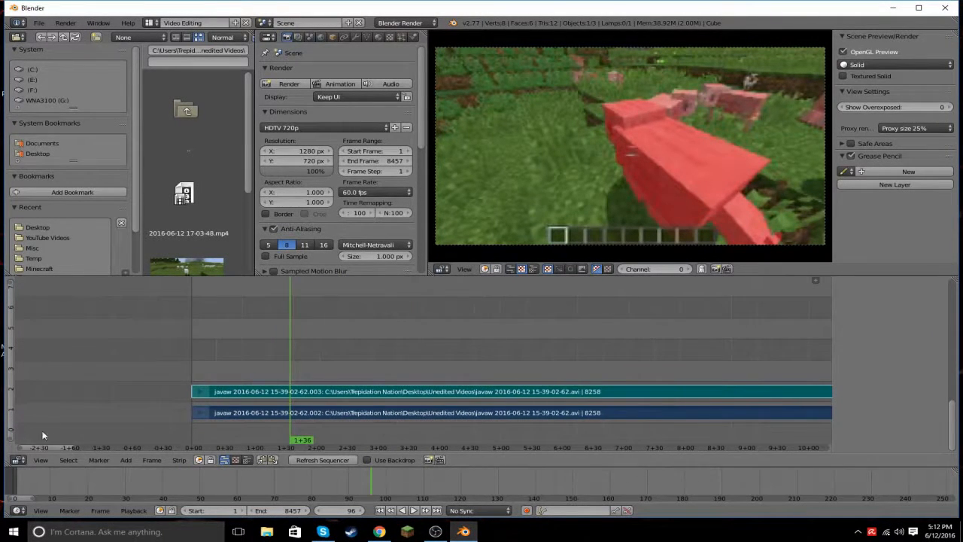
{"action": "left_click_drag", "start_coordinate": [227, 313], "coordinate": [267, 315]}
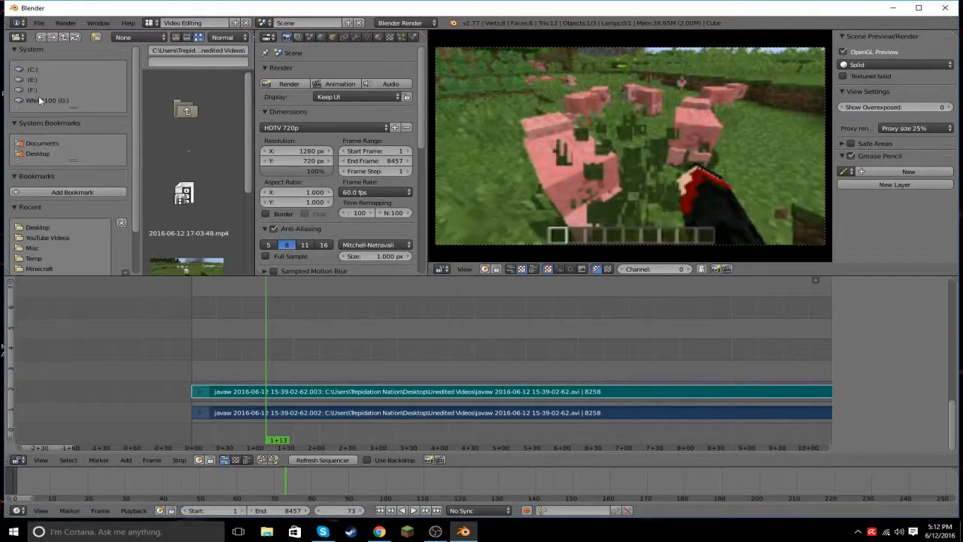
Browse to the Music folder inside YouTube Stuff on the Desktop and find Thrashing Around.mp3.
{"action": "left_click", "coordinate": [42, 154]}
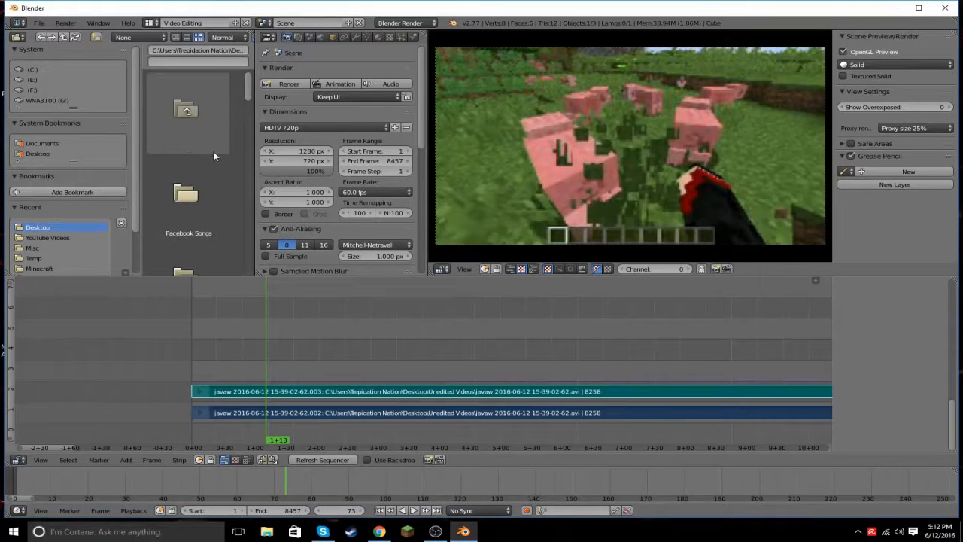
{"action": "scroll", "coordinate": [199, 158], "scroll_direction": "down", "scroll_amount": 2}
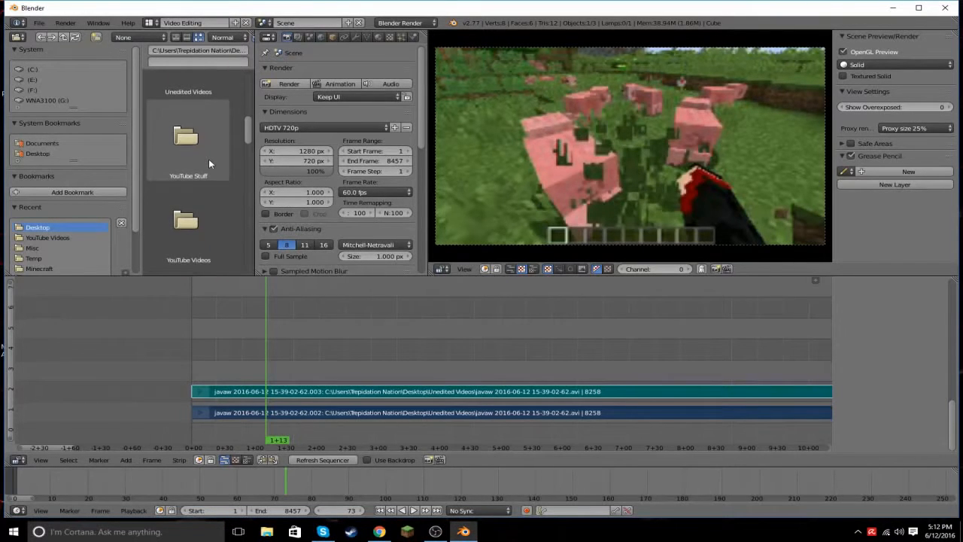
{"action": "double_click", "coordinate": [200, 149]}
{"action": "scroll", "coordinate": [190, 216], "scroll_direction": "down", "scroll_amount": 1}
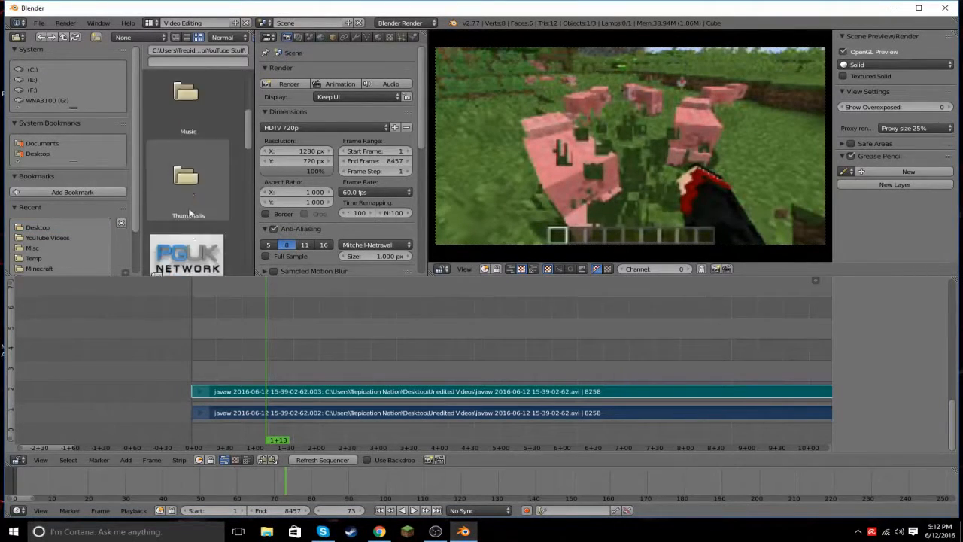
{"action": "double_click", "coordinate": [198, 165]}
{"action": "scroll", "coordinate": [207, 203], "scroll_direction": "down", "scroll_amount": 4}
{"action": "scroll", "coordinate": [207, 203], "scroll_direction": "down", "scroll_amount": 5}
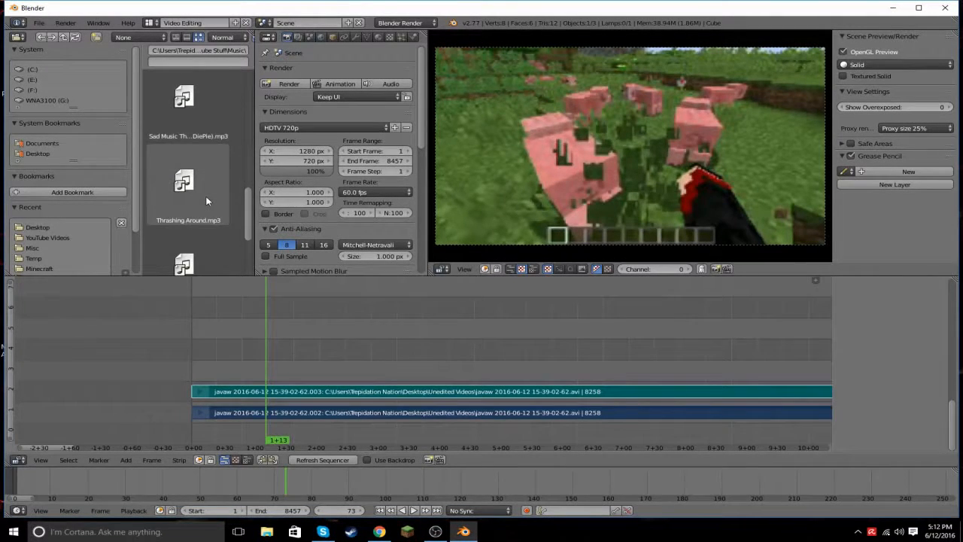
Add Thrashing Around.mp3 on channel 3 above the clip and slide it to start at frame 1.
{"action": "left_click_drag", "start_coordinate": [188, 185], "coordinate": [352, 373]}
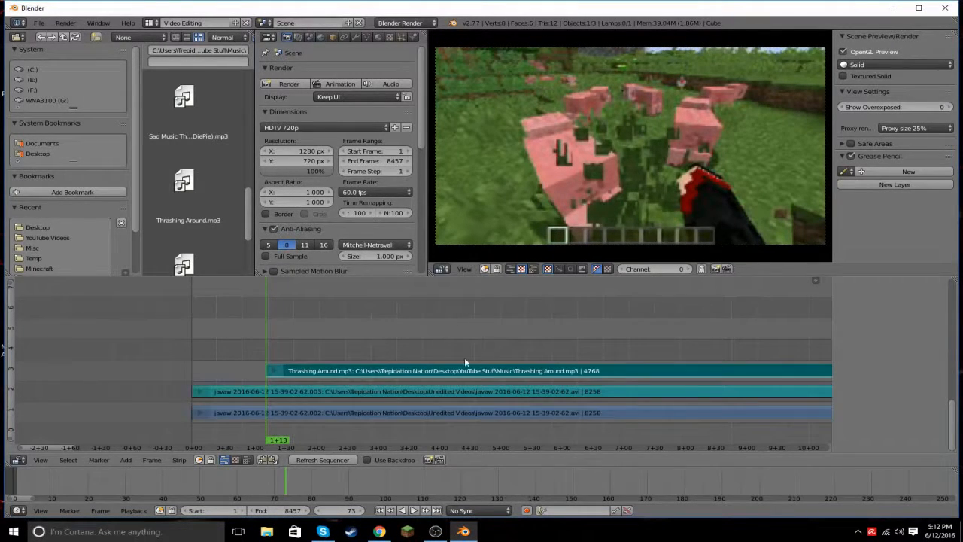
{"action": "key", "text": "g"}
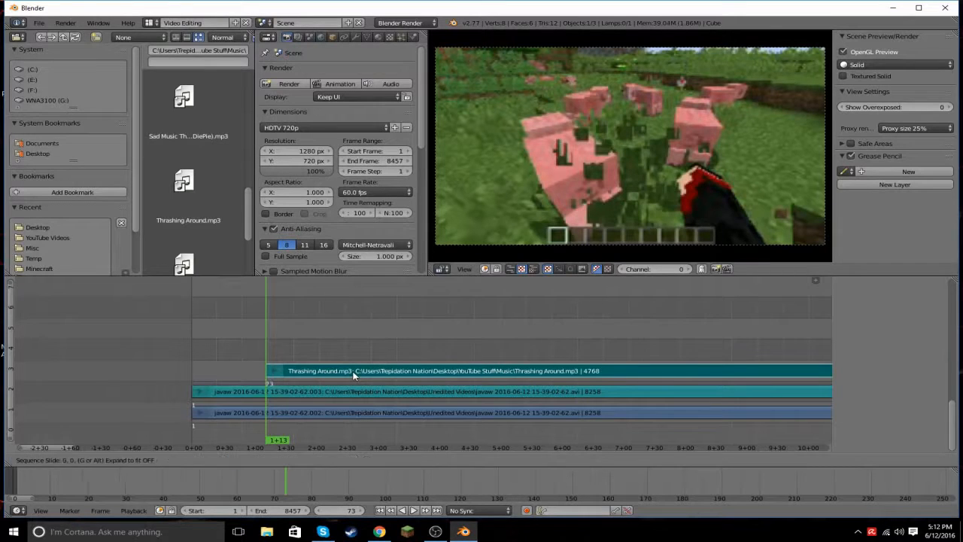
{"action": "left_click", "coordinate": [279, 374]}
Play the sequence from frame 0 for a few seconds to hear the music over the clip.
{"action": "left_click", "coordinate": [170, 337]}
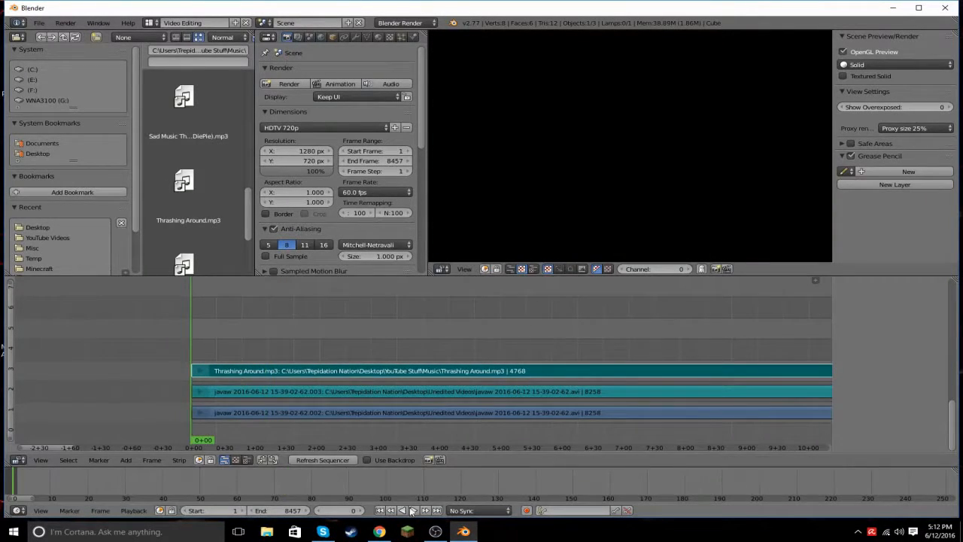
{"action": "left_click", "coordinate": [412, 510]}
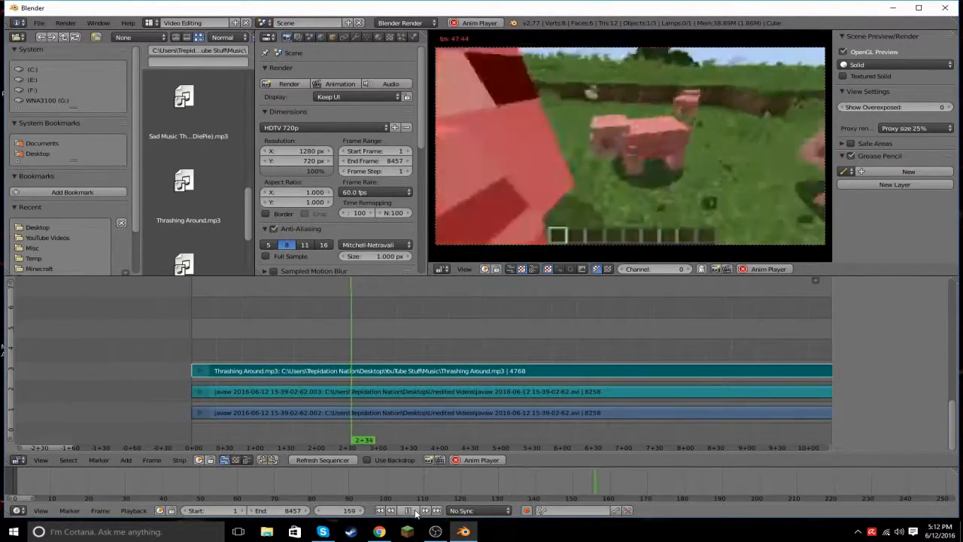
{"action": "left_click", "coordinate": [409, 510]}
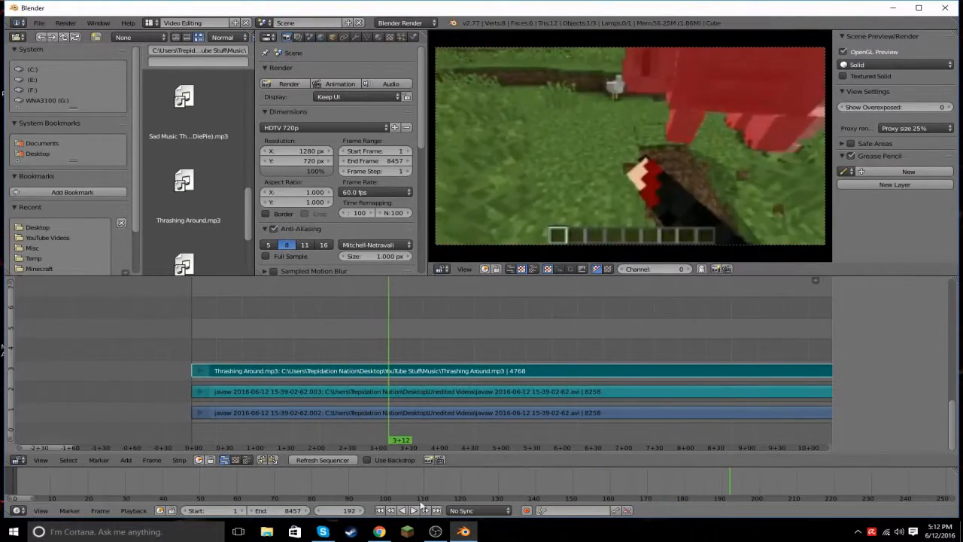
Select the Thrashing Around strip and display its Sound properties in the sequencer.
{"action": "right_click", "coordinate": [360, 392]}
{"action": "right_click", "coordinate": [368, 373]}
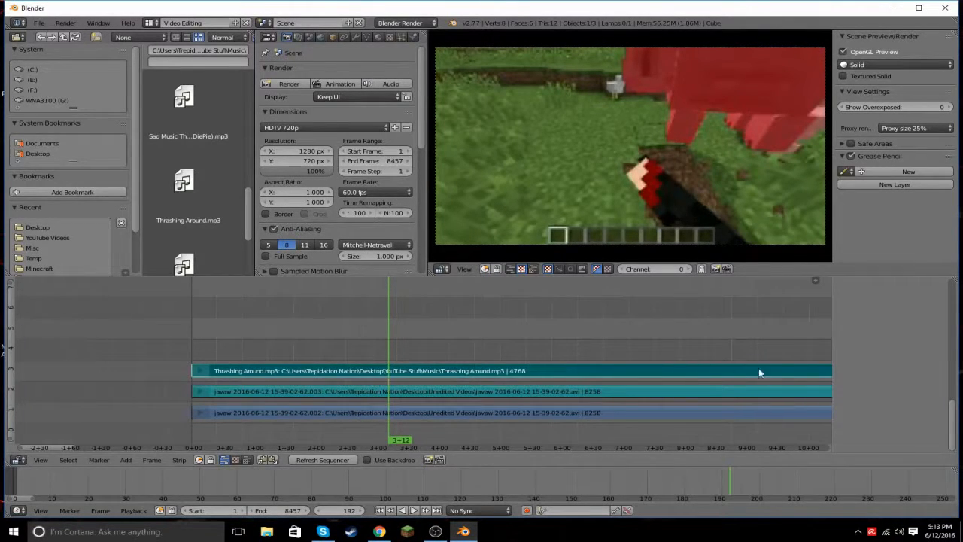
{"action": "key", "text": "n"}
{"action": "scroll", "coordinate": [896, 349], "scroll_direction": "up", "scroll_amount": 8}
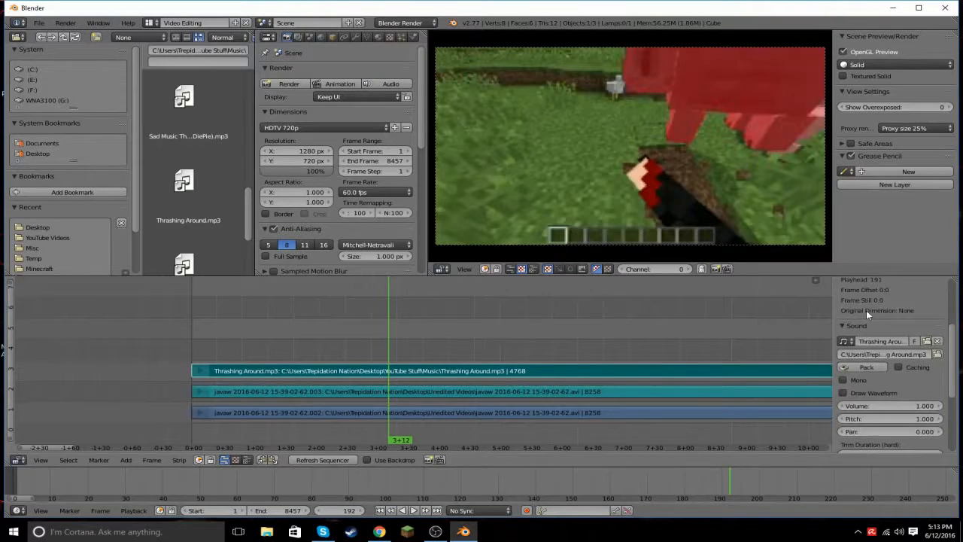
{"action": "scroll", "coordinate": [904, 322], "scroll_direction": "down", "scroll_amount": 5}
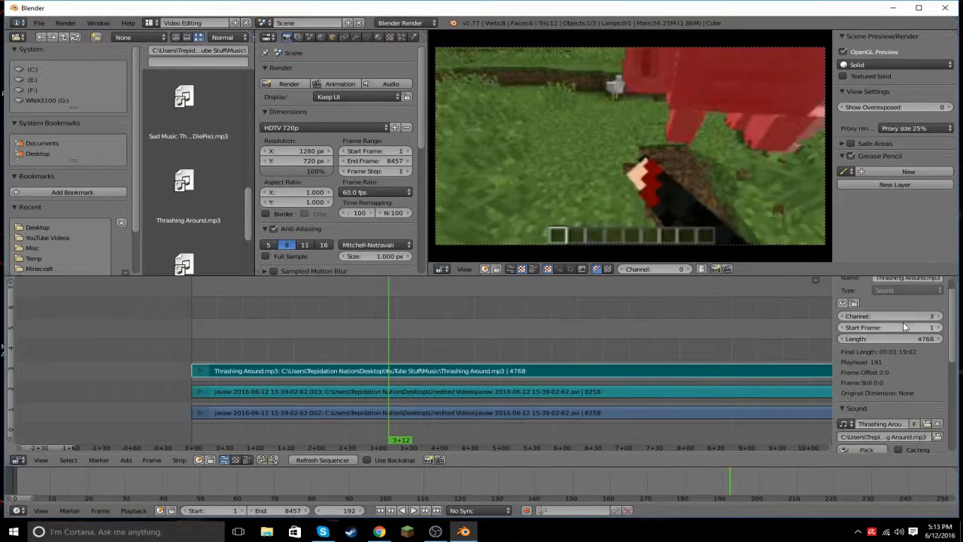
{"action": "scroll", "coordinate": [897, 382], "scroll_direction": "down", "scroll_amount": 1}
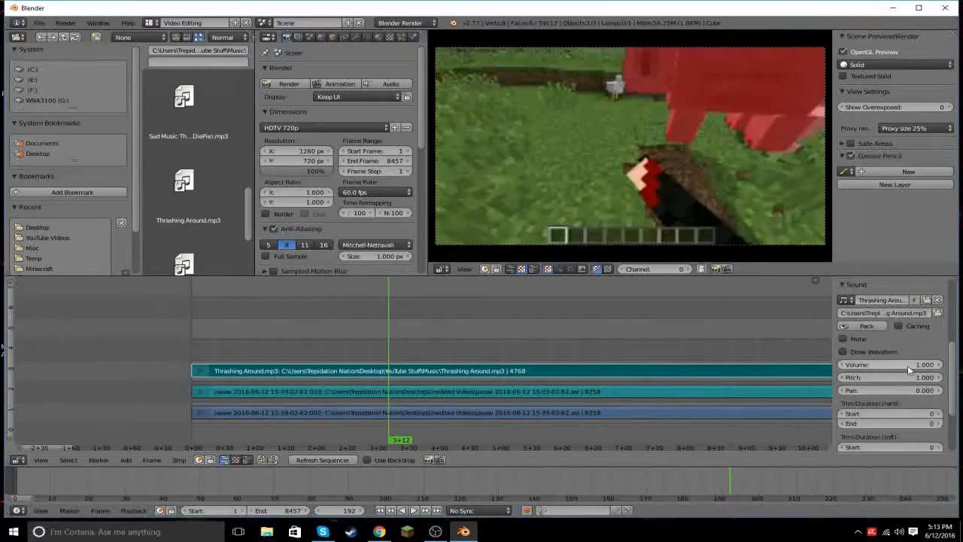
Try a volume of 0.2 on the music strip and settle on 0.1.
{"action": "left_click", "coordinate": [909, 367]}
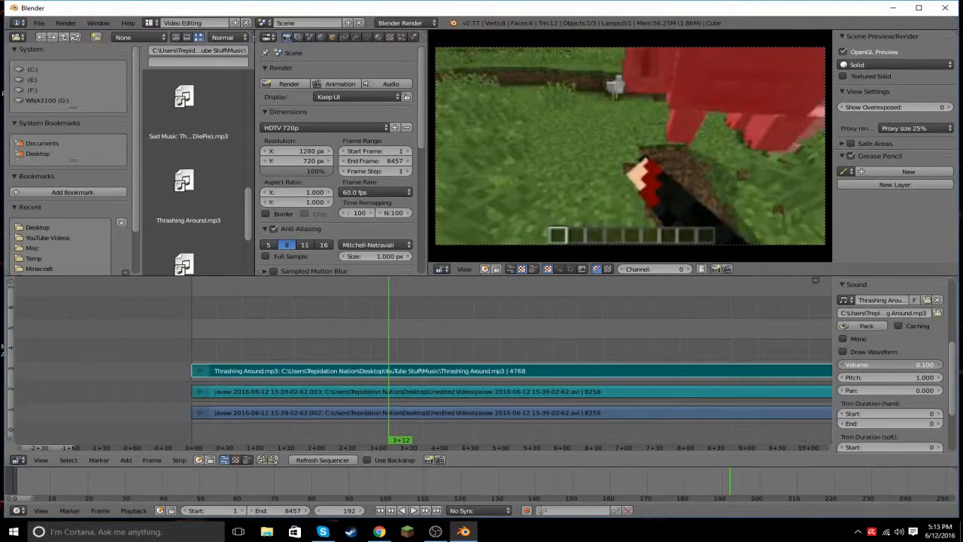
{"action": "left_click", "coordinate": [916, 365]}
{"action": "type", "text": "0.2"}
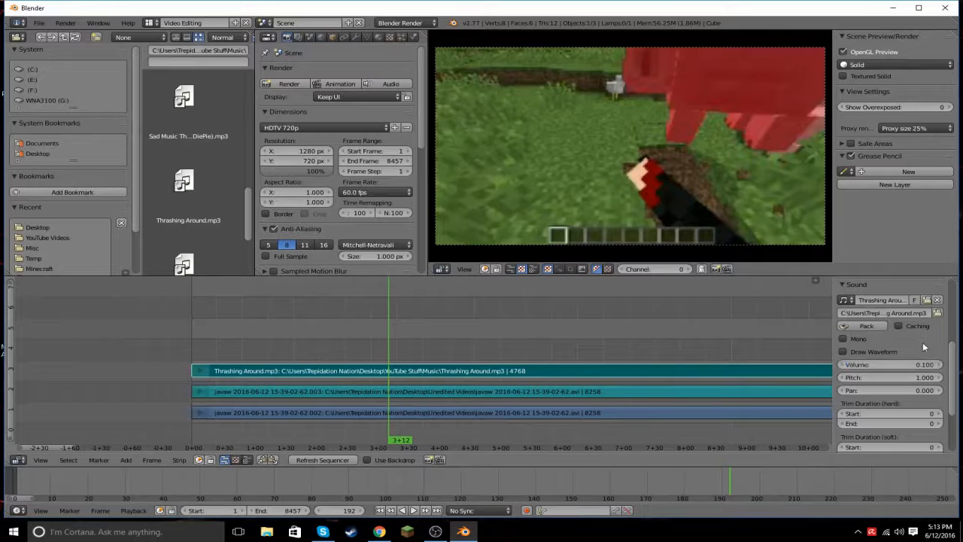
{"action": "key", "text": "Return"}
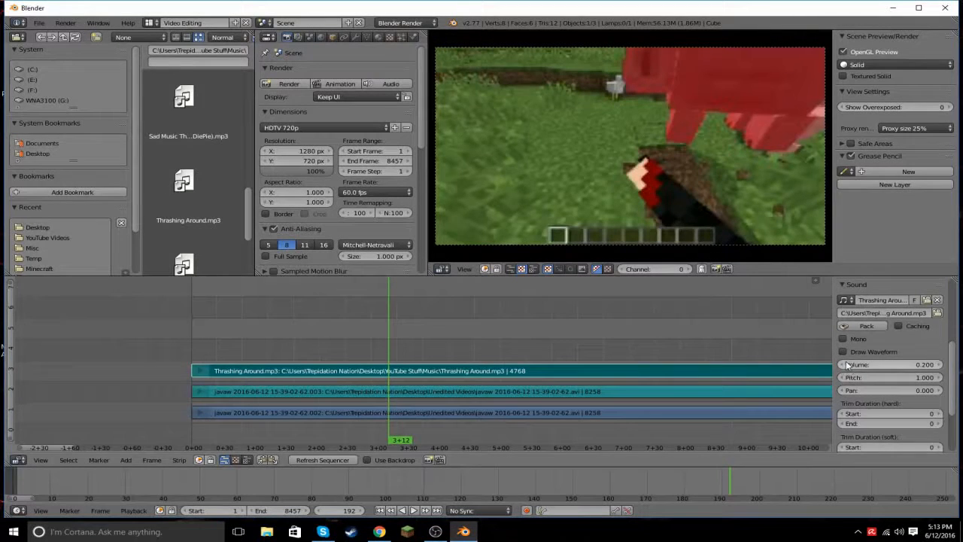
{"action": "left_click", "coordinate": [844, 366]}
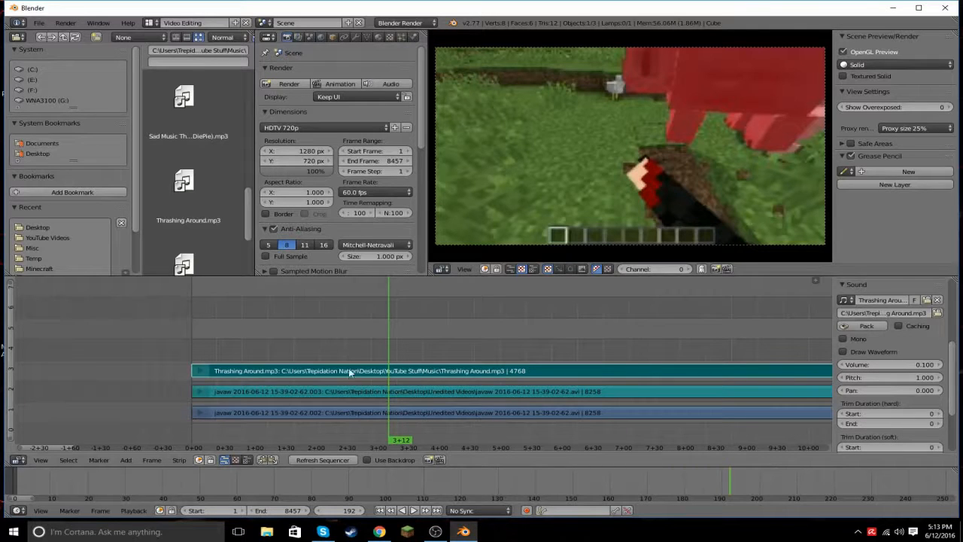
Play the sequence from frame 0 again to check the quieter music, stopping after a few seconds.
{"action": "left_click", "coordinate": [168, 351]}
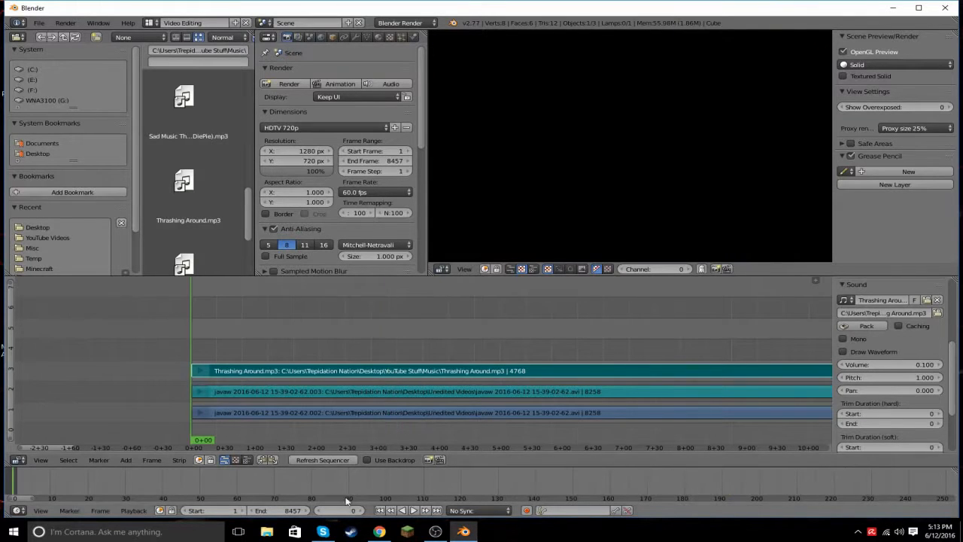
{"action": "left_click", "coordinate": [414, 511]}
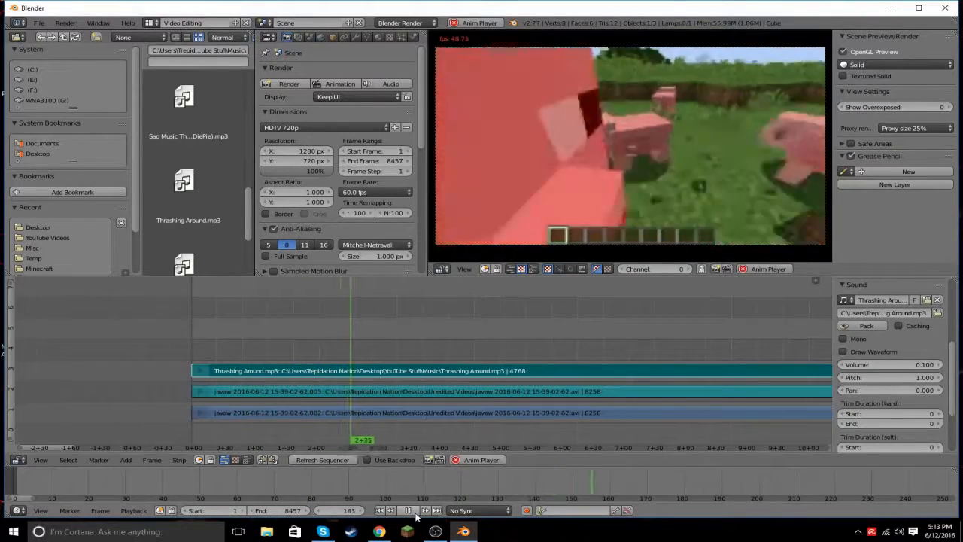
{"action": "left_click", "coordinate": [409, 511]}
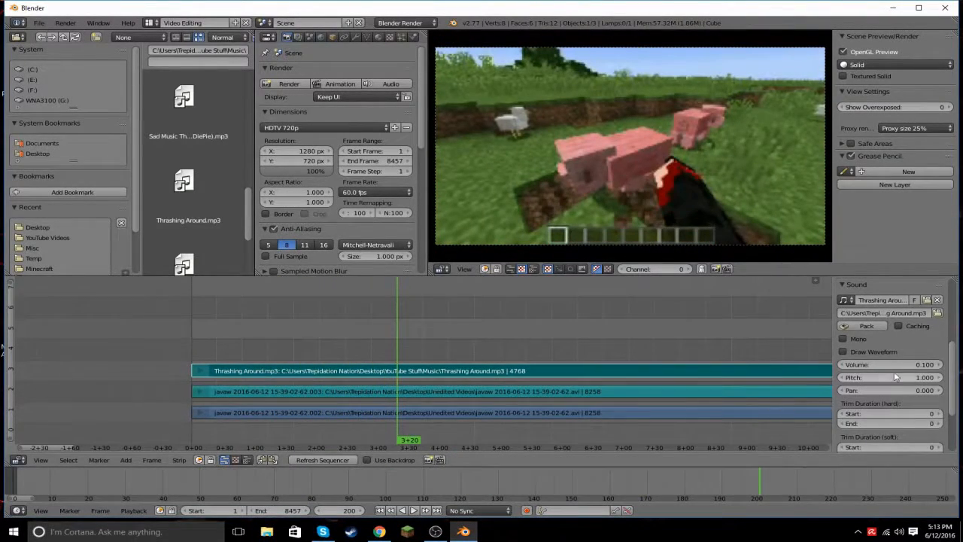
Set the music strip's volume to 0.4 and play the sequence from frame 0 to check it.
{"action": "left_click", "coordinate": [939, 365]}
{"action": "left_click", "coordinate": [190, 325]}
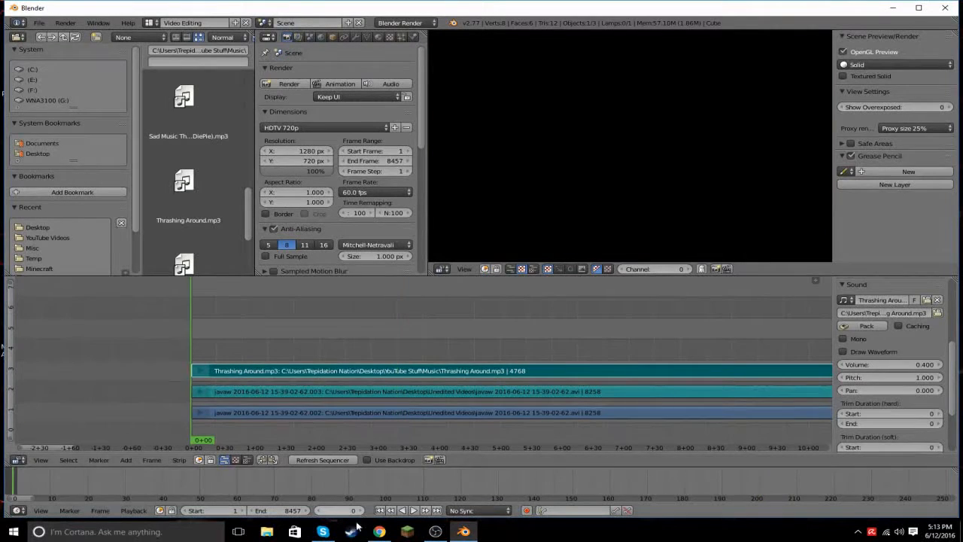
{"action": "left_click", "coordinate": [413, 511]}
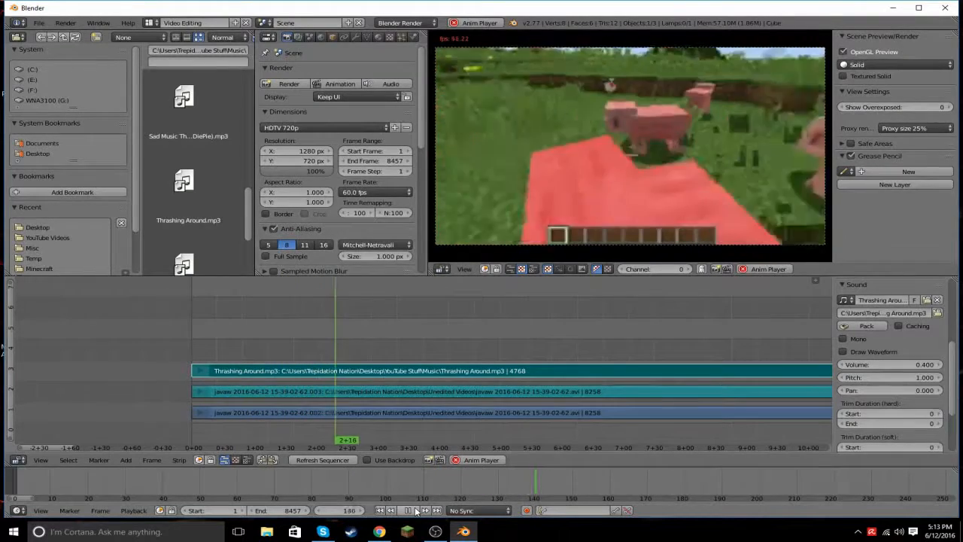
{"action": "left_click", "coordinate": [413, 511]}
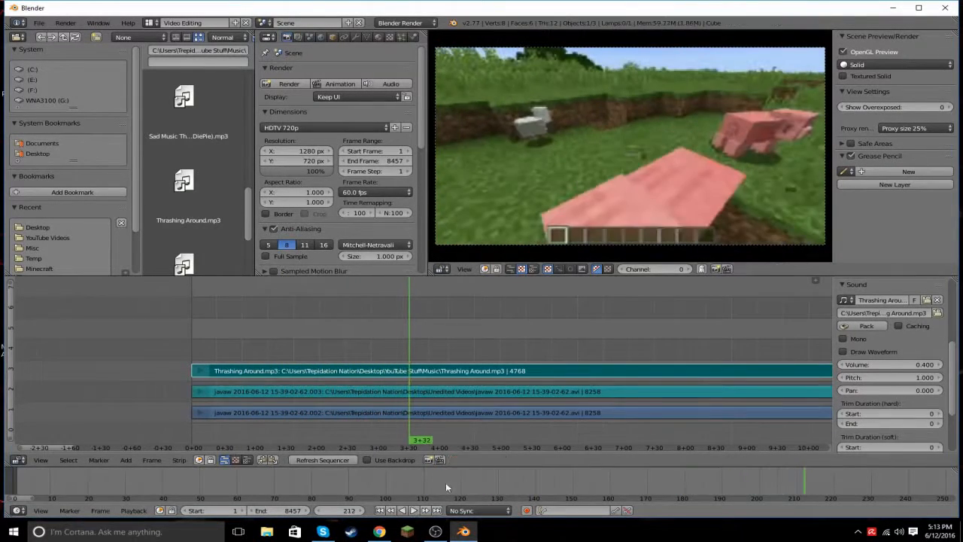
Move the playhead to frame 4769 at the music strip's end and add Thrashing Around.mp3 again there on channel 3.
{"action": "left_click_drag", "start_coordinate": [98, 447], "coordinate": [486, 434]}
{"action": "left_click_drag", "start_coordinate": [504, 354], "coordinate": [478, 358]}
{"action": "key", "text": "alt+a"}
{"action": "key", "text": "Escape"}
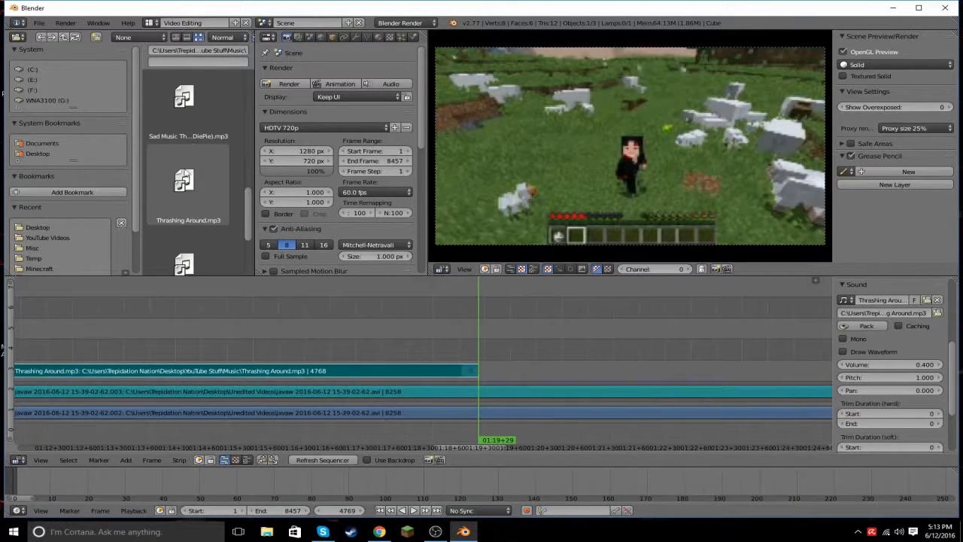
{"action": "left_click_drag", "start_coordinate": [183, 180], "coordinate": [554, 372]}
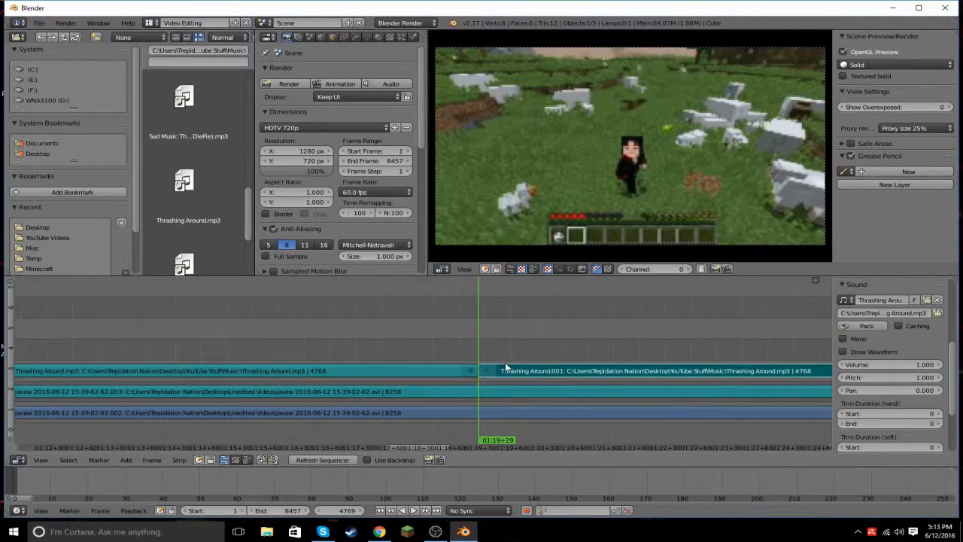
Move the playhead to frame 4753 and try playing across the join between the two music strips.
{"action": "scroll", "coordinate": [505, 366], "scroll_direction": "up", "scroll_amount": 1}
{"action": "left_click", "coordinate": [469, 357]}
{"action": "key", "text": "alt+a"}
Place the second music strip directly against the end of the first and play across the join from frame 4753.
{"action": "scroll", "coordinate": [522, 367], "scroll_direction": "up", "scroll_amount": 7}
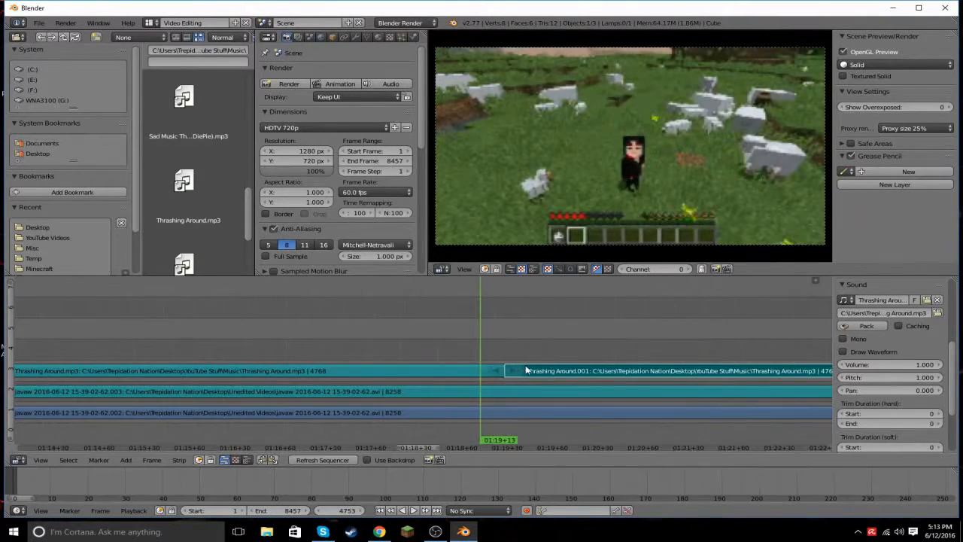
{"action": "key", "text": "g"}
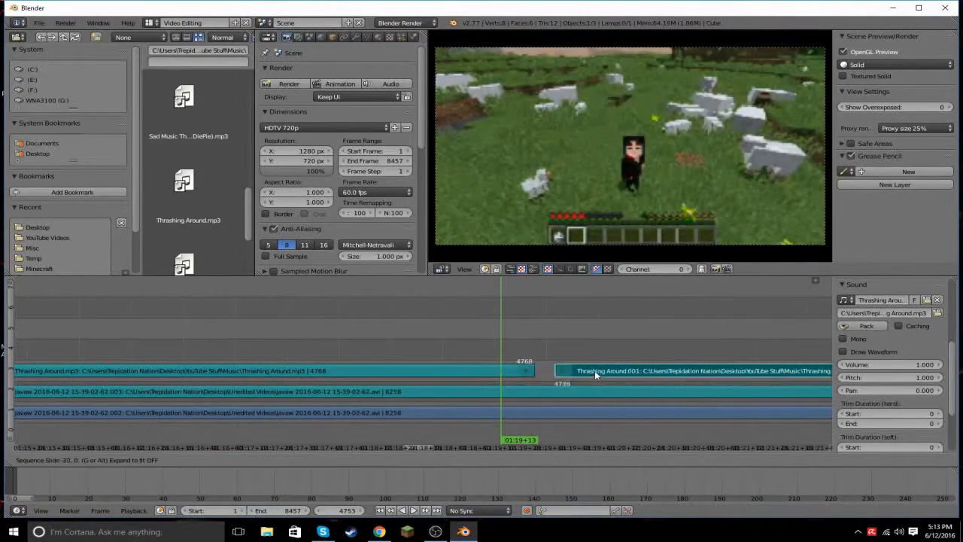
{"action": "left_click", "coordinate": [599, 374]}
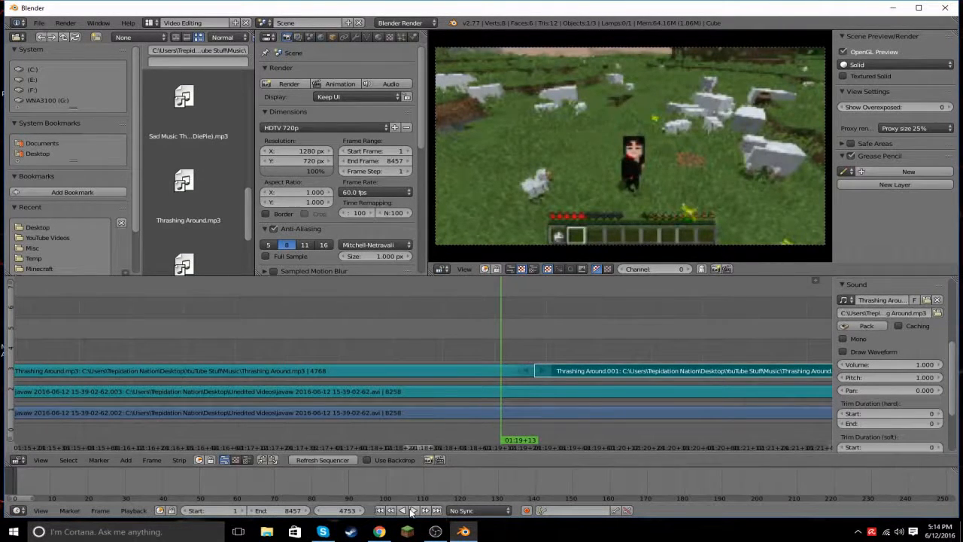
{"action": "left_click", "coordinate": [413, 510]}
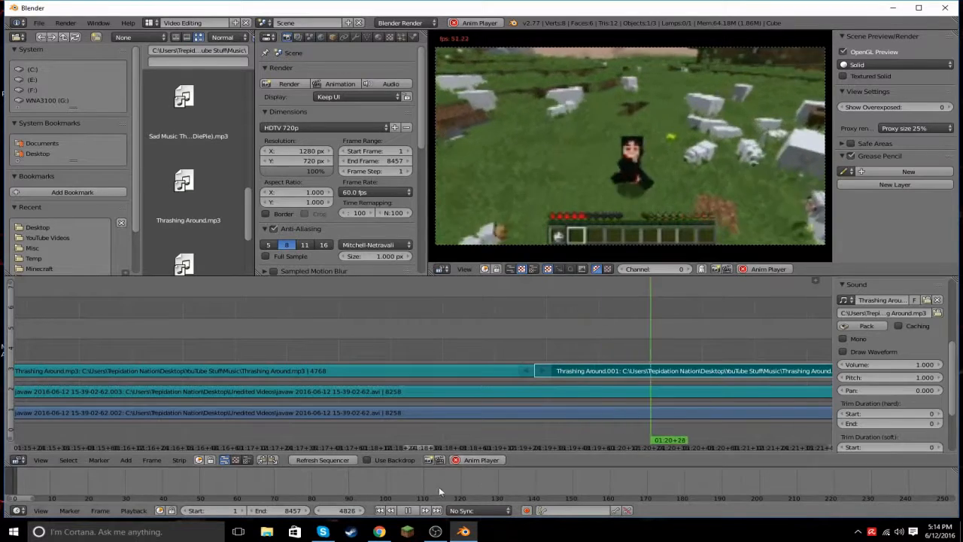
{"action": "key", "text": "alt+a"}
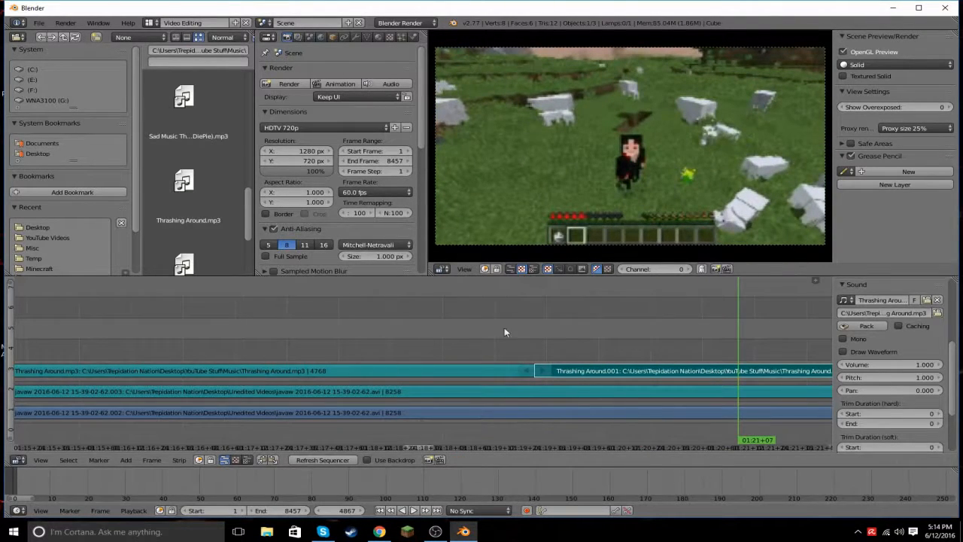
Cut the first music strip at frame 4718 and the second music strip at frame 4788.
{"action": "mouse_move", "coordinate": [435, 331]}
{"action": "left_mouse_down"}
{"action": "mouse_move", "coordinate": [328, 313]}
{"action": "mouse_move", "coordinate": [397, 331]}
{"action": "mouse_move", "coordinate": [311, 336]}
{"action": "mouse_move", "coordinate": [305, 347]}
{"action": "mouse_move", "coordinate": [318, 331]}
{"action": "mouse_move", "coordinate": [595, 336]}
{"action": "mouse_move", "coordinate": [429, 341]}
{"action": "left_mouse_up"}
{"action": "right_click", "coordinate": [337, 371]}
{"action": "key", "text": "k"}
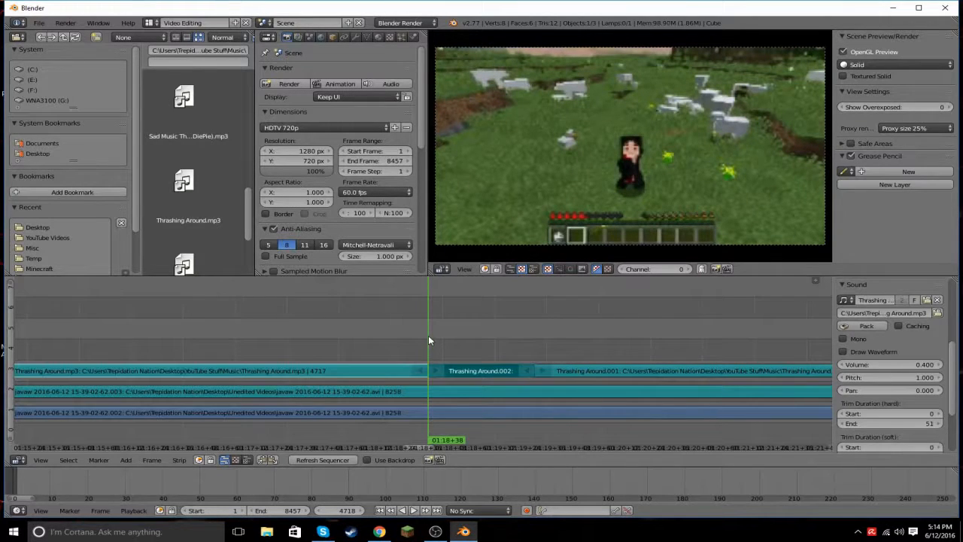
{"action": "left_click_drag", "start_coordinate": [570, 341], "coordinate": [573, 343]}
{"action": "right_click", "coordinate": [565, 372]}
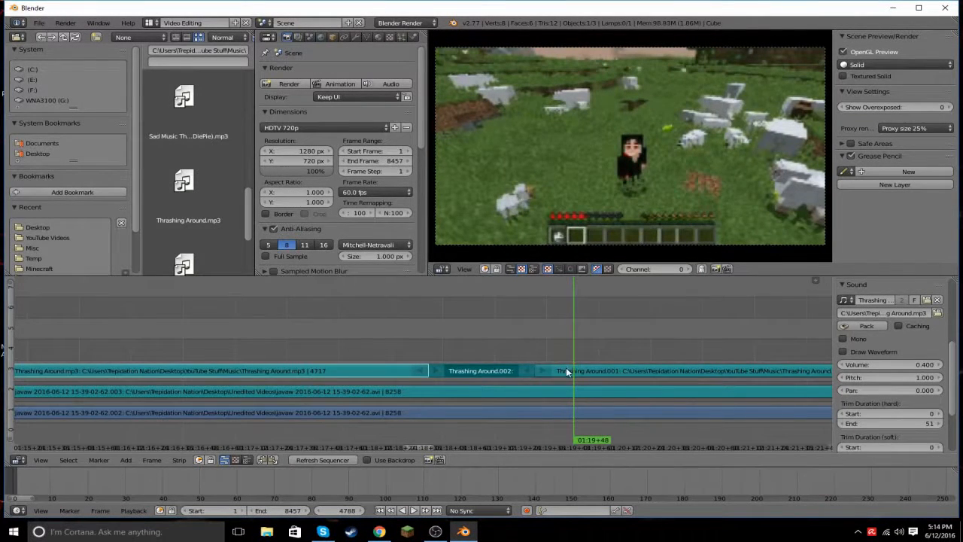
{"action": "key", "text": "k"}
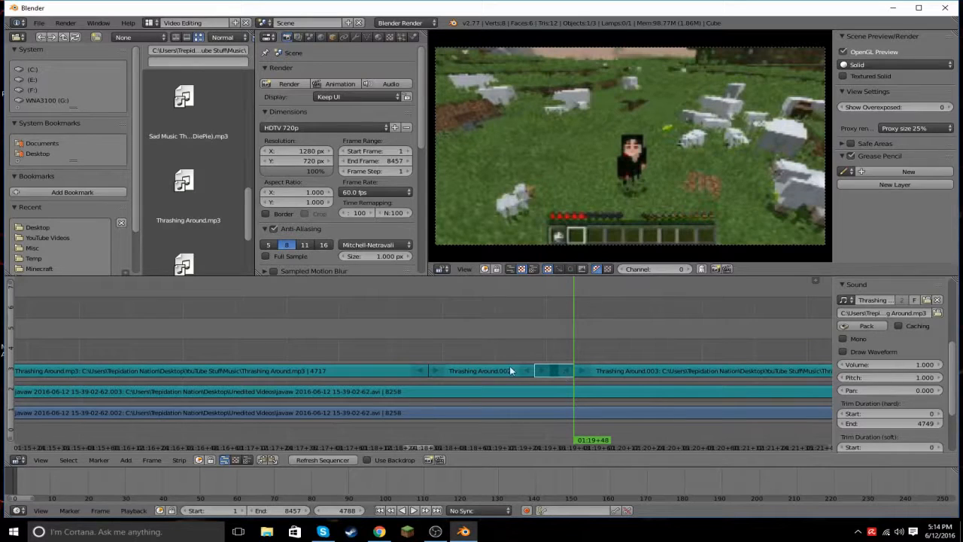
Delete the two short music pieces between the cuts and slide the remaining music strip against the first one's end.
{"action": "right_click", "coordinate": [494, 370]}
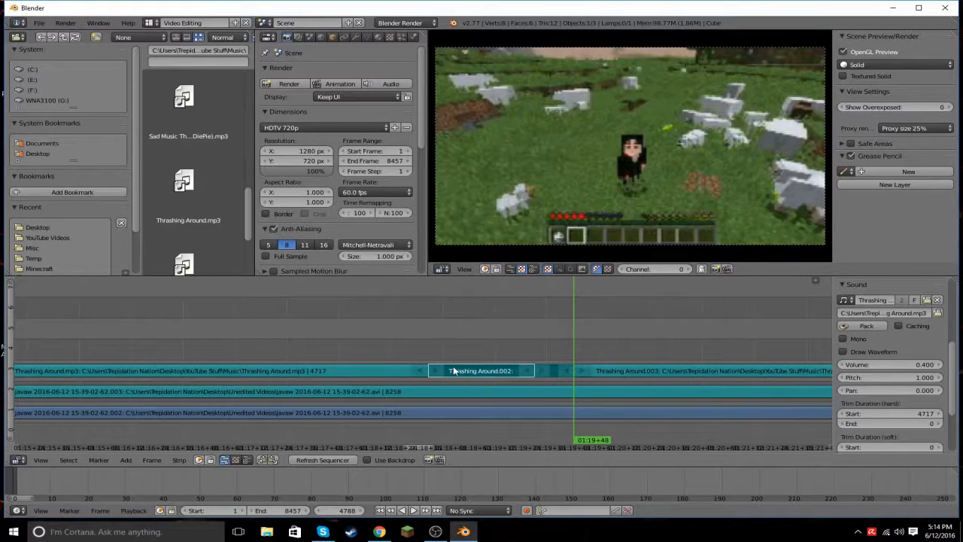
{"action": "key", "text": "x"}
{"action": "left_click", "coordinate": [531, 387]}
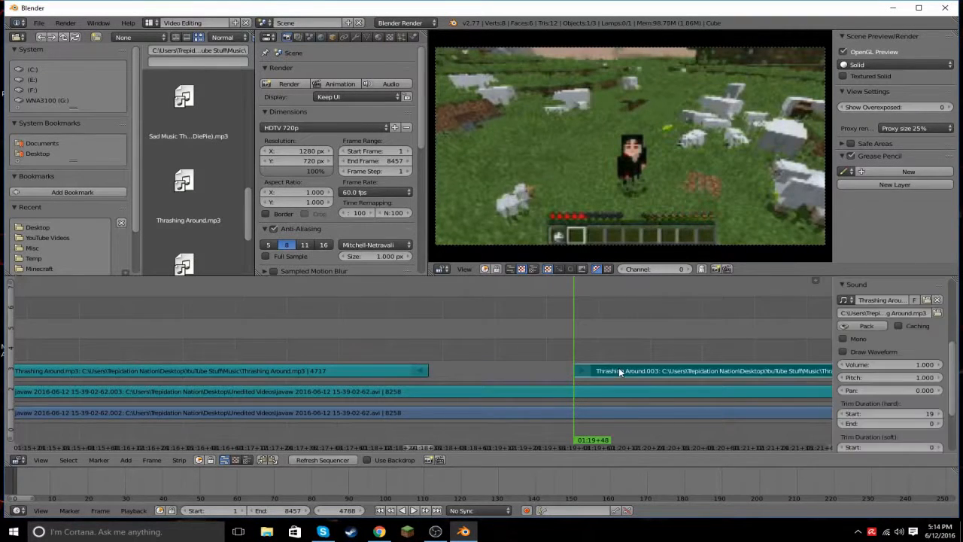
{"action": "key", "text": "g"}
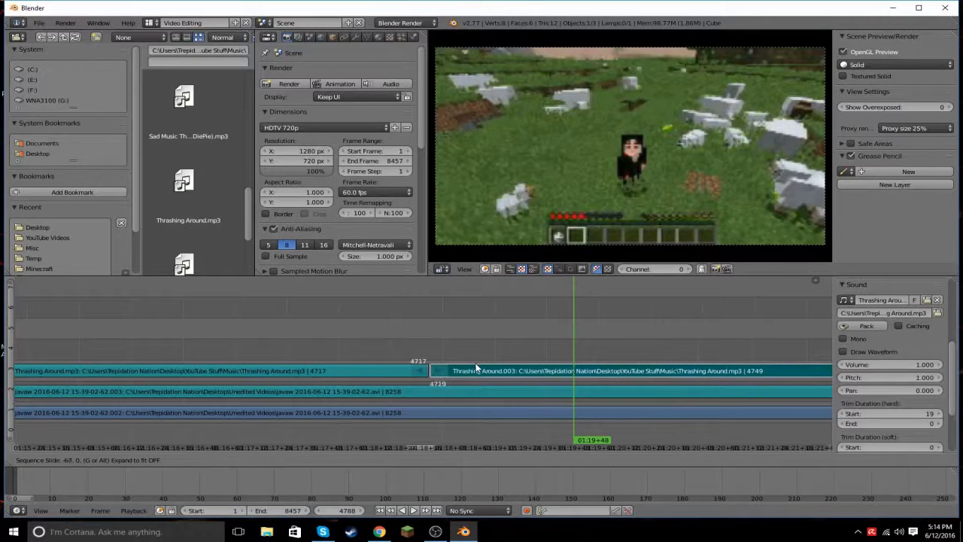
{"action": "left_click", "coordinate": [474, 363]}
{"action": "left_click", "coordinate": [407, 330]}
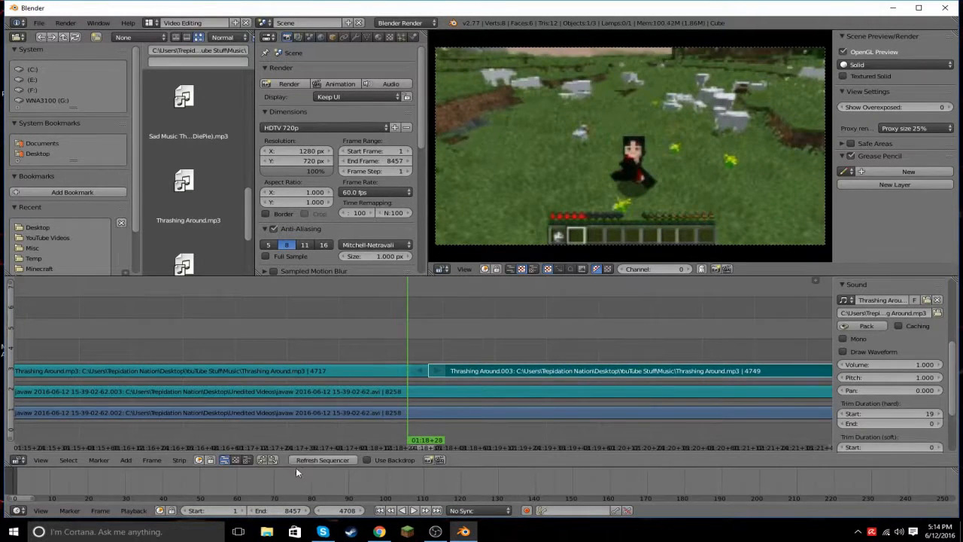
Cut the second music strip at frame 8259, where the video strips end, and delete the excess music.
{"action": "scroll", "coordinate": [488, 404], "scroll_direction": "up", "scroll_amount": 13}
{"action": "scroll", "coordinate": [489, 373], "scroll_direction": "down", "scroll_amount": 17}
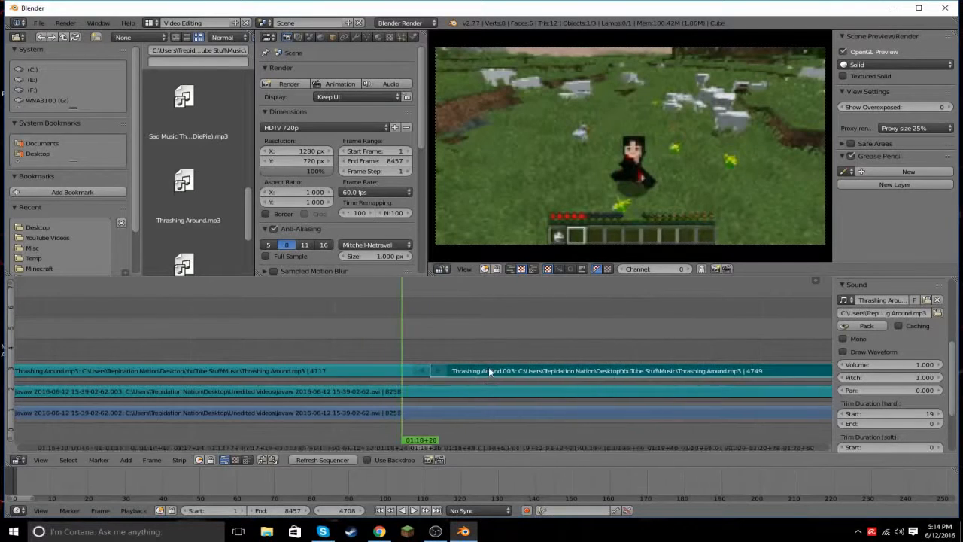
{"action": "scroll", "coordinate": [488, 379], "scroll_direction": "down", "scroll_amount": 2}
{"action": "left_click_drag", "start_coordinate": [424, 446], "coordinate": [700, 459]}
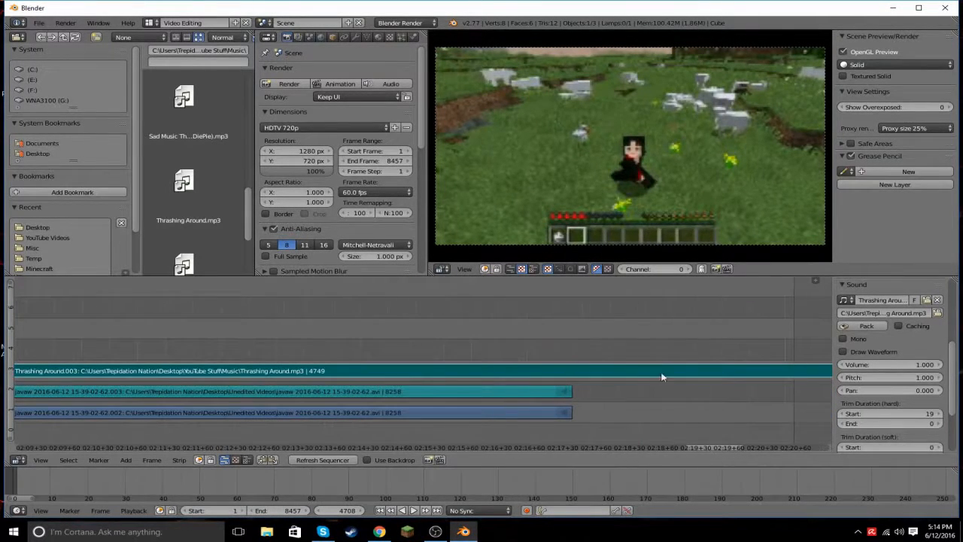
{"action": "left_click_drag", "start_coordinate": [572, 359], "coordinate": [571, 361]}
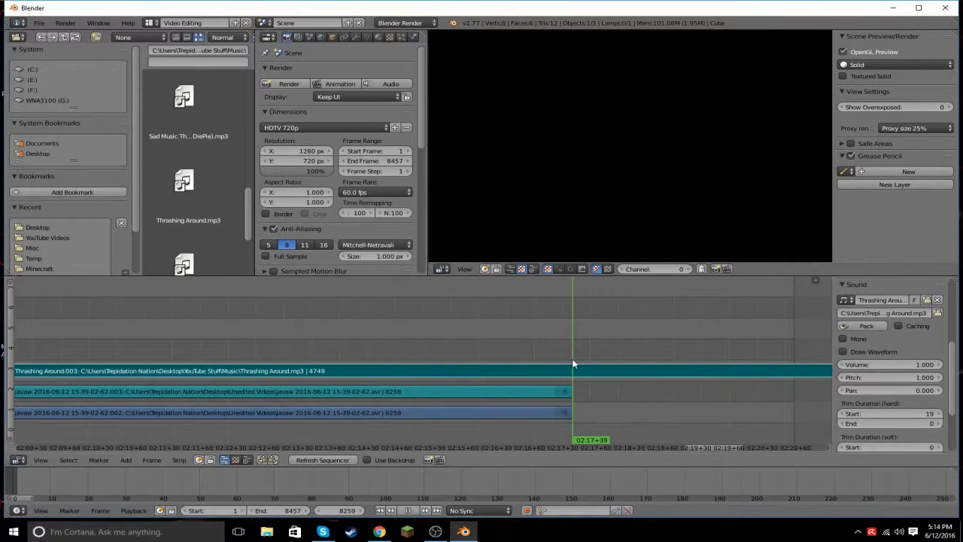
{"action": "key", "text": "shift+k"}
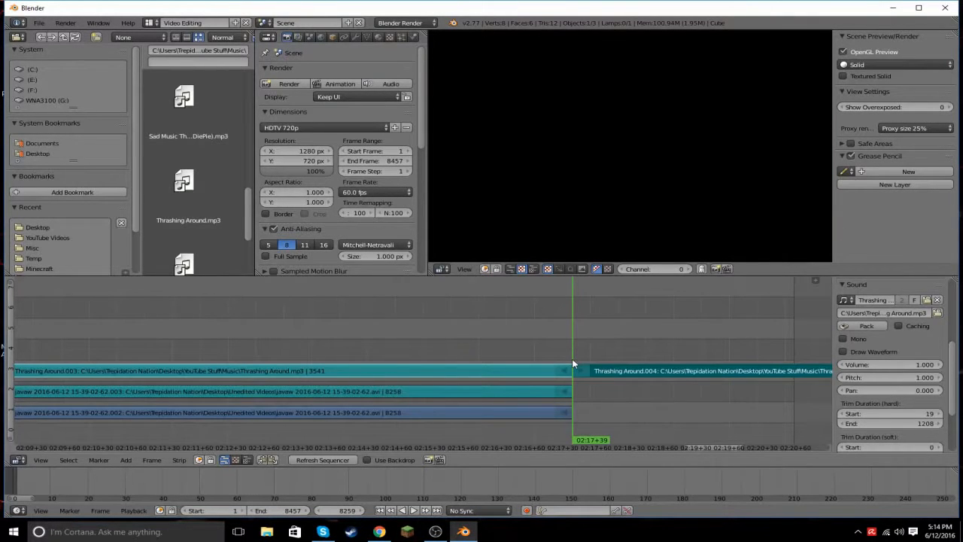
{"action": "key", "text": "x"}
{"action": "left_click", "coordinate": [564, 359]}
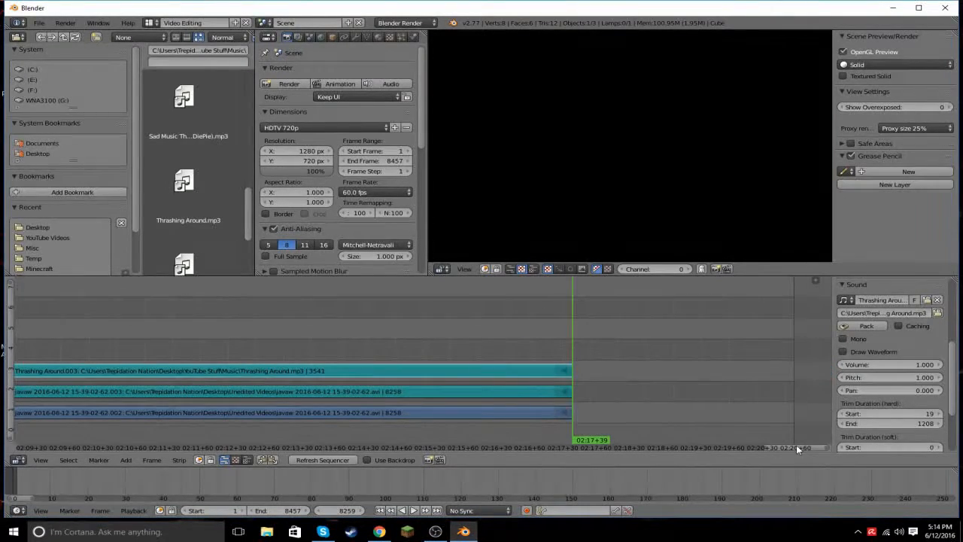
Set the scene's end frame to 8259.
{"action": "left_click_drag", "start_coordinate": [796, 446], "coordinate": [794, 453]}
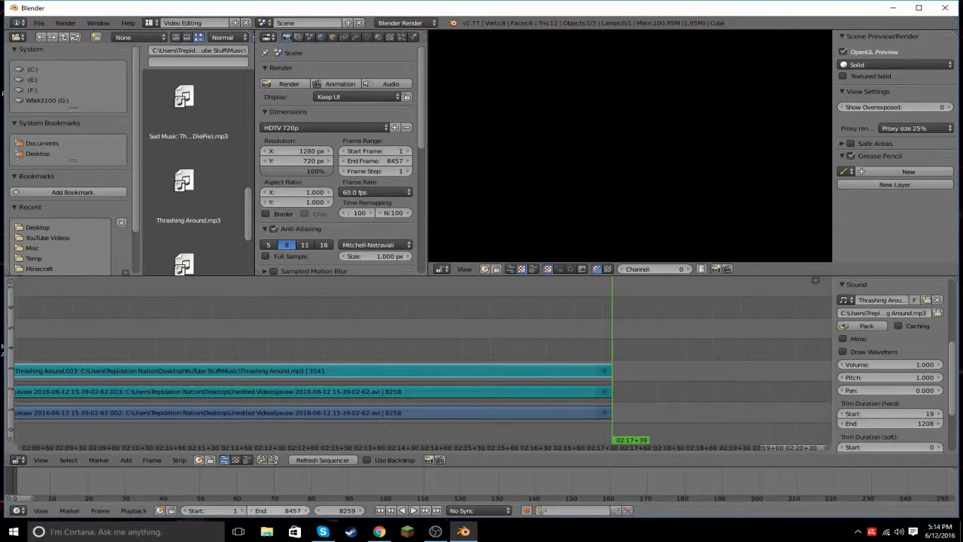
{"action": "left_click", "coordinate": [289, 511]}
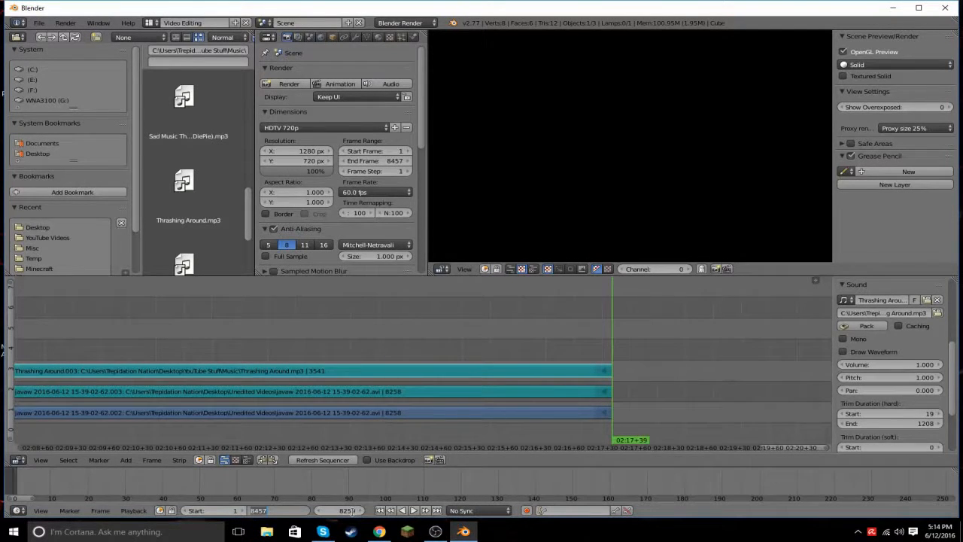
{"action": "key", "text": "BackSpace"}
{"action": "key", "text": "Return"}
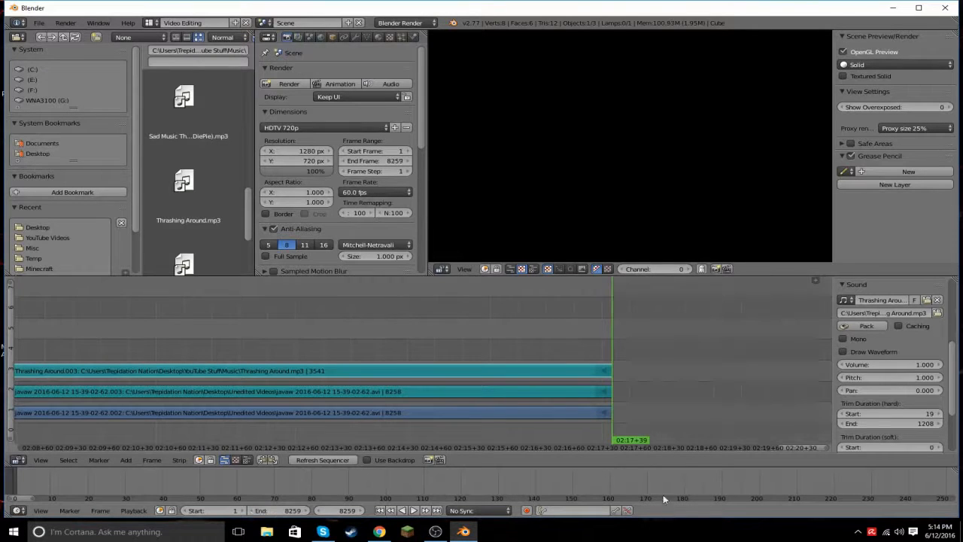
Return the playhead to frame 0 and play the opening of the edited sequence for about a second.
{"action": "left_click_drag", "start_coordinate": [781, 445], "coordinate": [36, 466]}
{"action": "left_click", "coordinate": [200, 403]}
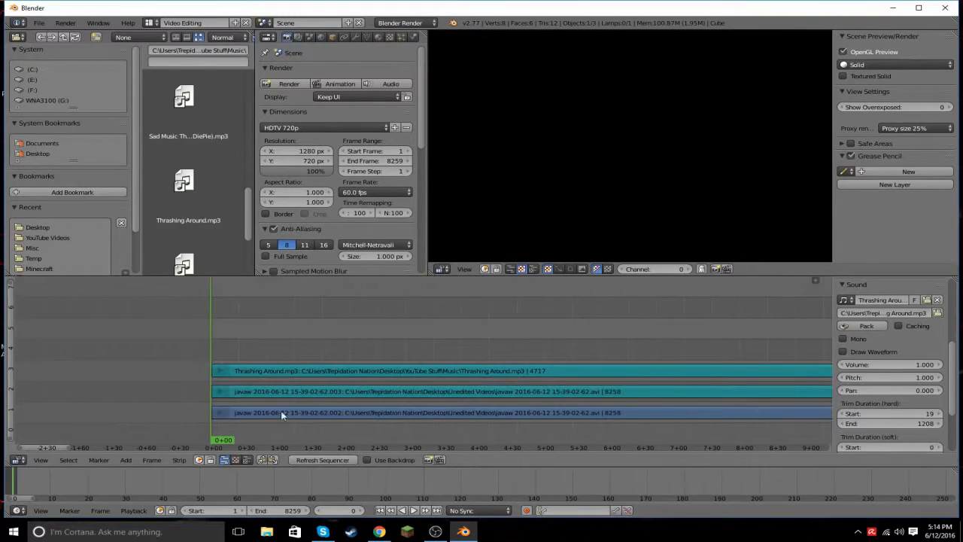
{"action": "left_click", "coordinate": [416, 511]}
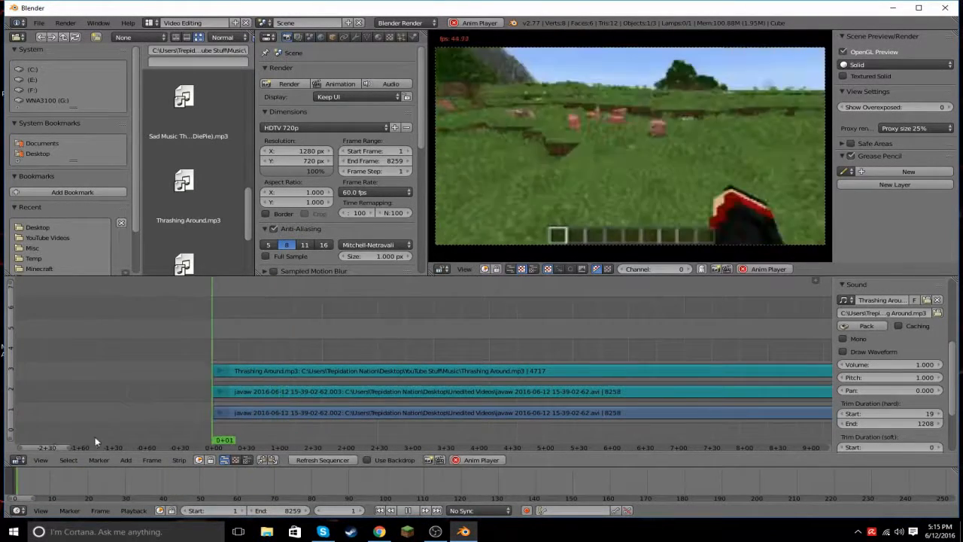
{"action": "left_click", "coordinate": [410, 511]}
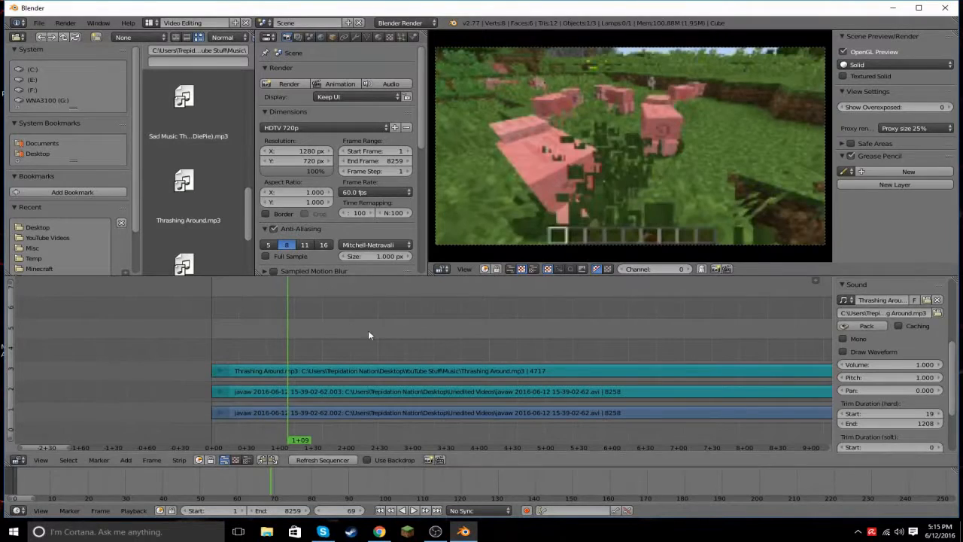
Move the playhead to frame 275 and add the channel banner PNG from the Desktop folder there on channel 4.
{"action": "left_click_drag", "start_coordinate": [369, 332], "coordinate": [518, 334]}
{"action": "scroll", "coordinate": [697, 83], "scroll_direction": "up", "scroll_amount": 4}
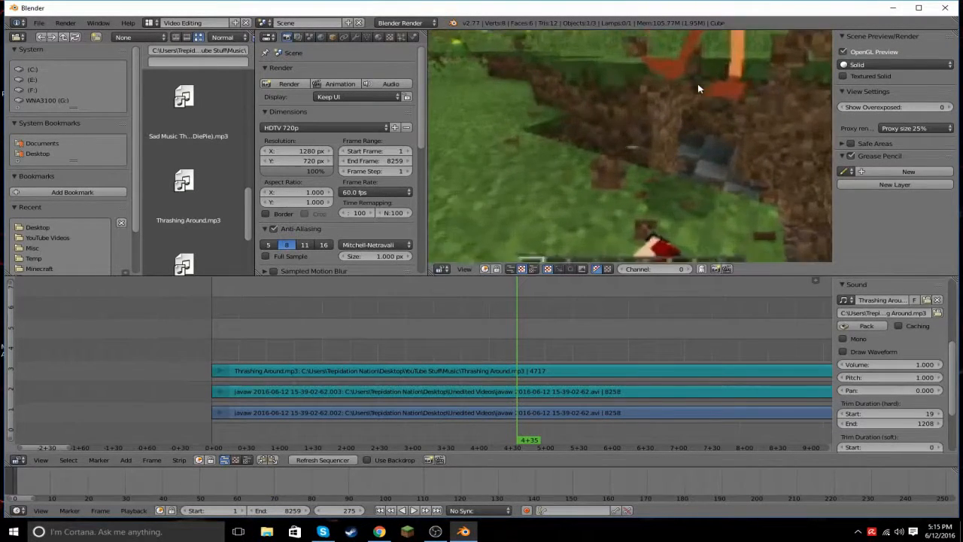
{"action": "scroll", "coordinate": [701, 77], "scroll_direction": "down", "scroll_amount": 4}
{"action": "scroll", "coordinate": [700, 77], "scroll_direction": "up", "scroll_amount": 1}
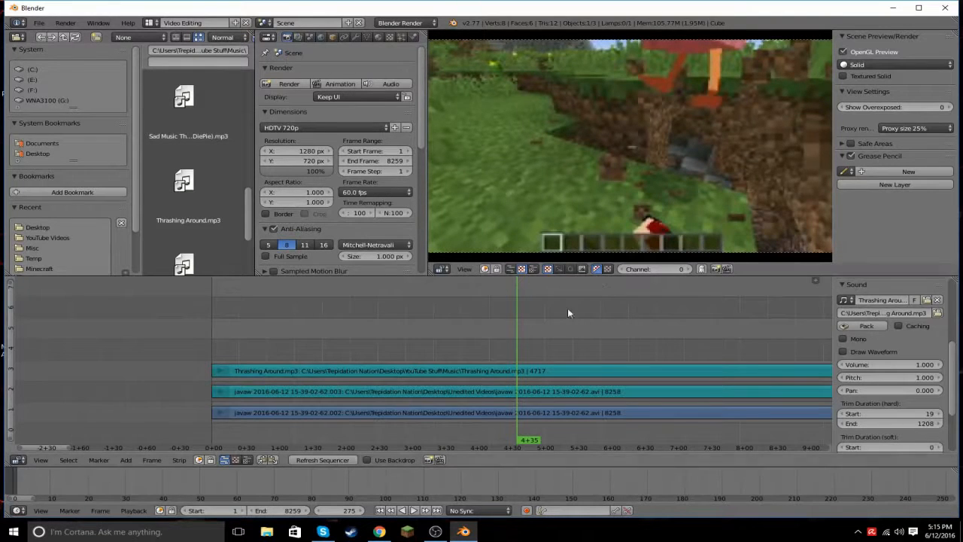
{"action": "scroll", "coordinate": [173, 164], "scroll_direction": "up", "scroll_amount": 5}
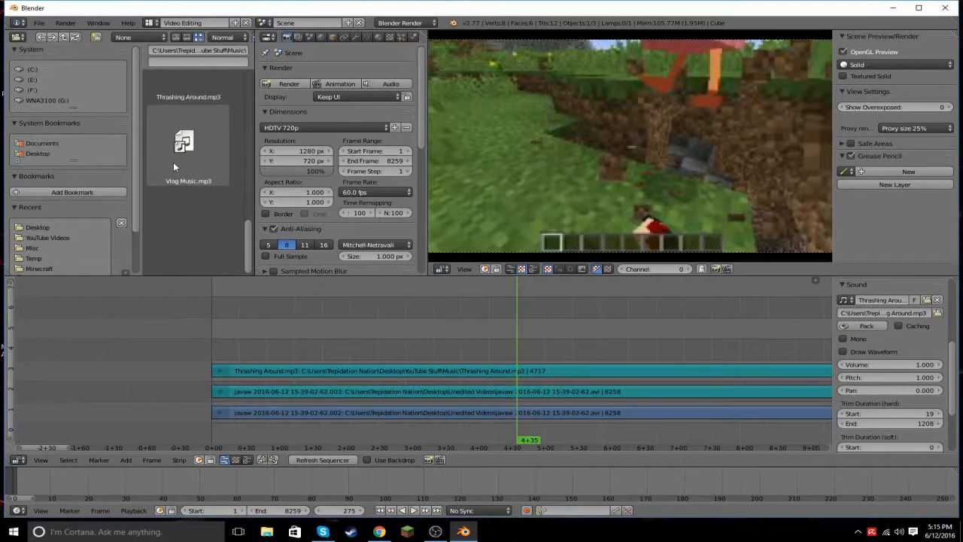
{"action": "left_click", "coordinate": [42, 153]}
{"action": "scroll", "coordinate": [208, 142], "scroll_direction": "down", "scroll_amount": 3}
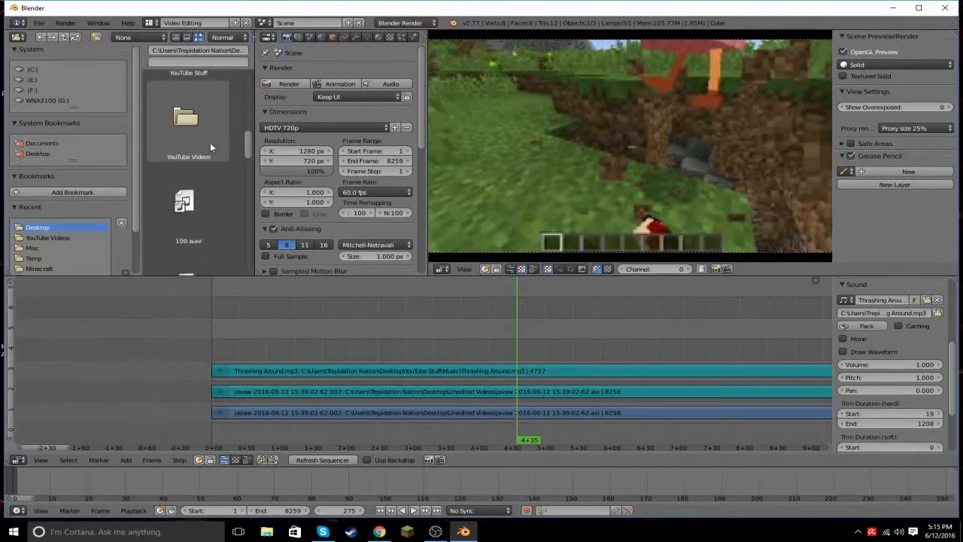
{"action": "scroll", "coordinate": [210, 142], "scroll_direction": "down", "scroll_amount": 10}
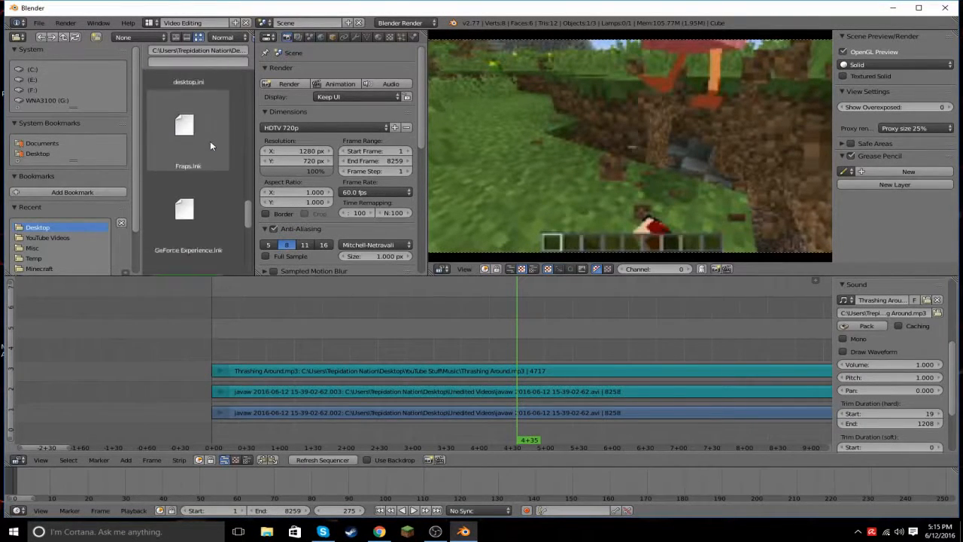
{"action": "scroll", "coordinate": [210, 140], "scroll_direction": "down", "scroll_amount": 6}
{"action": "scroll", "coordinate": [209, 139], "scroll_direction": "up", "scroll_amount": 4}
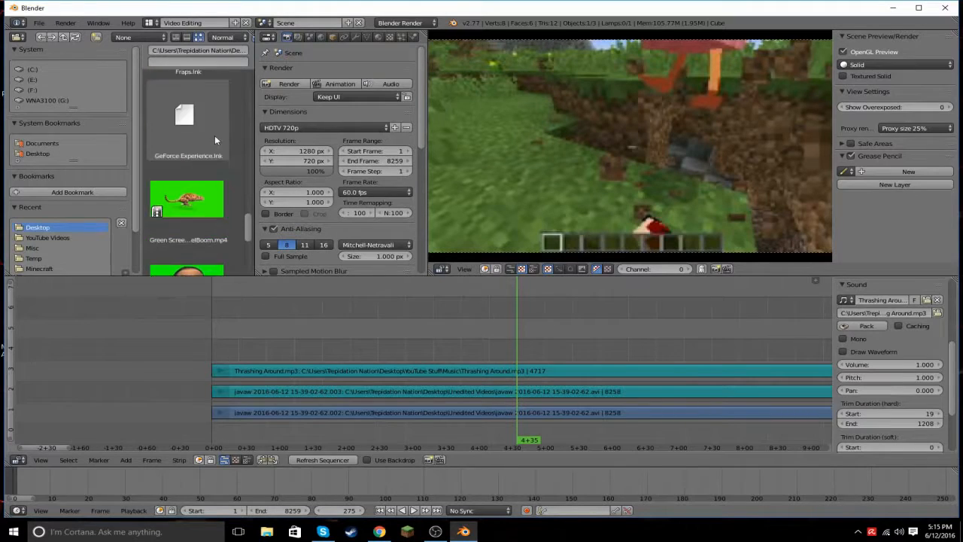
{"action": "scroll", "coordinate": [214, 135], "scroll_direction": "up", "scroll_amount": 5}
{"action": "left_click_drag", "start_coordinate": [190, 142], "coordinate": [568, 343]}
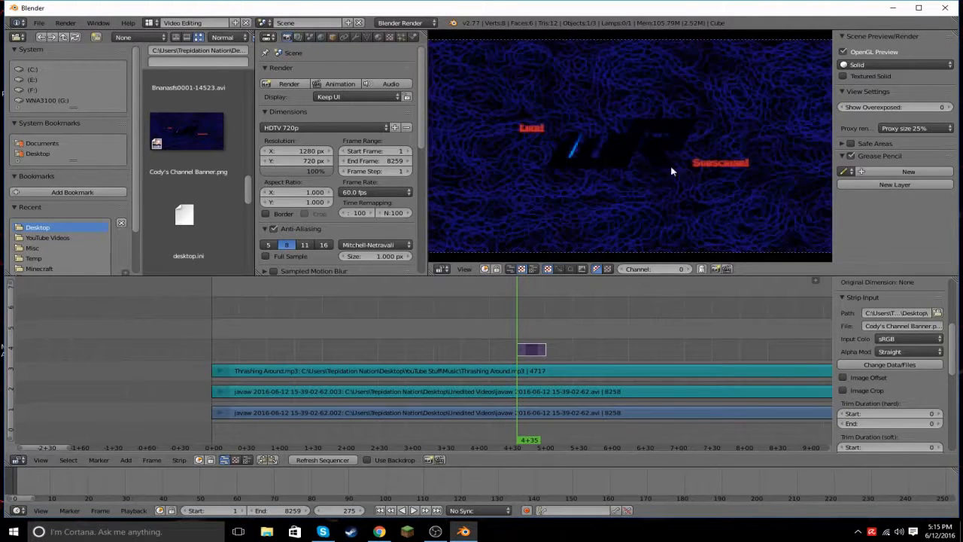
Extend the end of the channel banner strip on channel 4 to frame 349.
{"action": "scroll", "coordinate": [671, 136], "scroll_direction": "up", "scroll_amount": 2}
{"action": "scroll", "coordinate": [671, 135], "scroll_direction": "down", "scroll_amount": 4}
{"action": "scroll", "coordinate": [672, 138], "scroll_direction": "up", "scroll_amount": 1}
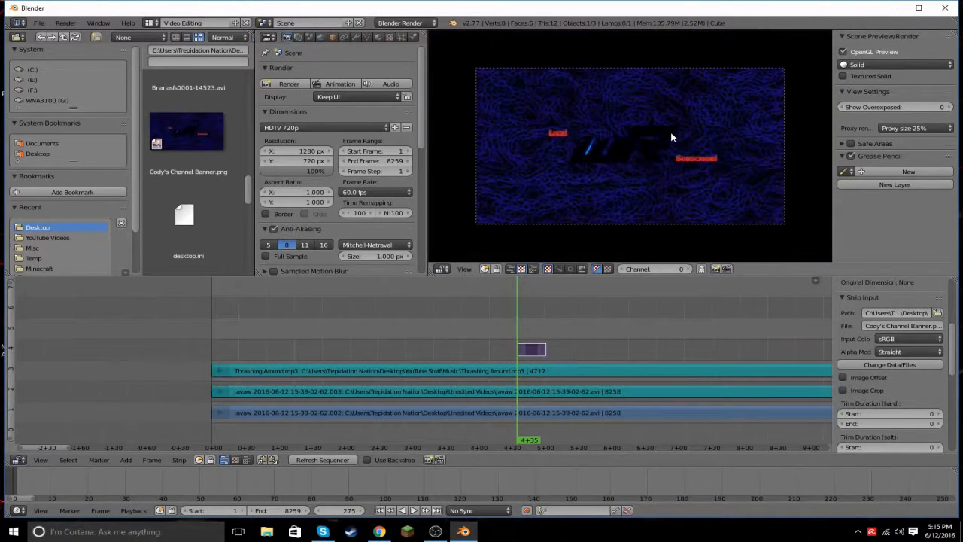
{"action": "scroll", "coordinate": [672, 138], "scroll_direction": "up", "scroll_amount": 1}
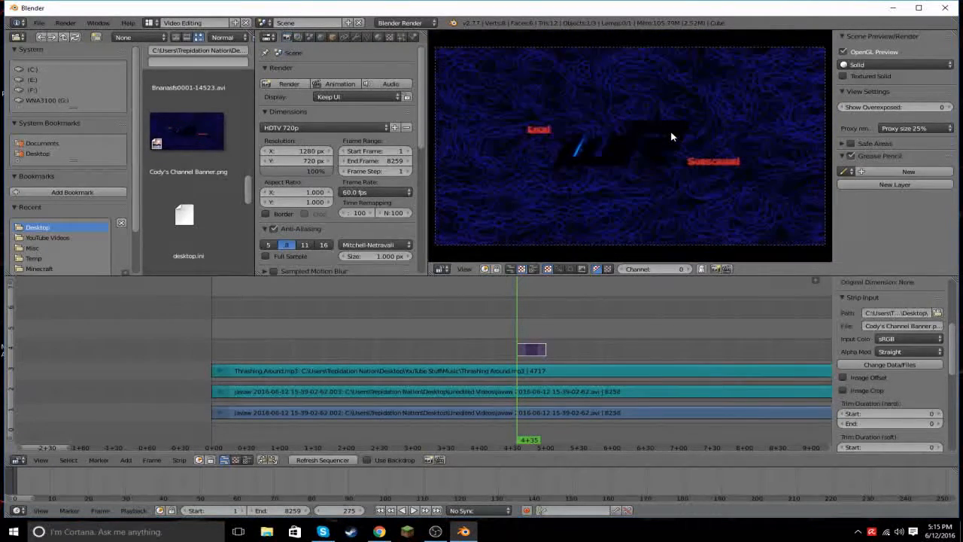
{"action": "left_click", "coordinate": [543, 350]}
{"action": "key", "text": "g"}
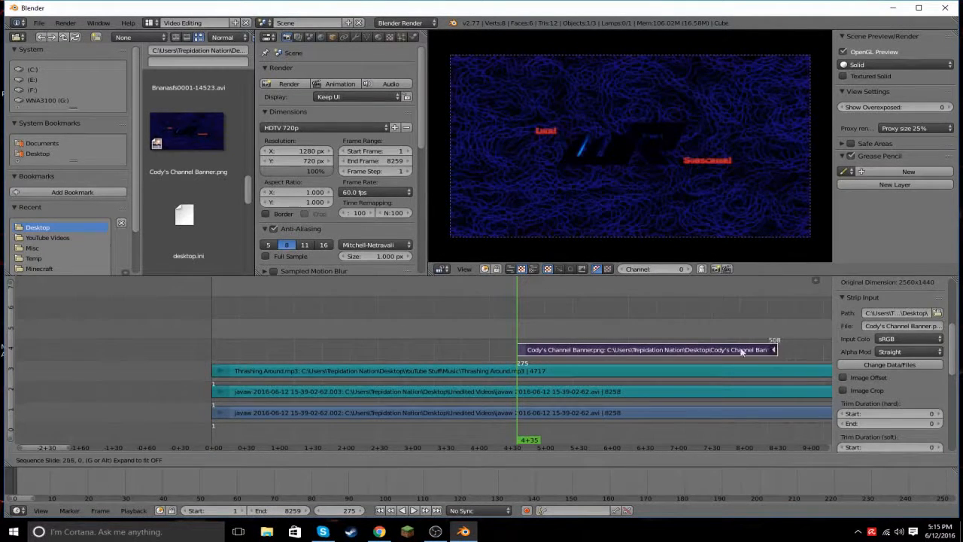
{"action": "left_click", "coordinate": [728, 348]}
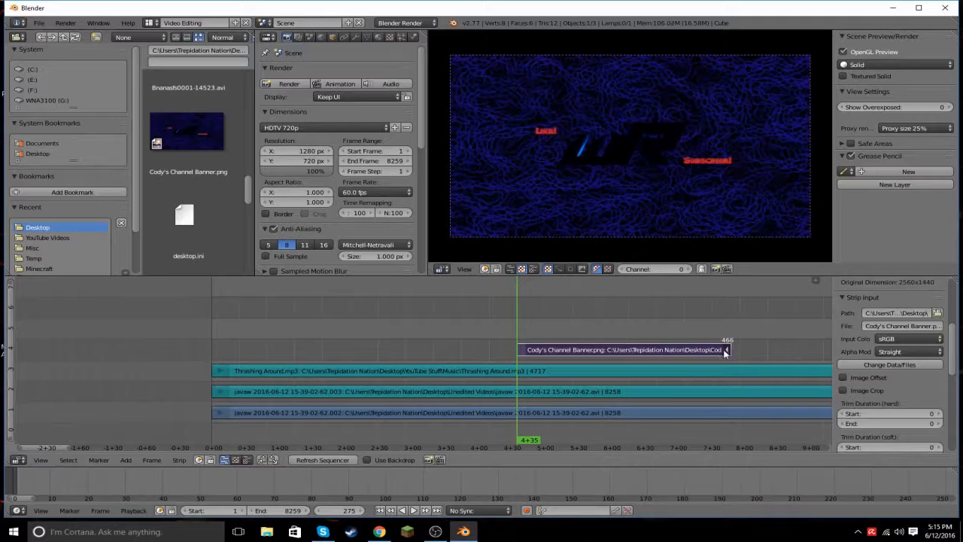
{"action": "key", "text": "g"}
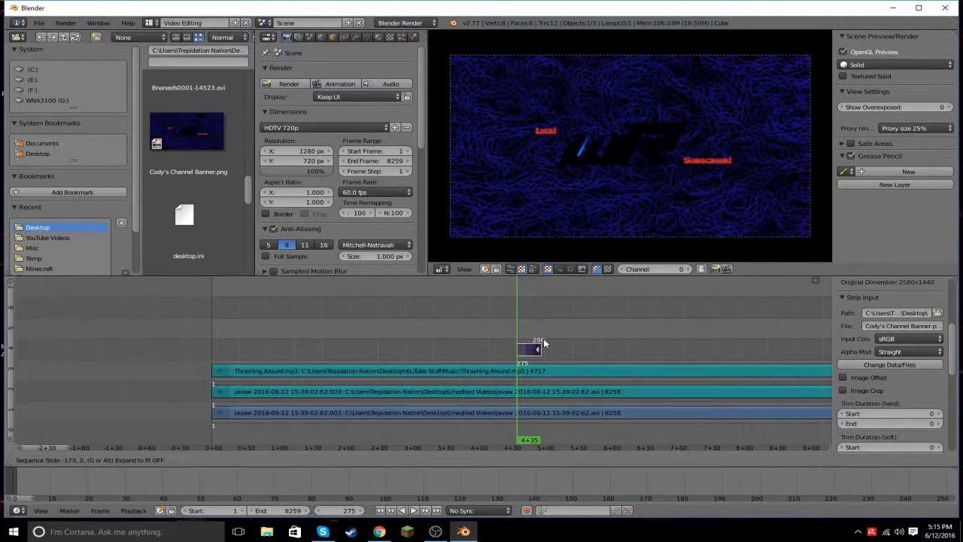
{"action": "left_click", "coordinate": [598, 341]}
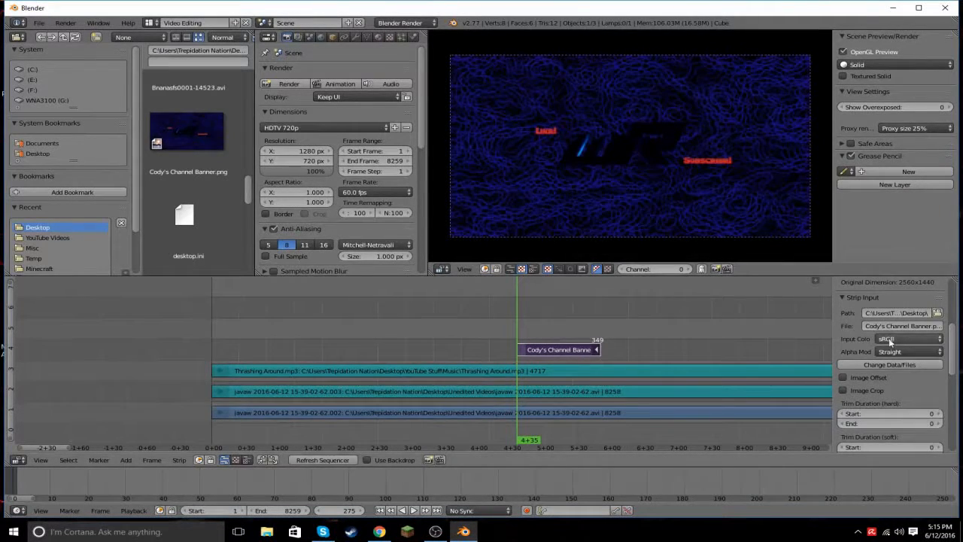
Move the playhead to frame 309, inside the channel banner strip.
{"action": "scroll", "coordinate": [911, 324], "scroll_direction": "up", "scroll_amount": 5}
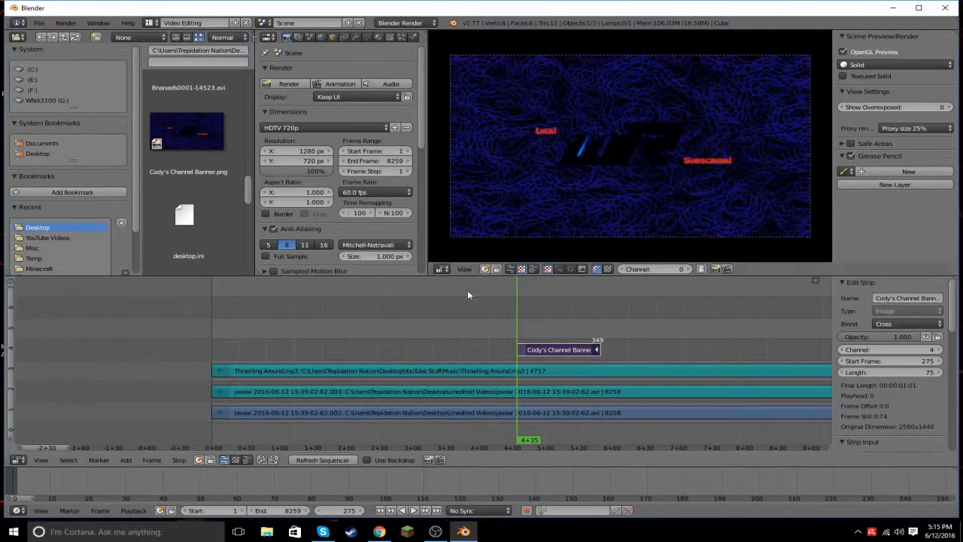
{"action": "left_click_drag", "start_coordinate": [468, 294], "coordinate": [517, 373]}
{"action": "left_click", "coordinate": [901, 324]}
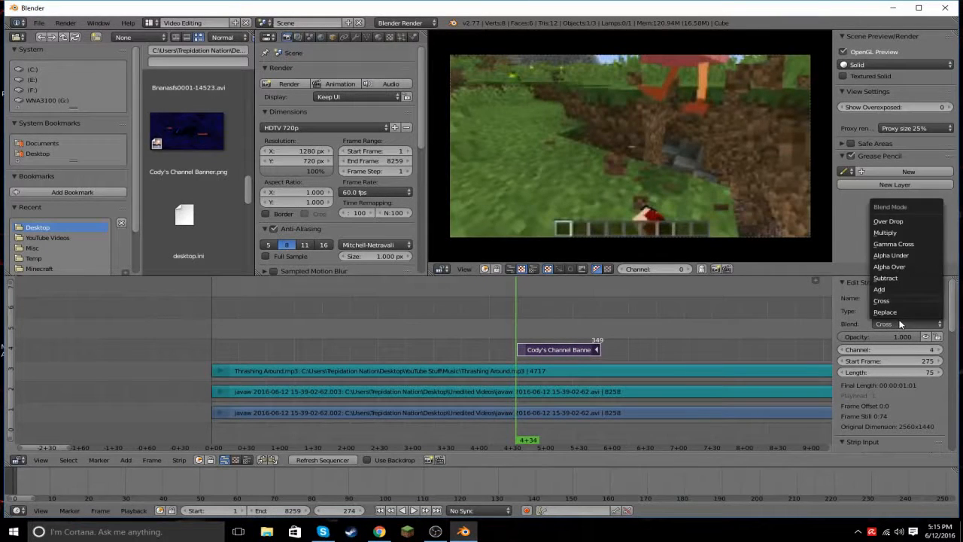
{"action": "left_click", "coordinate": [556, 308]}
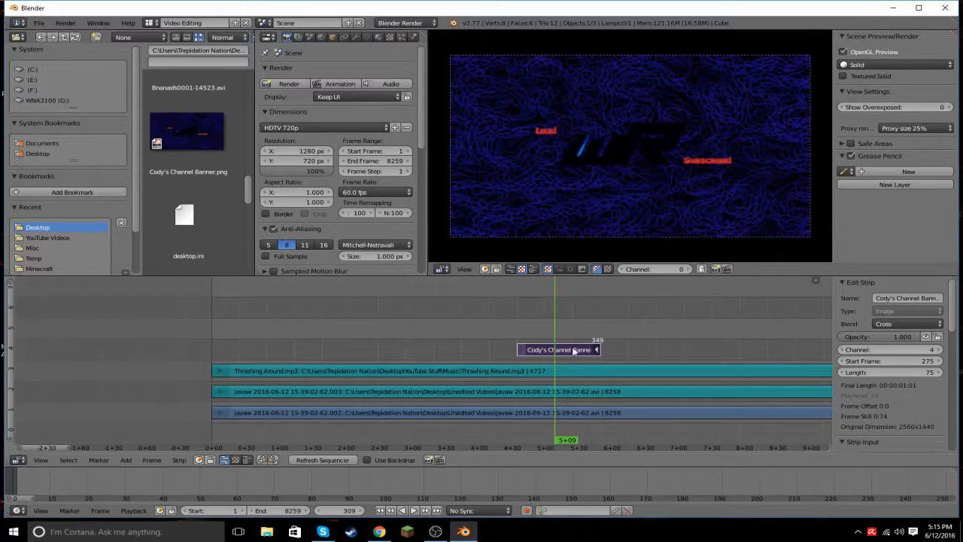
Try the Over Drop, Multiply, Gamma Cross, Alpha Under and Alpha Over blend modes on the banner strip.
{"action": "left_click", "coordinate": [890, 324]}
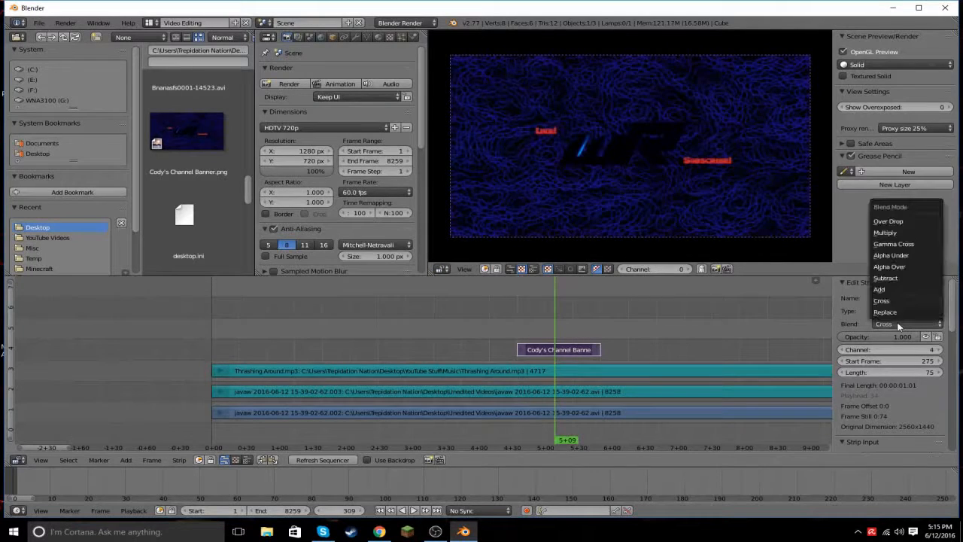
{"action": "left_click", "coordinate": [915, 221]}
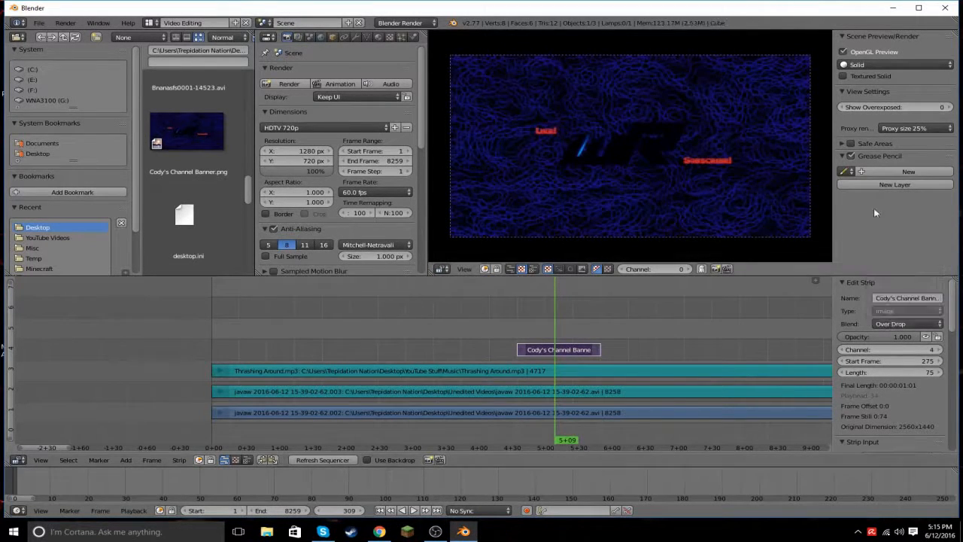
{"action": "left_click", "coordinate": [914, 327]}
{"action": "left_click", "coordinate": [908, 234]}
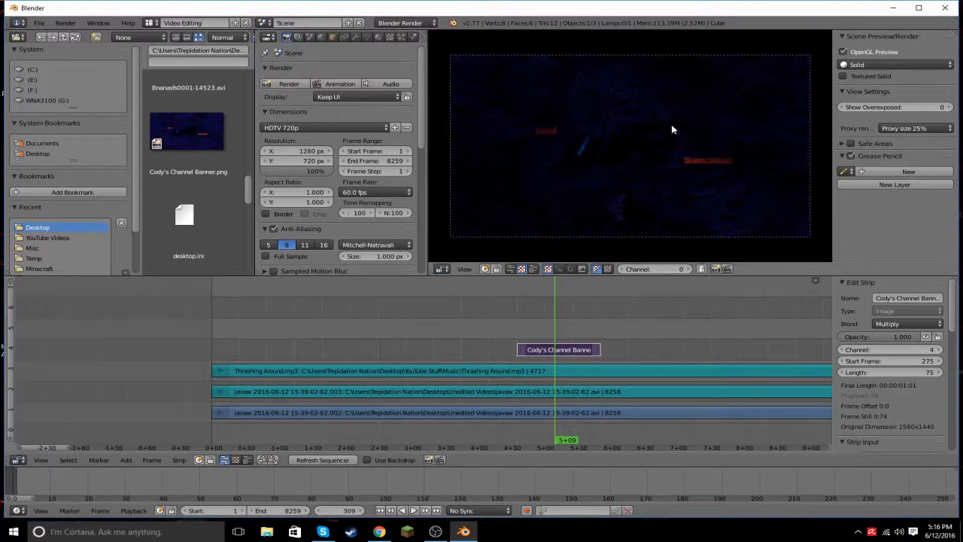
{"action": "left_click", "coordinate": [903, 323]}
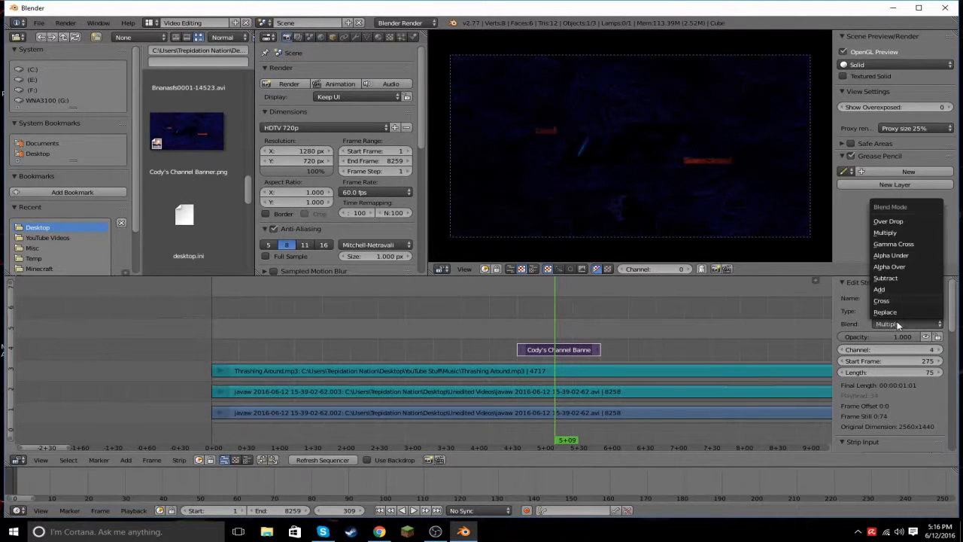
{"action": "left_click", "coordinate": [903, 243]}
{"action": "left_click", "coordinate": [914, 323]}
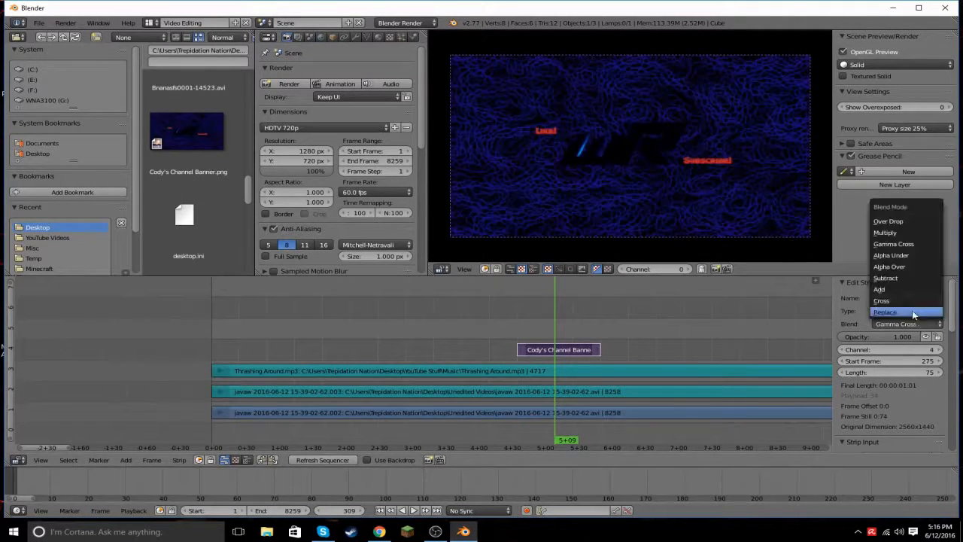
{"action": "left_click", "coordinate": [895, 256]}
{"action": "left_click", "coordinate": [911, 323]}
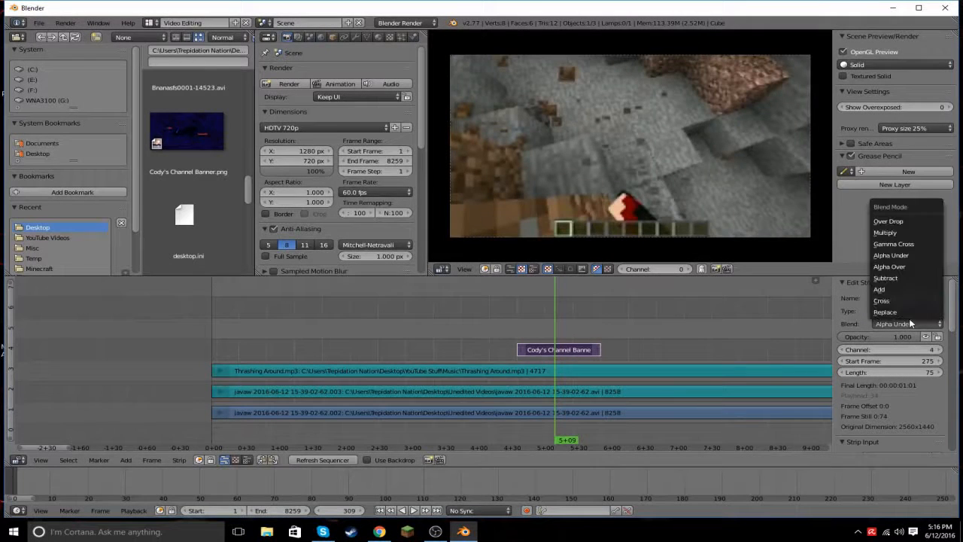
{"action": "left_click", "coordinate": [903, 268]}
Try the Subtract, Add, Cross and Replace blend modes on the banner strip.
{"action": "left_click", "coordinate": [903, 324]}
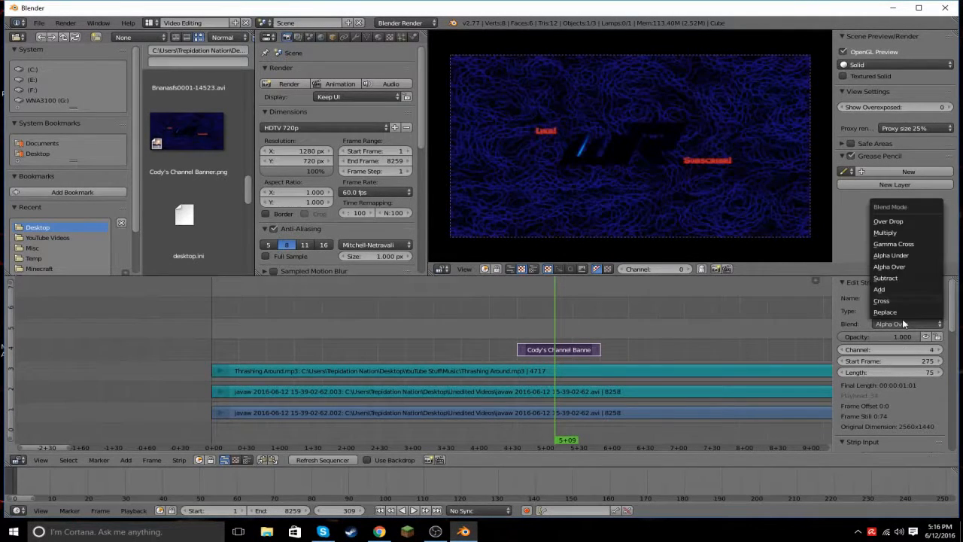
{"action": "left_click", "coordinate": [894, 278]}
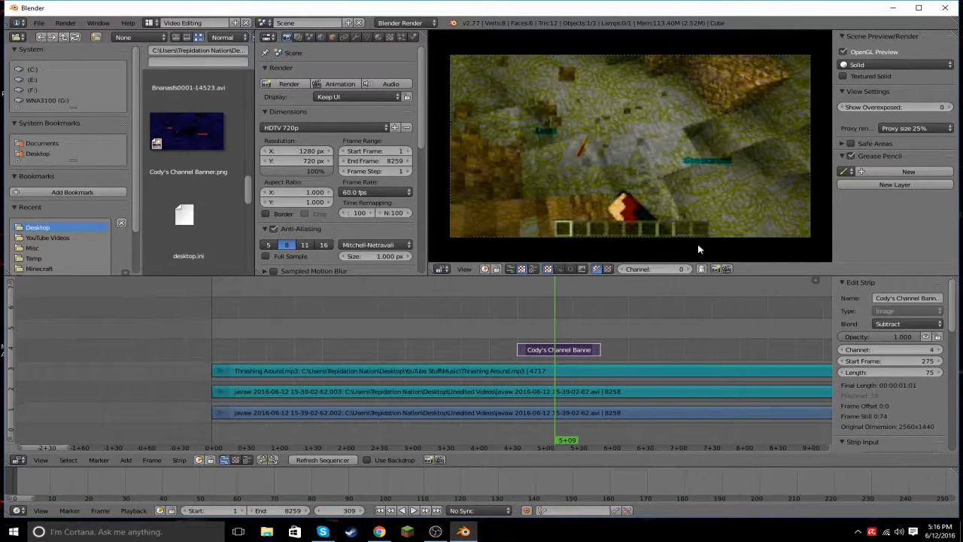
{"action": "left_click", "coordinate": [907, 324]}
{"action": "left_click", "coordinate": [891, 291]}
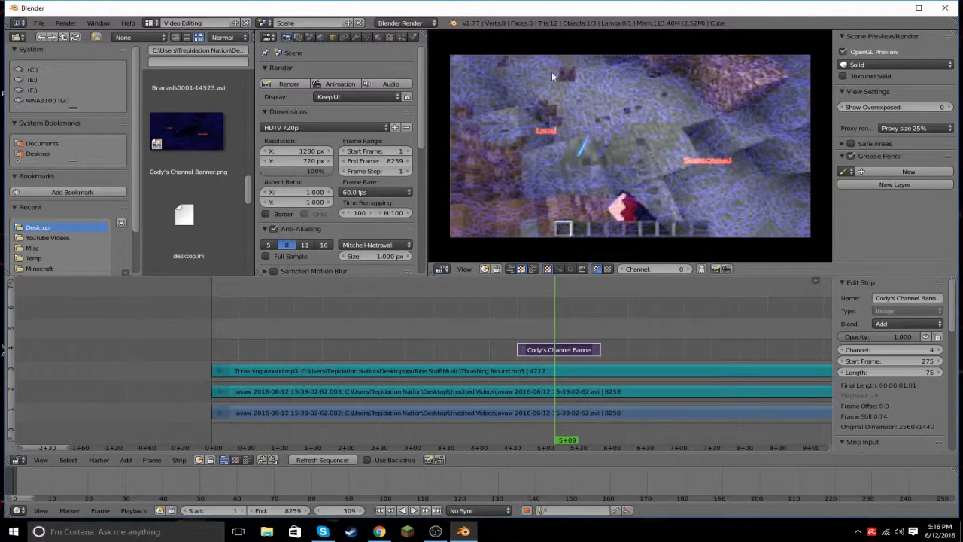
{"action": "left_click", "coordinate": [920, 324]}
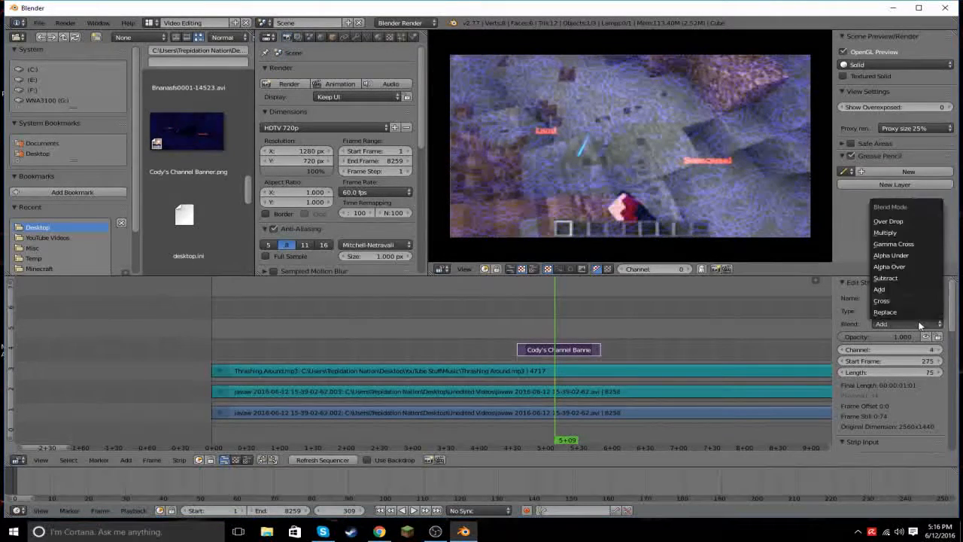
{"action": "left_click", "coordinate": [890, 301]}
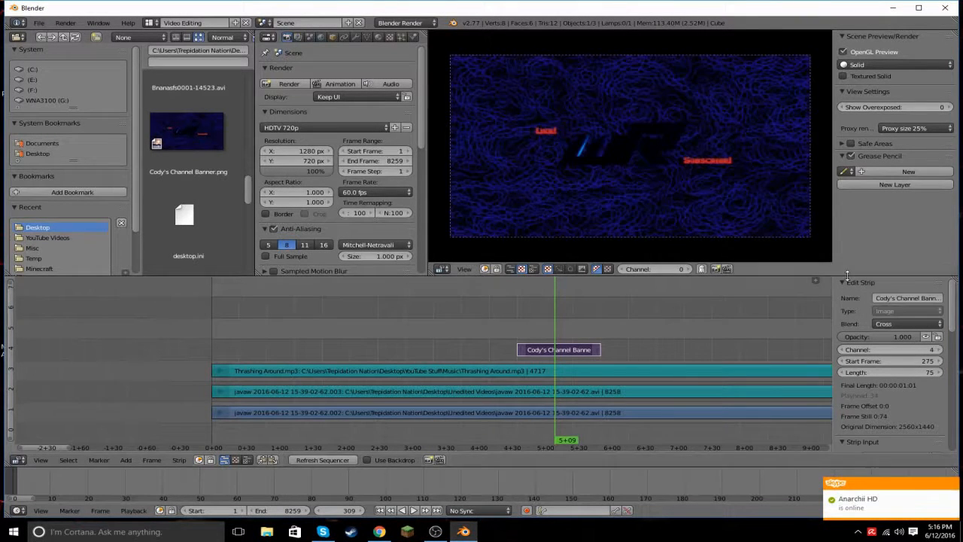
{"action": "left_click", "coordinate": [913, 325]}
{"action": "left_click", "coordinate": [895, 312]}
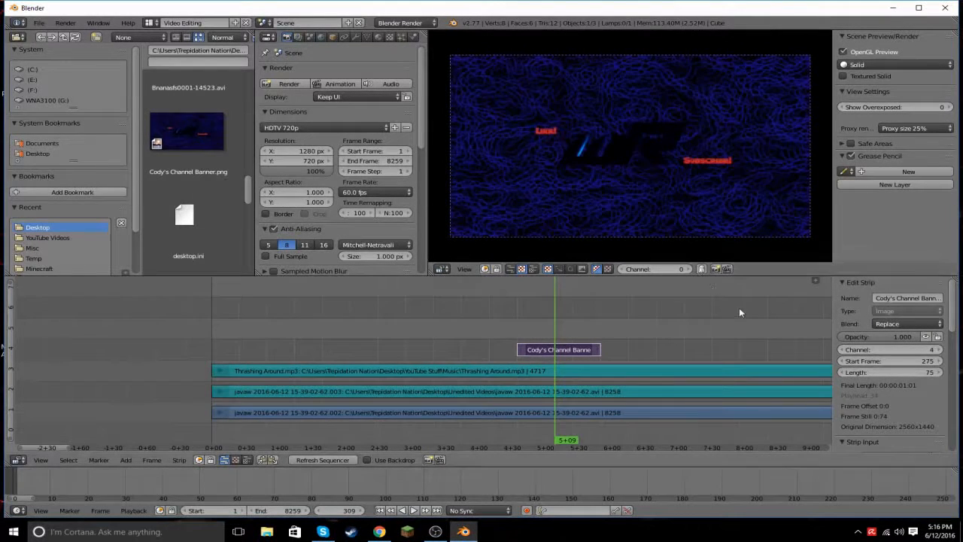
Set the banner strip's blend mode to Over Drop and review its remaining strip properties.
{"action": "left_click", "coordinate": [903, 323]}
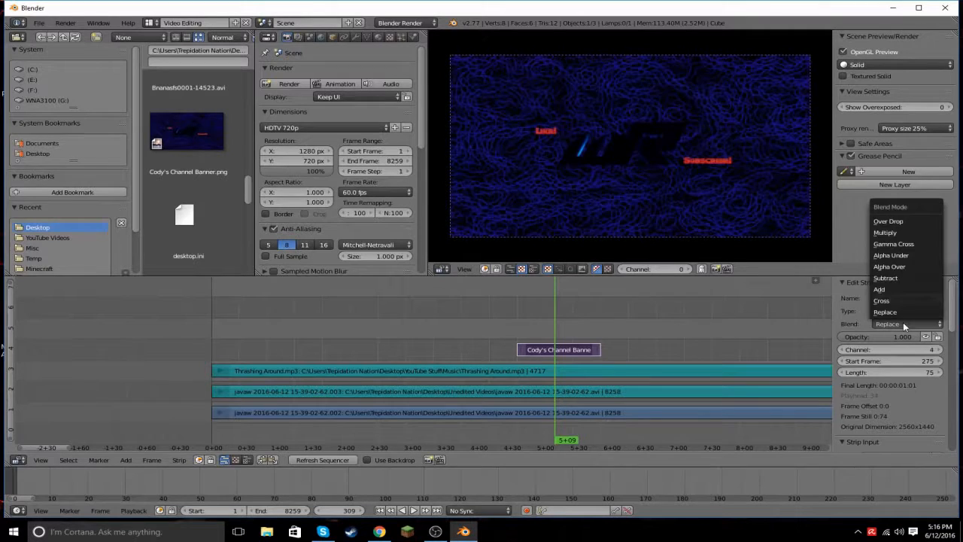
{"action": "left_click", "coordinate": [910, 222]}
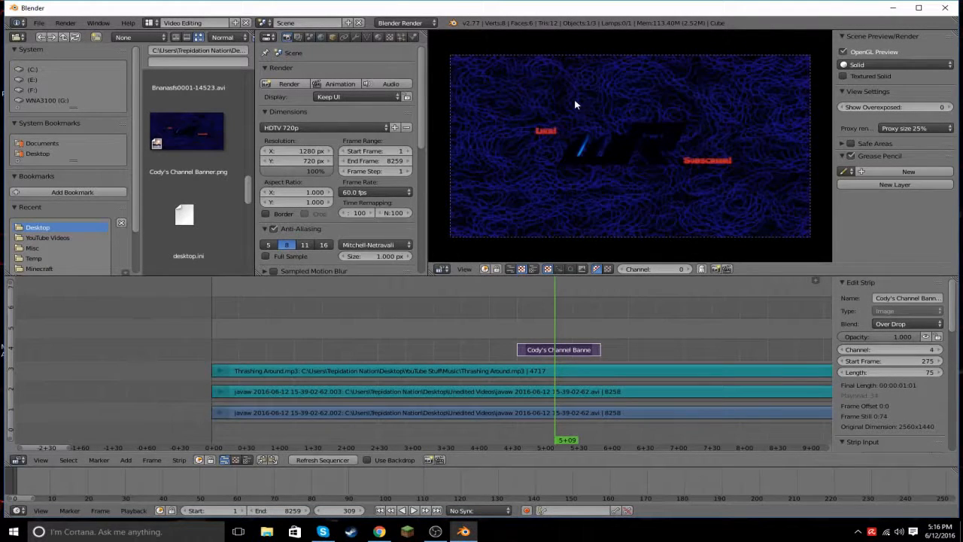
{"action": "scroll", "coordinate": [910, 355], "scroll_direction": "down", "scroll_amount": 3}
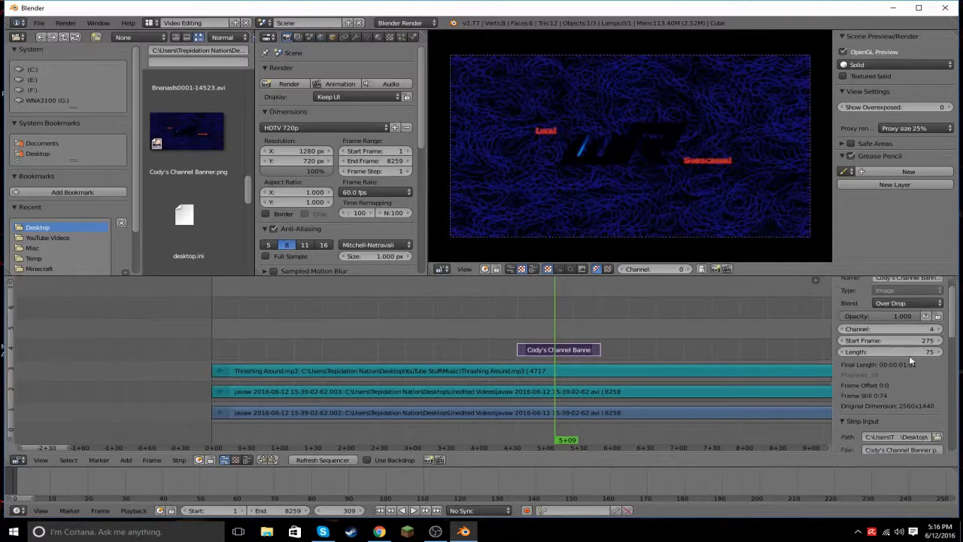
{"action": "scroll", "coordinate": [910, 346], "scroll_direction": "down", "scroll_amount": 3}
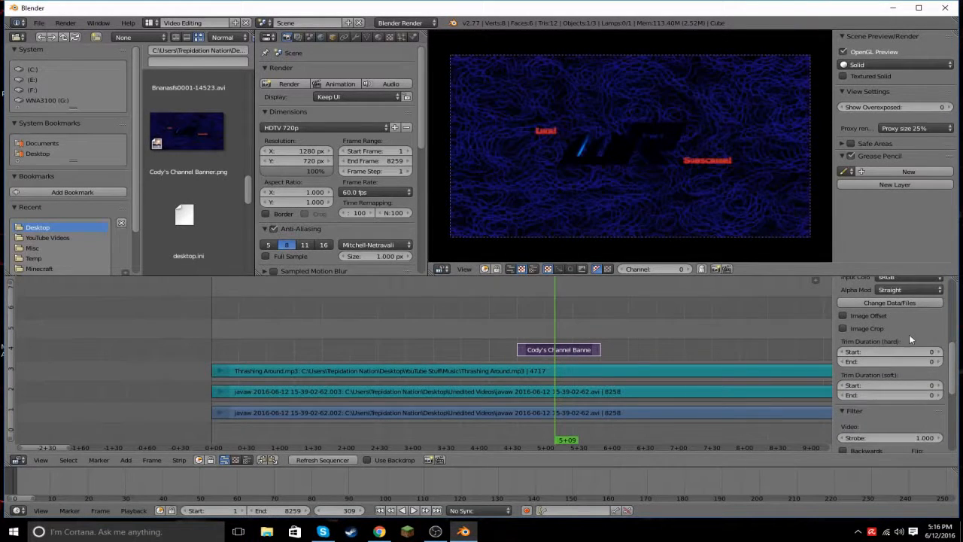
{"action": "scroll", "coordinate": [909, 335], "scroll_direction": "down", "scroll_amount": 2}
{"action": "scroll", "coordinate": [909, 332], "scroll_direction": "down", "scroll_amount": 4}
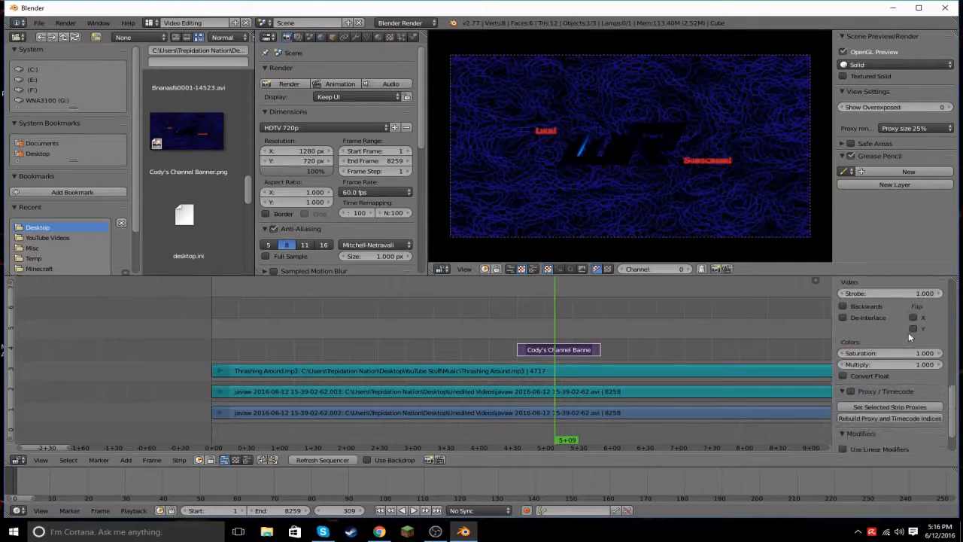
{"action": "scroll", "coordinate": [908, 336], "scroll_direction": "up", "scroll_amount": 10}
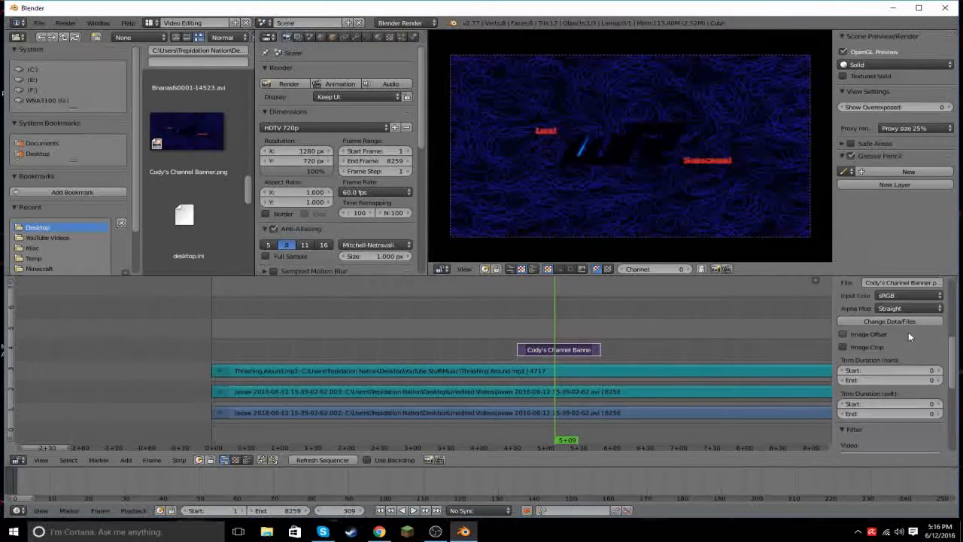
{"action": "scroll", "coordinate": [909, 335], "scroll_direction": "up", "scroll_amount": 1}
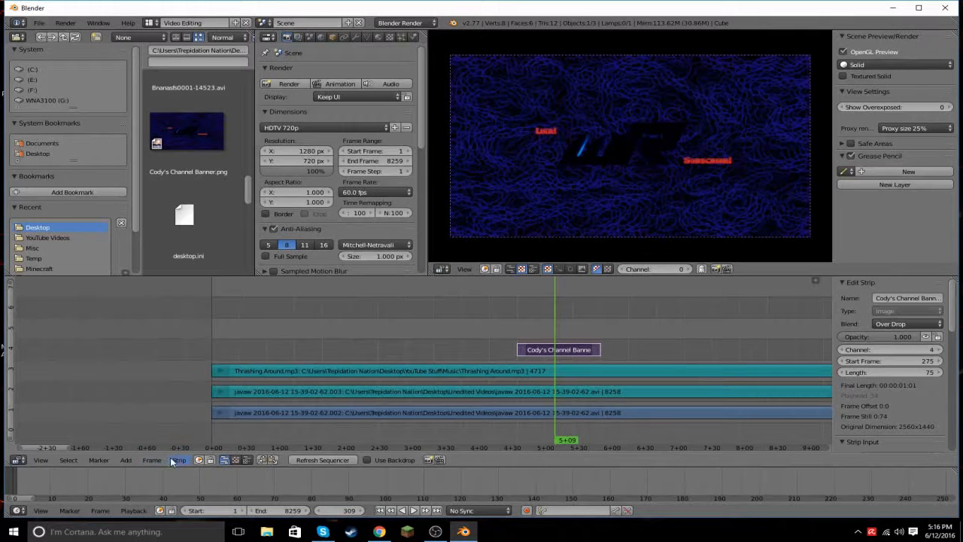
Add a Transform effect strip to the channel banner image and mute the original banner strip.
{"action": "left_click", "coordinate": [126, 460]}
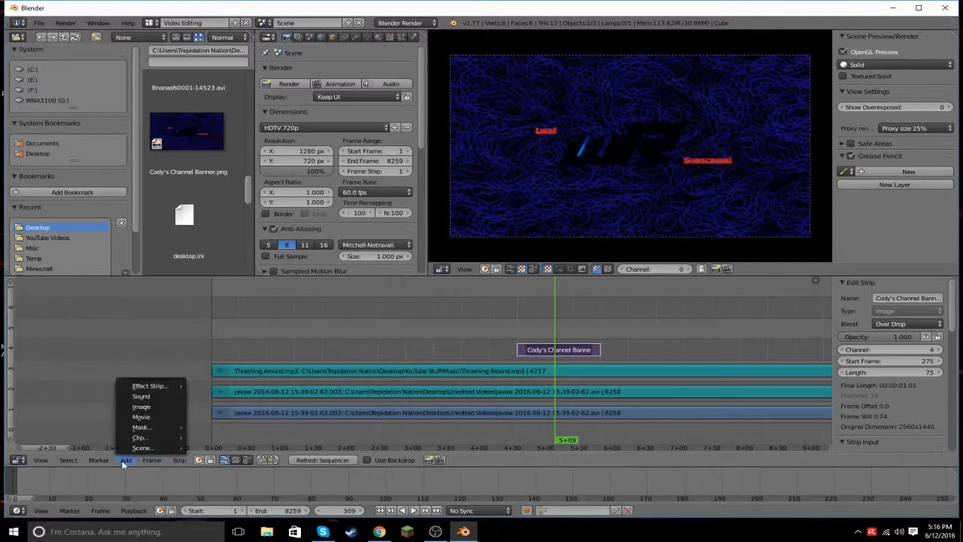
{"action": "mouse_move", "coordinate": [155, 385]}
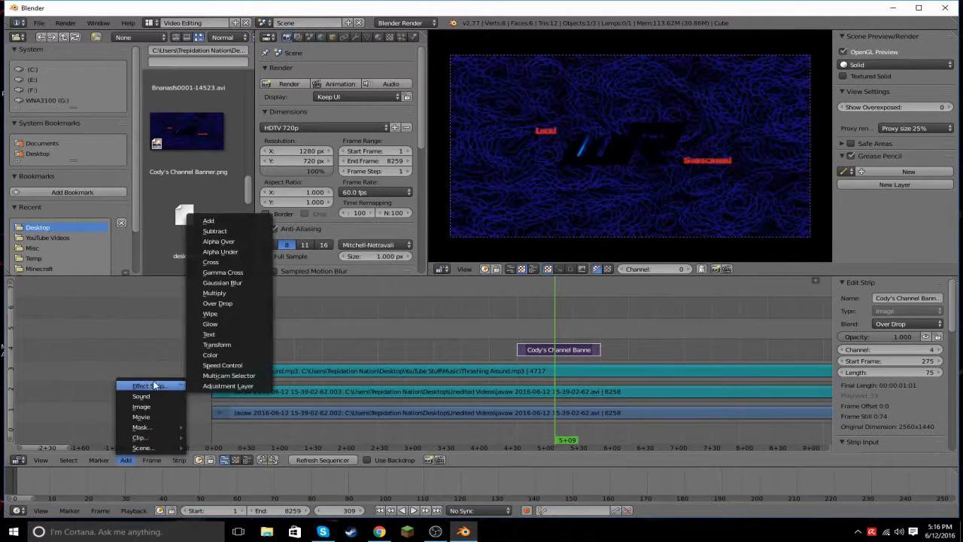
{"action": "left_click", "coordinate": [236, 345]}
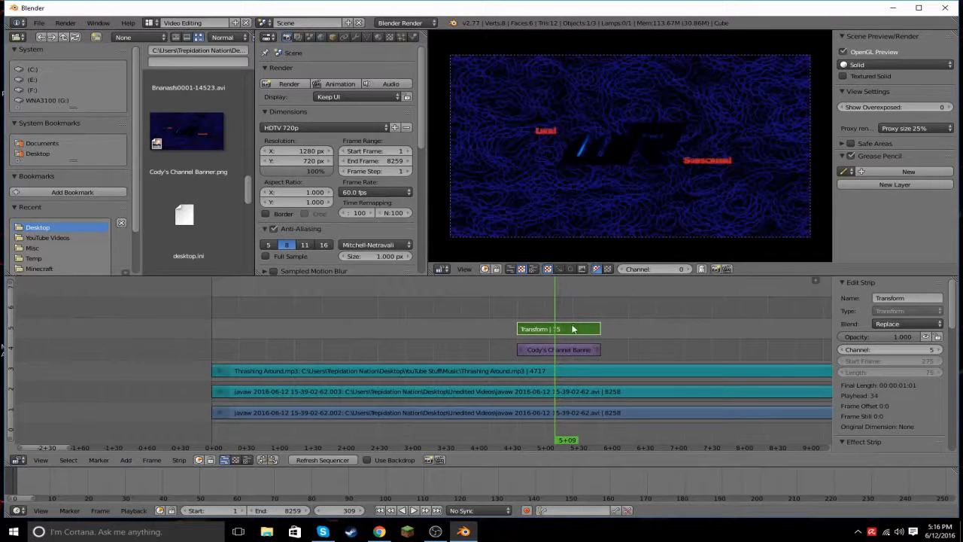
{"action": "left_click", "coordinate": [568, 349]}
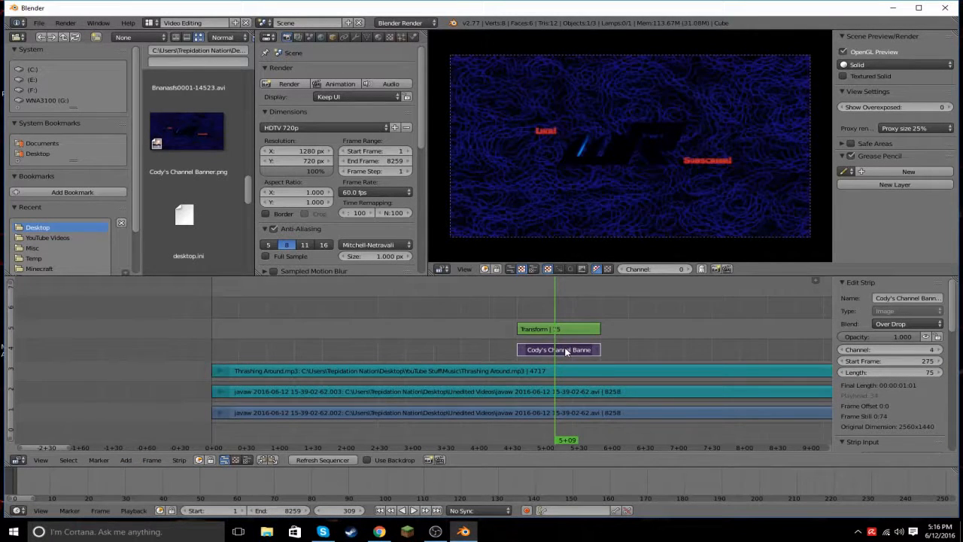
{"action": "key", "text": "h"}
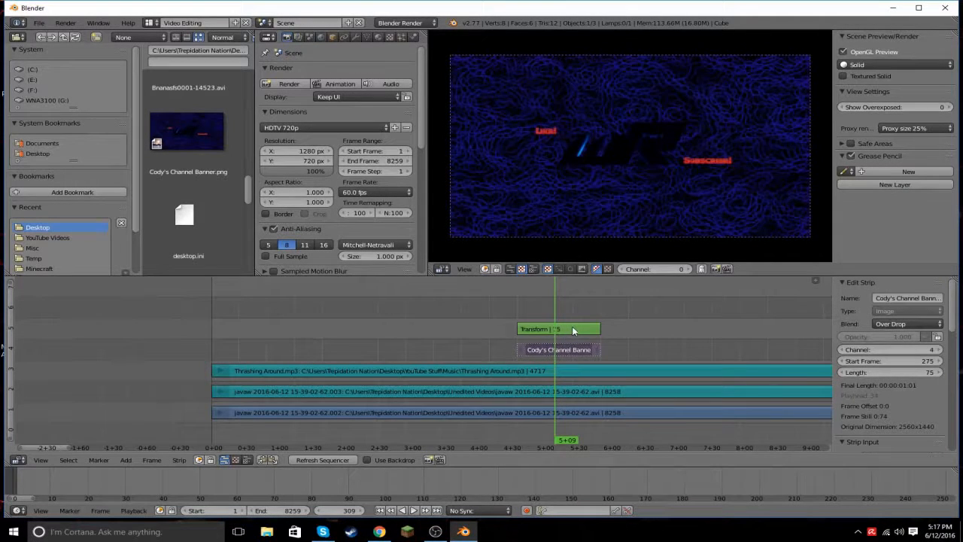
Enable uniform scaling on the Transform strip above the banner.
{"action": "right_click", "coordinate": [572, 330]}
{"action": "scroll", "coordinate": [893, 327], "scroll_direction": "down", "scroll_amount": 5}
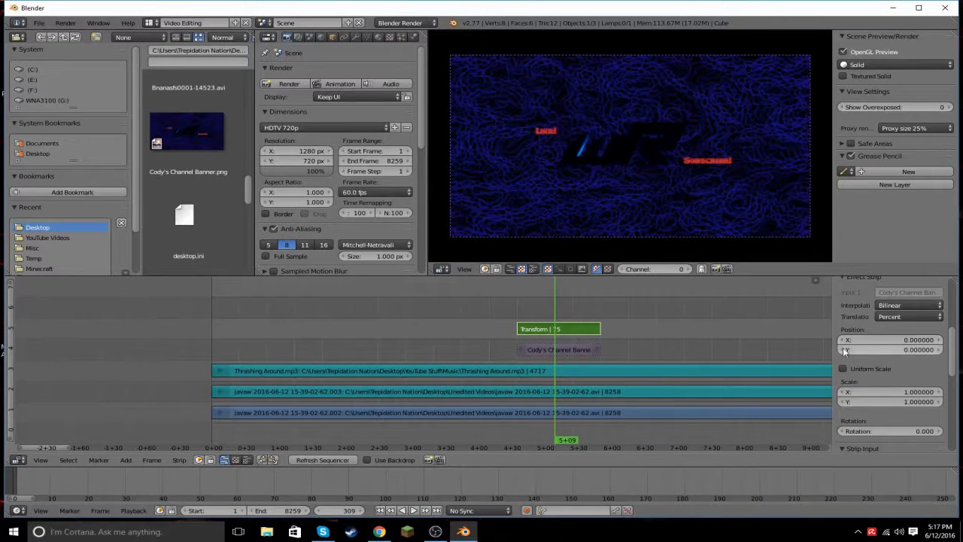
{"action": "left_click", "coordinate": [844, 369]}
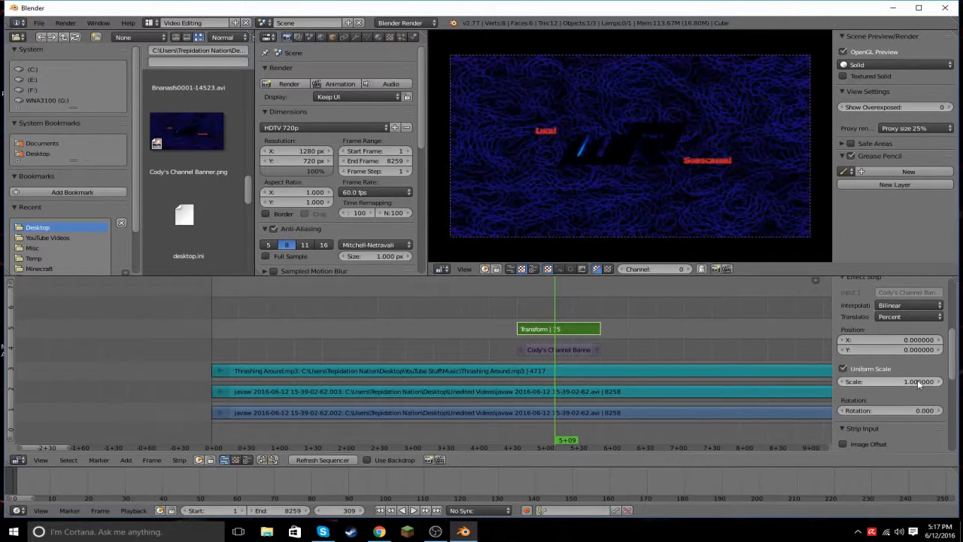
Set the banner Transform strip's uniform scale to 0.31 and position the banner in the lower-right corner of the frame.
{"action": "mouse_move", "coordinate": [918, 382]}
{"action": "left_mouse_down"}
{"action": "mouse_move", "coordinate": [836, 382]}
{"action": "mouse_move", "coordinate": [918, 384]}
{"action": "left_mouse_up"}
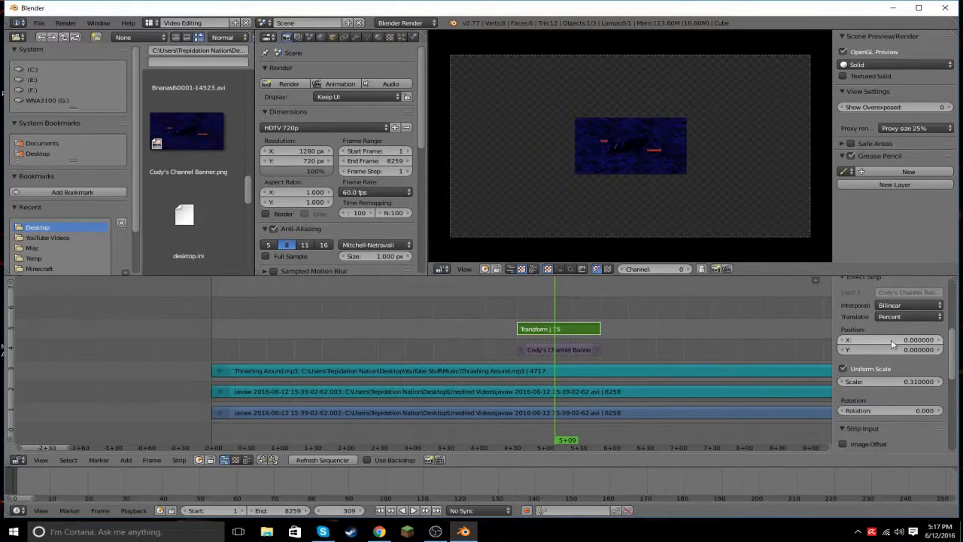
{"action": "left_click_drag", "start_coordinate": [892, 340], "coordinate": [860, 350]}
Set the blend mode of the banner's Transform strip to Over Drop.
{"action": "scroll", "coordinate": [939, 332], "scroll_direction": "up", "scroll_amount": 5}
{"action": "scroll", "coordinate": [938, 332], "scroll_direction": "up", "scroll_amount": 1}
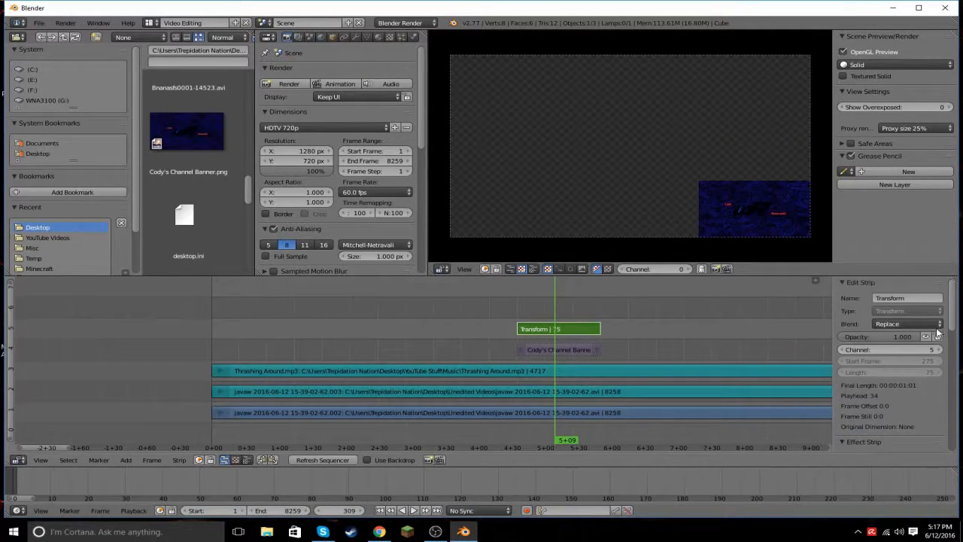
{"action": "left_click", "coordinate": [907, 324]}
{"action": "left_click", "coordinate": [903, 218]}
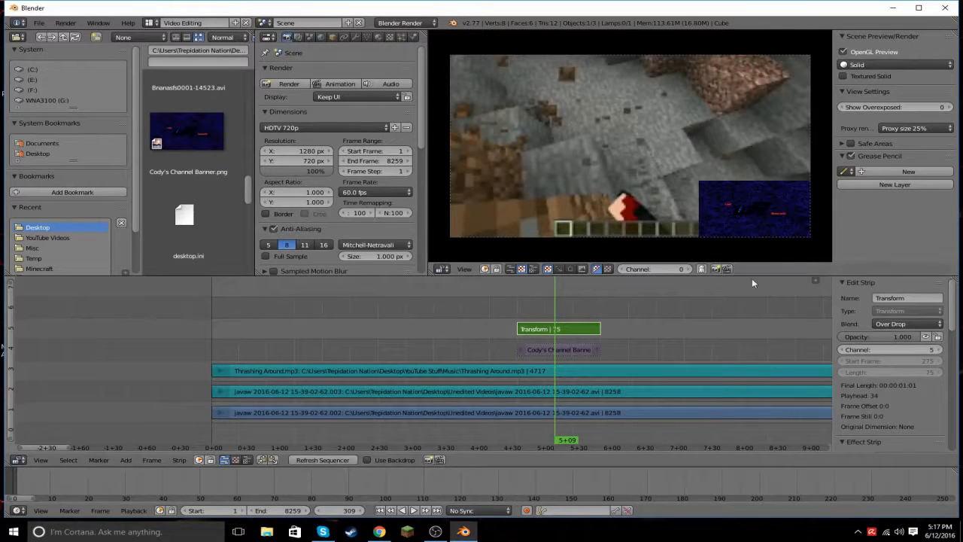
Play the timeline from 3+42 into the section where the banner overlays the gameplay.
{"action": "left_click", "coordinate": [468, 304]}
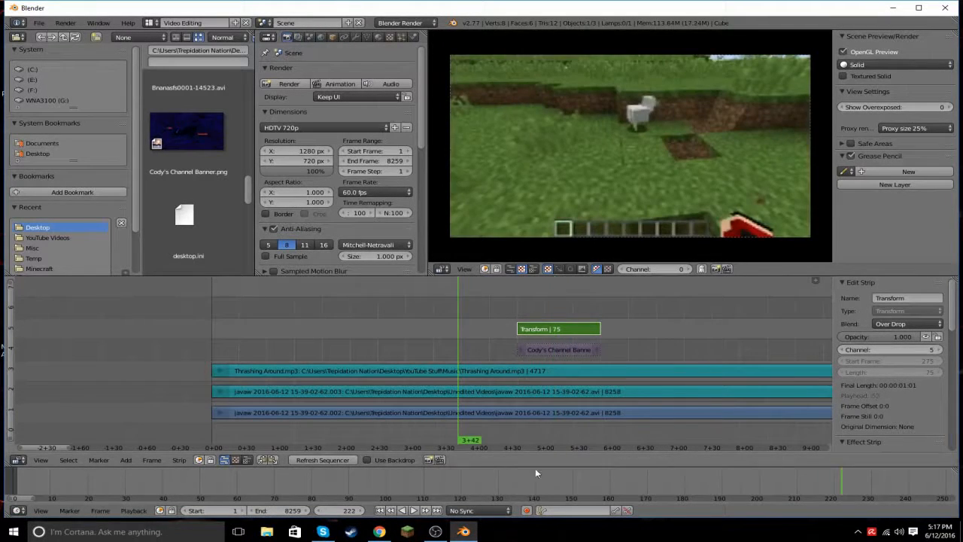
{"action": "left_click", "coordinate": [414, 510]}
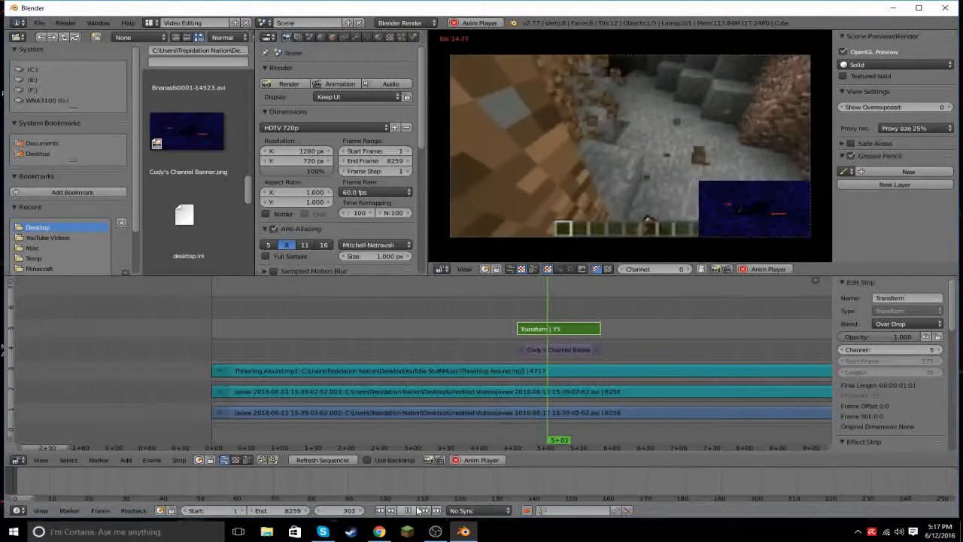
{"action": "left_click", "coordinate": [405, 512]}
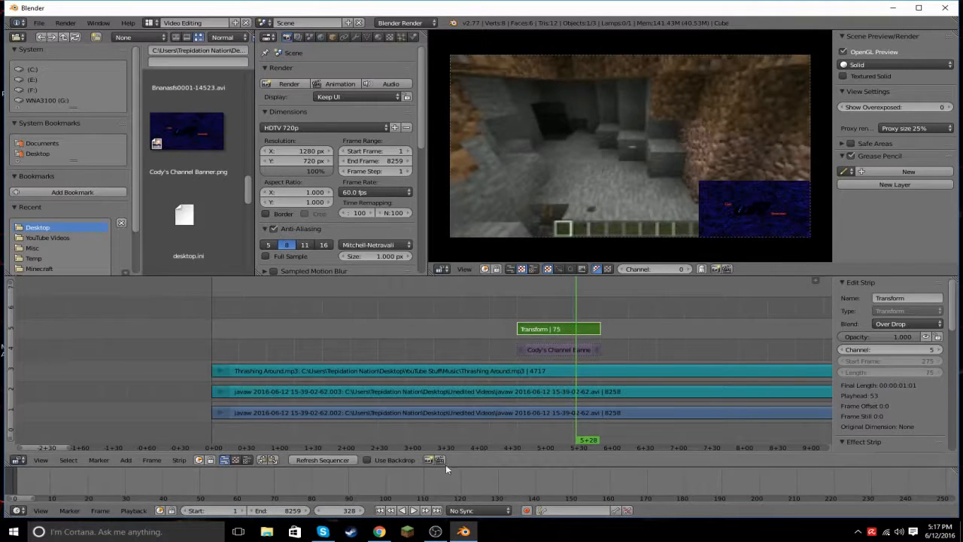
Add the Meme - WoW Chroma Key green-screen clip from the Desktop folder at 39+20, above the existing strips.
{"action": "left_click_drag", "start_coordinate": [47, 449], "coordinate": [229, 450]}
{"action": "left_click", "coordinate": [433, 309]}
{"action": "left_click", "coordinate": [426, 304]}
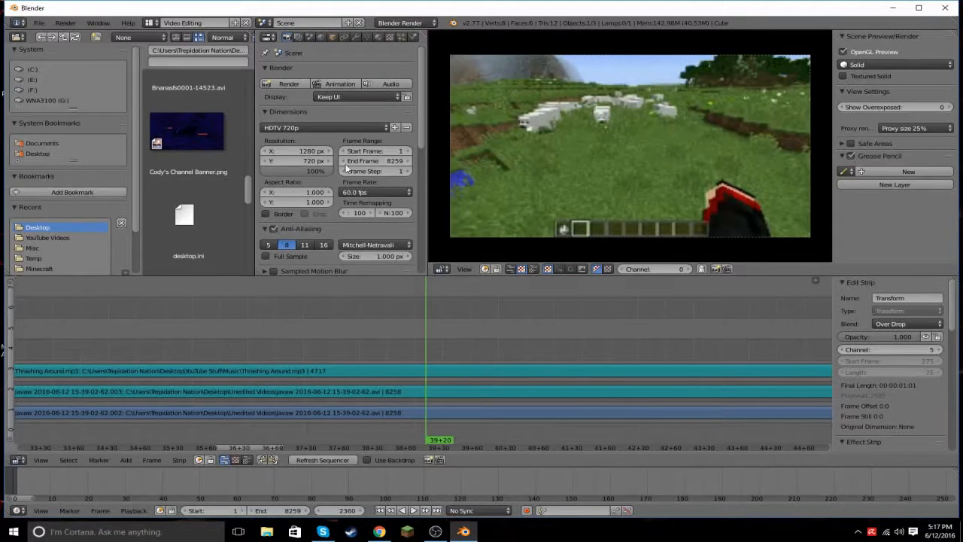
{"action": "left_click", "coordinate": [376, 193]}
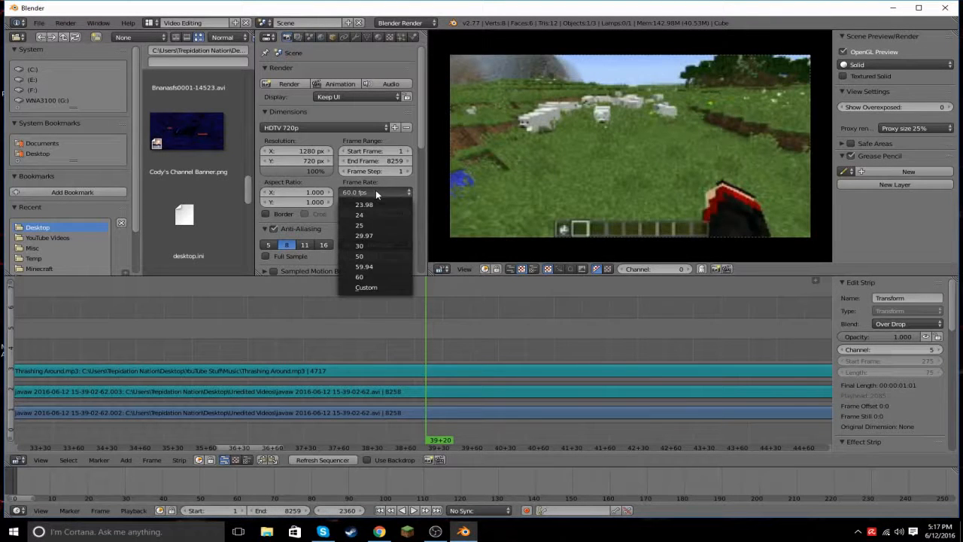
{"action": "left_click", "coordinate": [376, 195]}
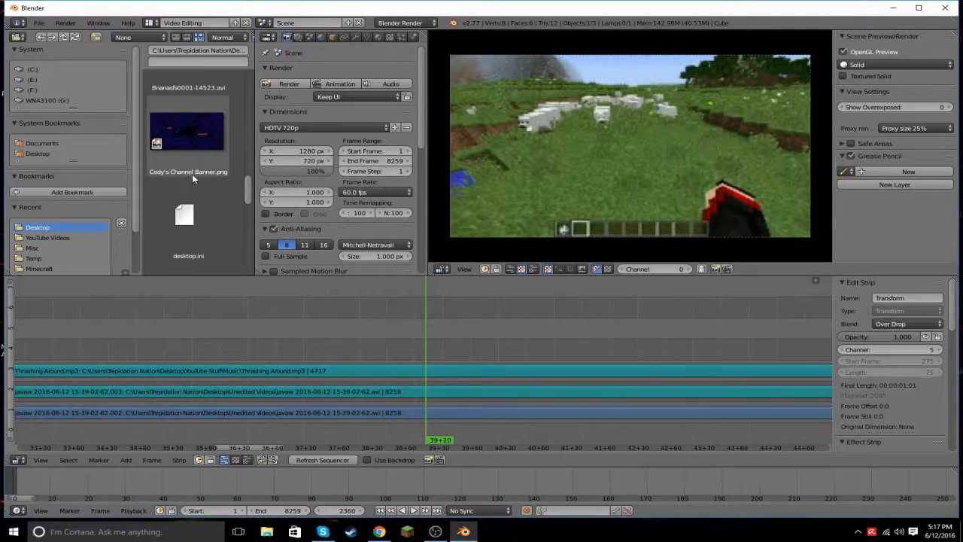
{"action": "scroll", "coordinate": [193, 173], "scroll_direction": "down", "scroll_amount": 5}
{"action": "scroll", "coordinate": [195, 173], "scroll_direction": "down", "scroll_amount": 5}
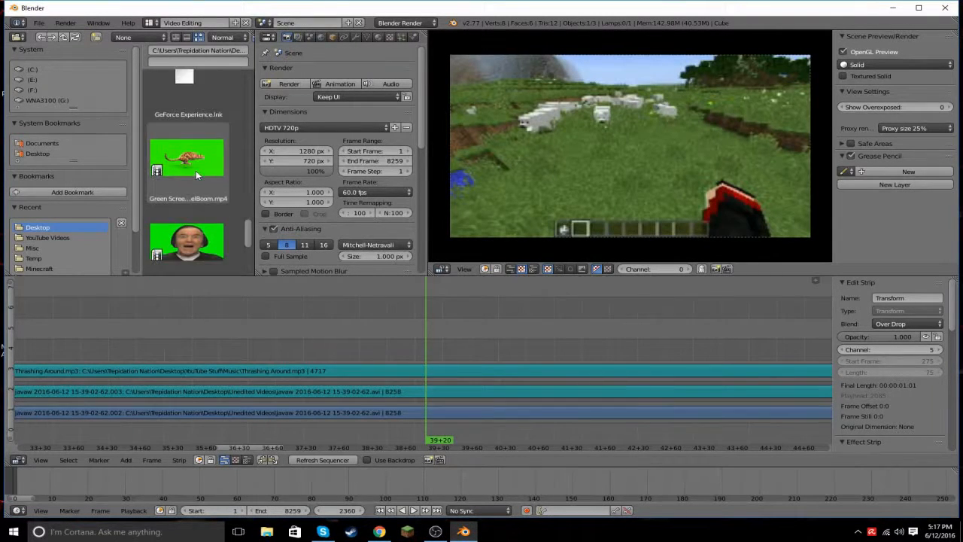
{"action": "left_click_drag", "start_coordinate": [181, 211], "coordinate": [501, 344]}
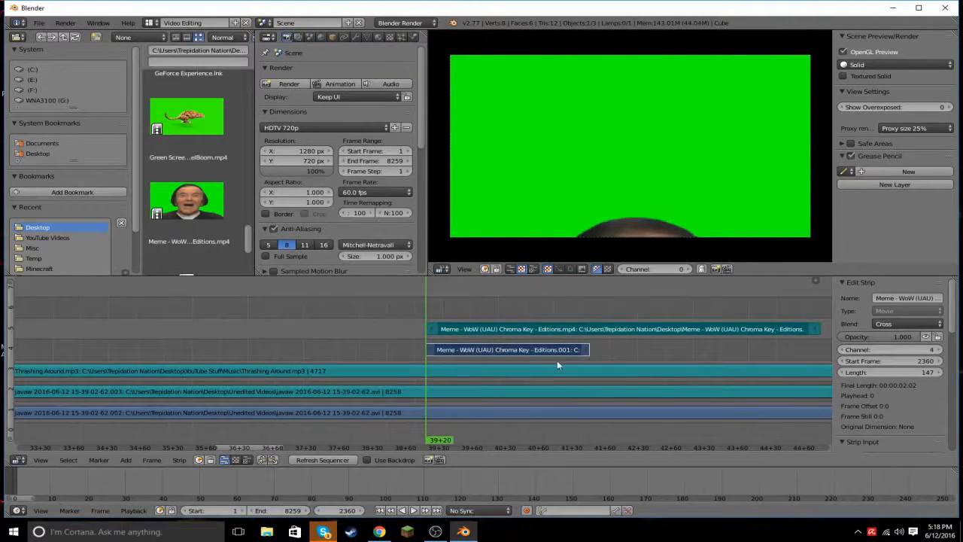
Play the timeline from 38+29 past the end of the green-screen video strip.
{"action": "left_click", "coordinate": [370, 370]}
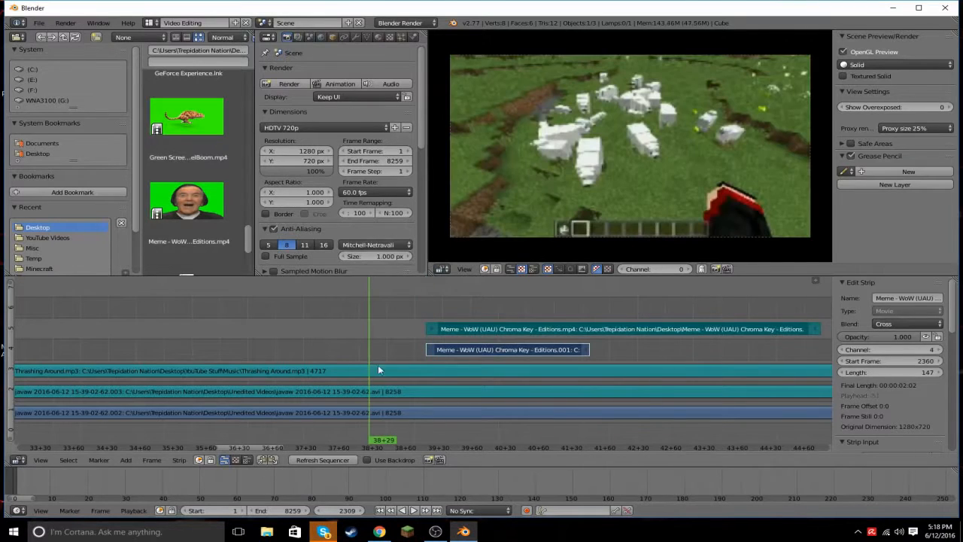
{"action": "left_click", "coordinate": [413, 511]}
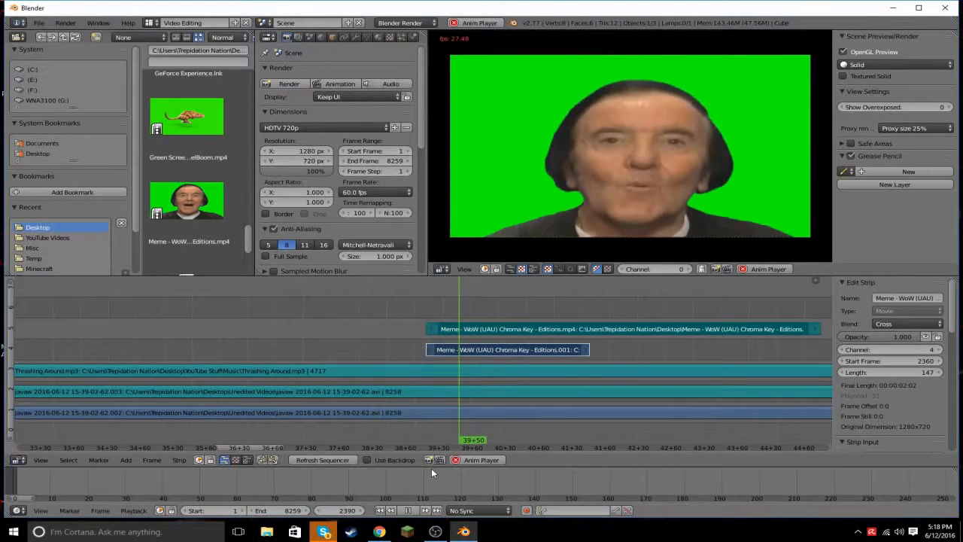
{"action": "left_click", "coordinate": [408, 511]}
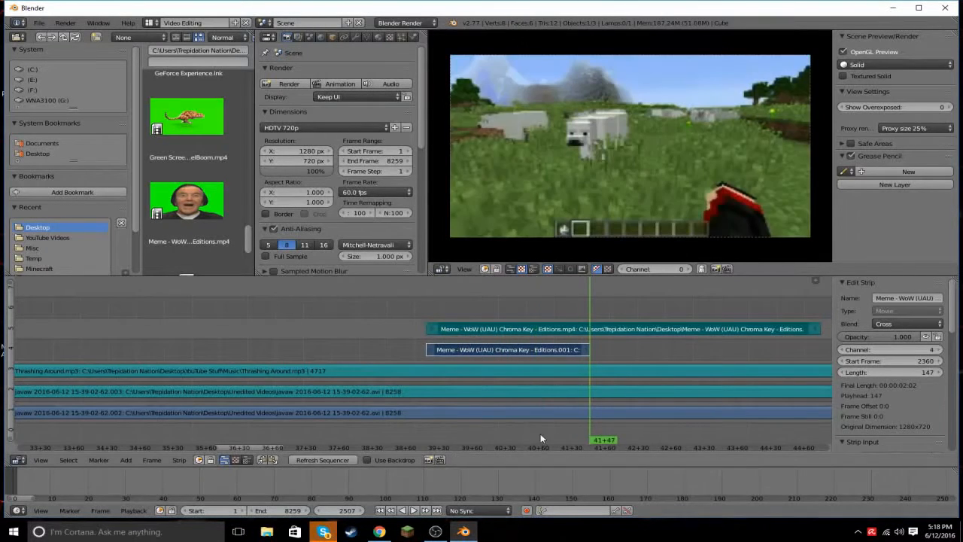
Cut the green-screen clip's video and audio strips at 41+07 and delete the pieces after the cut.
{"action": "mouse_move", "coordinate": [540, 309]}
{"action": "left_mouse_down"}
{"action": "mouse_move", "coordinate": [523, 307]}
{"action": "mouse_move", "coordinate": [589, 306]}
{"action": "mouse_move", "coordinate": [545, 310]}
{"action": "left_mouse_up"}
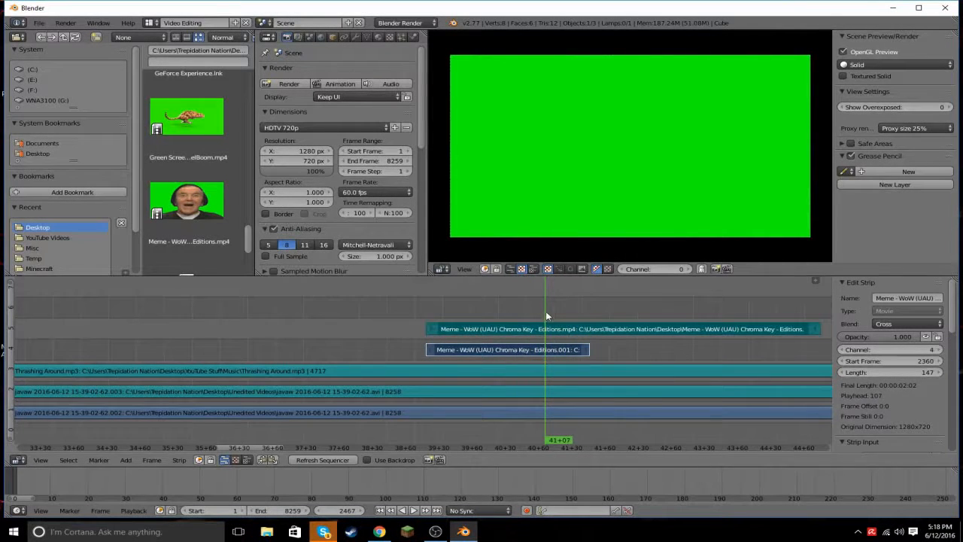
{"action": "key", "text": "k"}
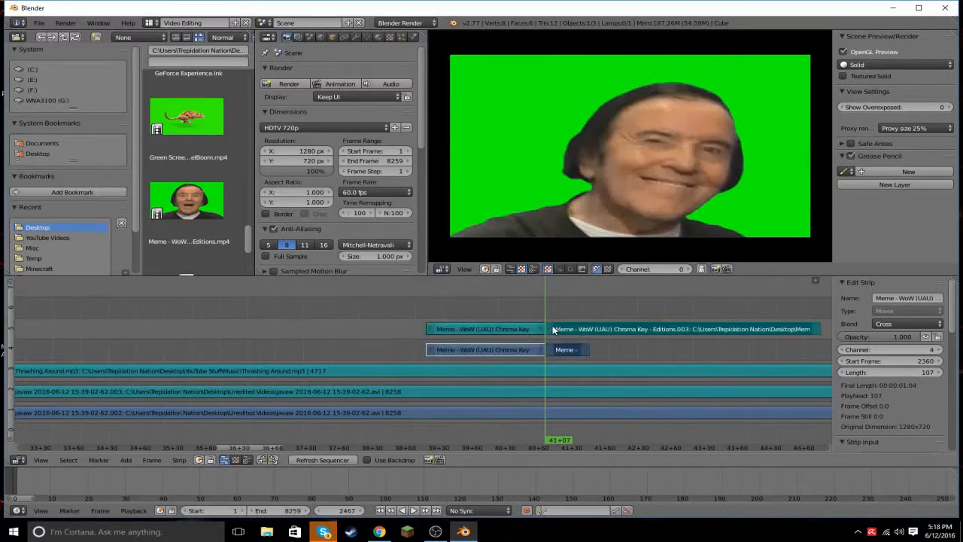
{"action": "key", "text": "x"}
{"action": "left_click", "coordinate": [512, 345]}
Play back the shortened green-screen clip twice, from just before its start and again from its middle.
{"action": "left_click", "coordinate": [419, 308]}
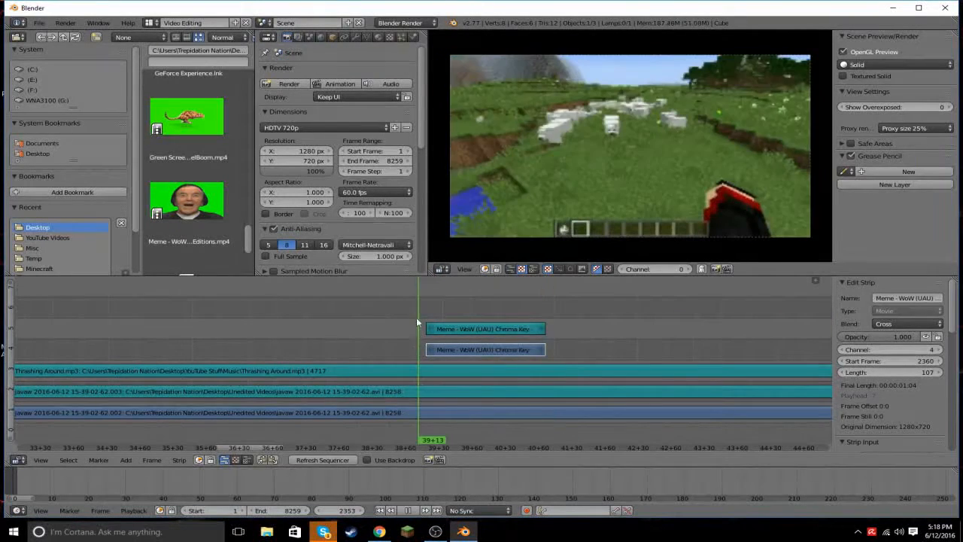
{"action": "left_click", "coordinate": [413, 510]}
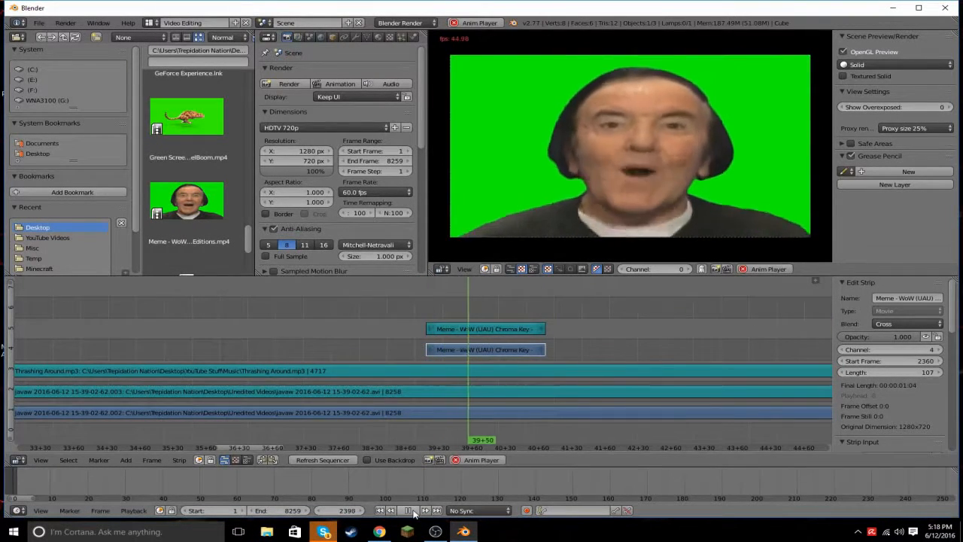
{"action": "left_click", "coordinate": [414, 510]}
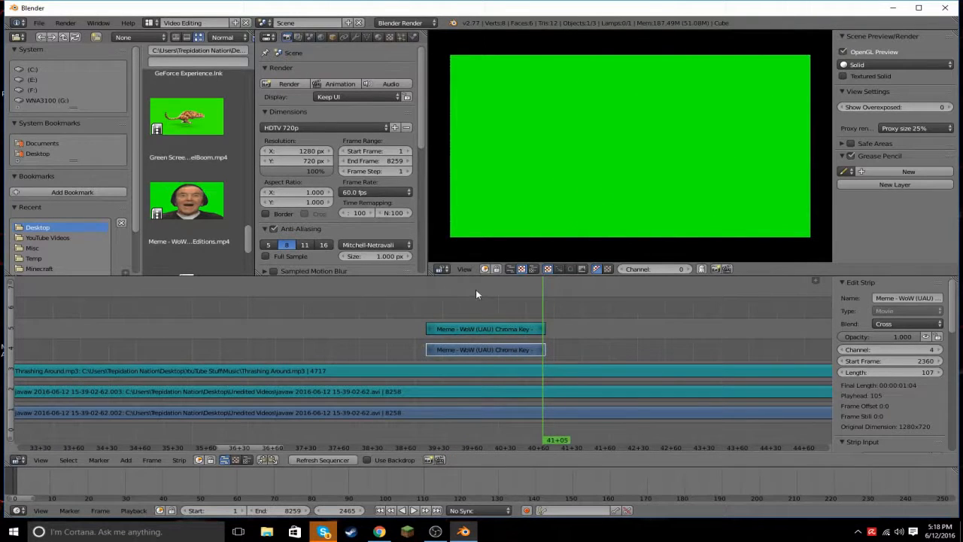
{"action": "left_click", "coordinate": [476, 299]}
{"action": "left_click", "coordinate": [413, 510]}
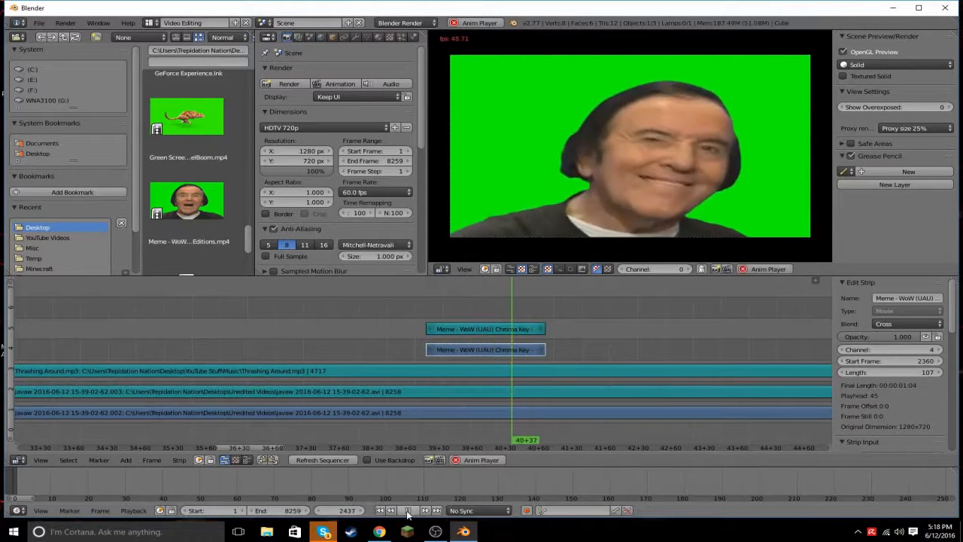
{"action": "left_click", "coordinate": [407, 511]}
Enable Proxy / Timecode on the green-screen video strip and rebuild its proxy and timecode indices.
{"action": "left_click", "coordinate": [486, 329]}
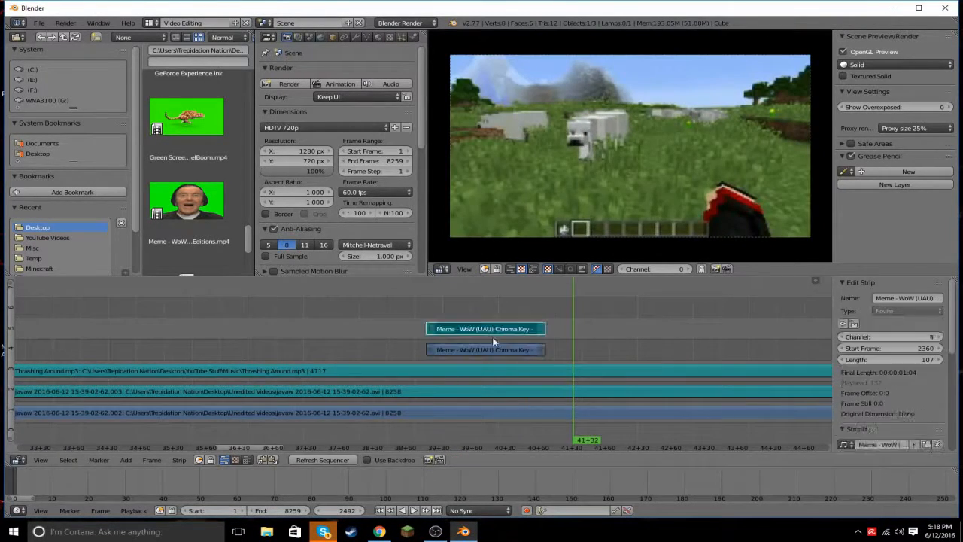
{"action": "left_click", "coordinate": [491, 346]}
{"action": "scroll", "coordinate": [866, 366], "scroll_direction": "down", "scroll_amount": 4}
{"action": "scroll", "coordinate": [866, 366], "scroll_direction": "down", "scroll_amount": 8}
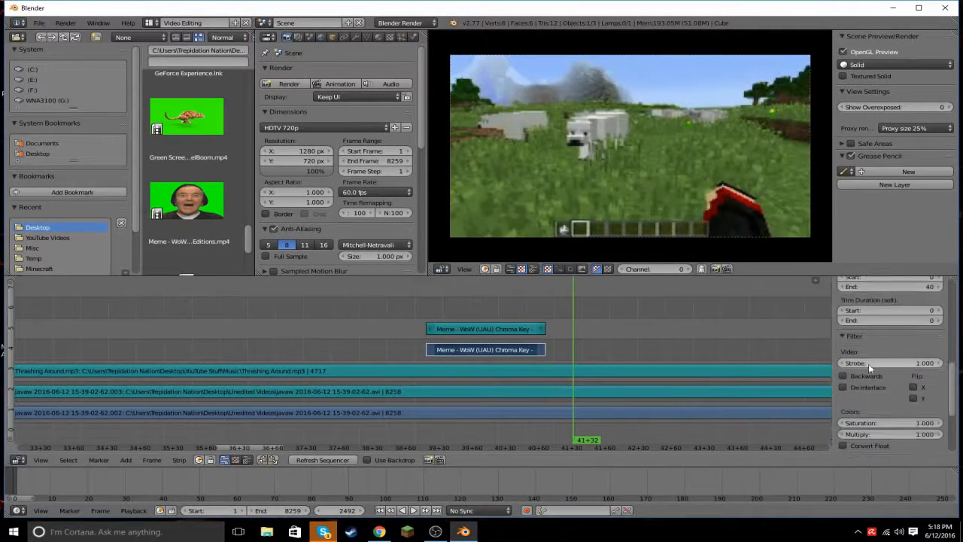
{"action": "left_click", "coordinate": [852, 359]}
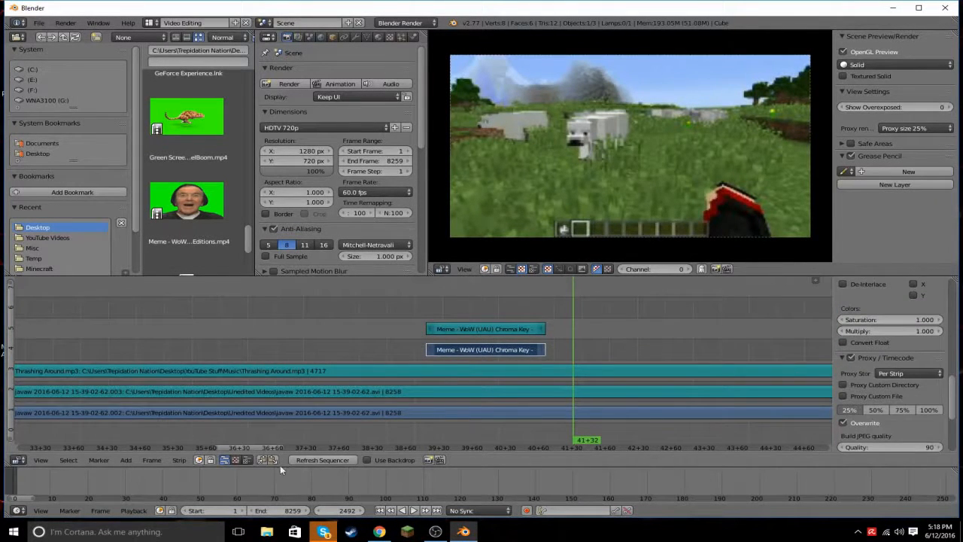
{"action": "left_click", "coordinate": [179, 460]}
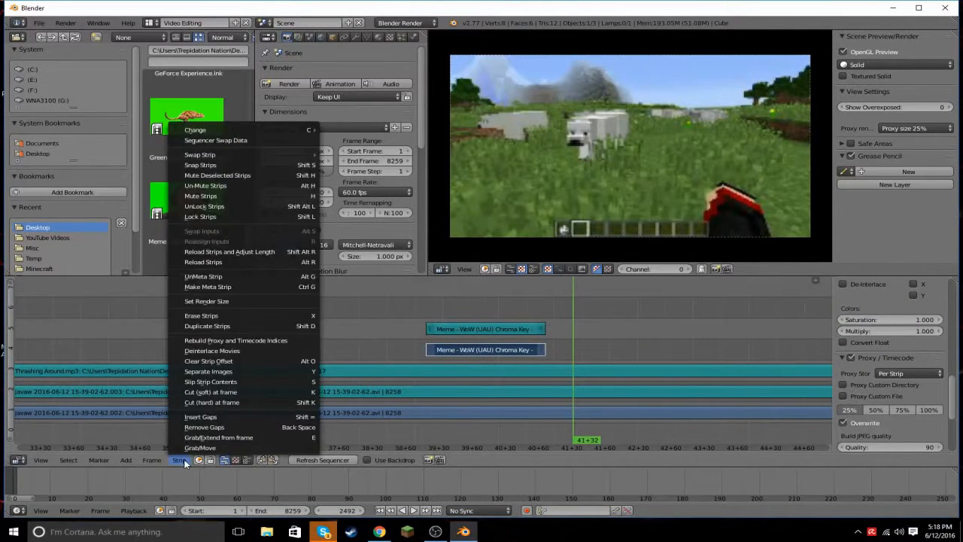
{"action": "left_click", "coordinate": [226, 341]}
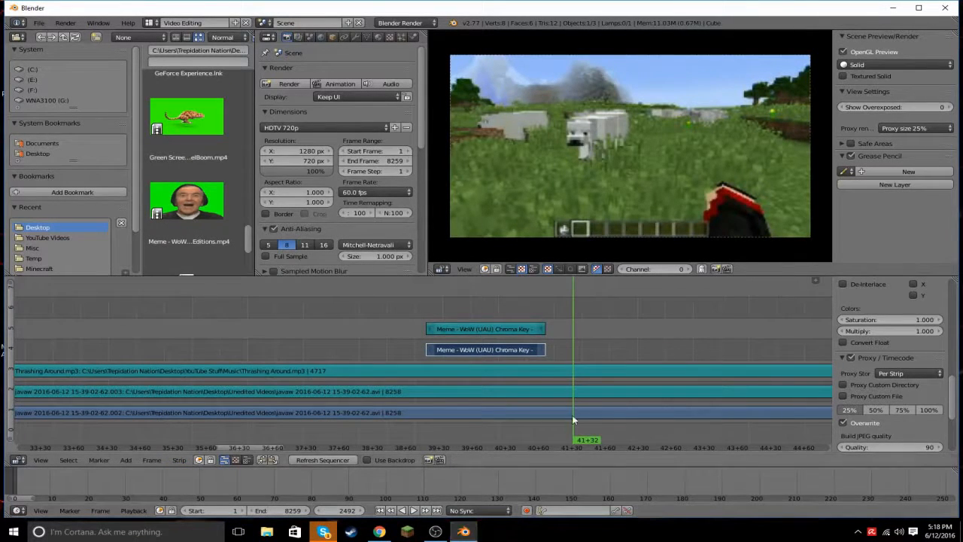
Play the green-screen clip from 39+32 past its end to check the rebuilt proxy.
{"action": "left_click", "coordinate": [440, 351]}
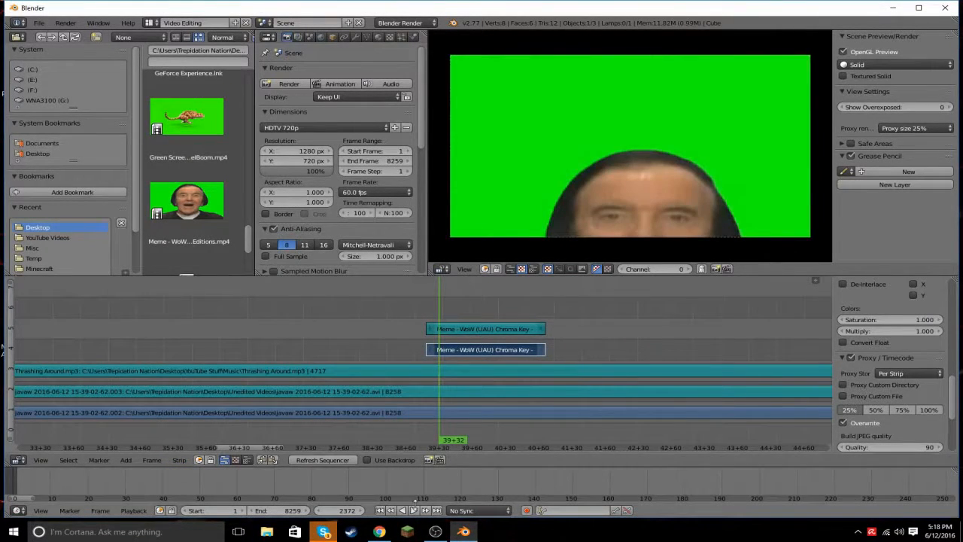
{"action": "left_click", "coordinate": [413, 510]}
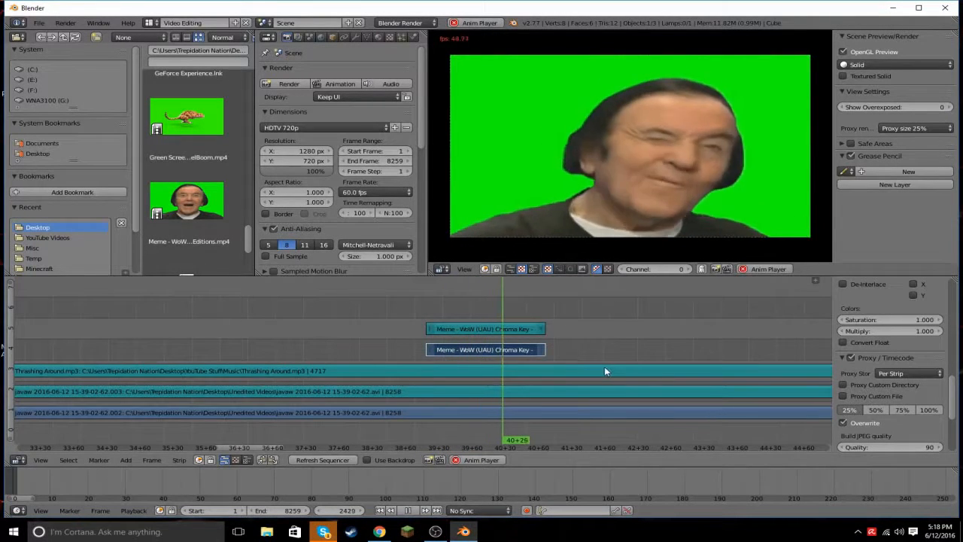
{"action": "left_click", "coordinate": [508, 461]}
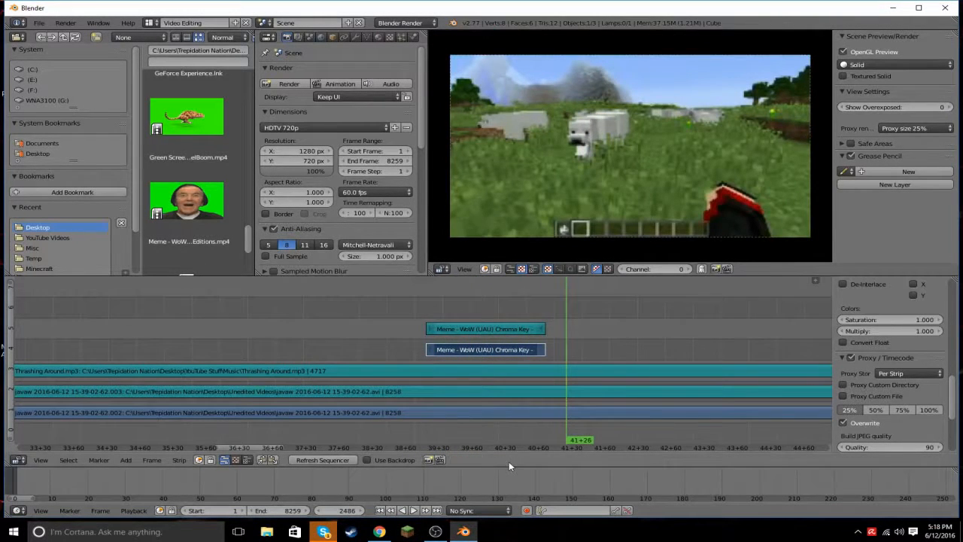
Undo the proxy setup, the deletion and the cut on the green-screen clip's video and audio strips.
{"action": "key", "text": "ctrl+z"}
{"action": "key", "text": "ctrl+z"}
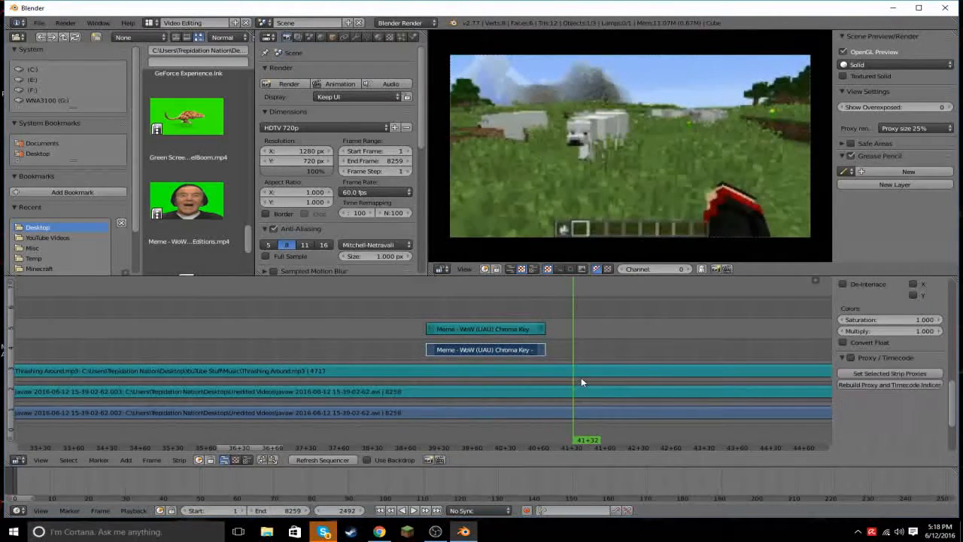
{"action": "key", "text": "ctrl+z"}
{"action": "key", "text": "ctrl+z"}
{"action": "key", "text": "ctrl+z"}
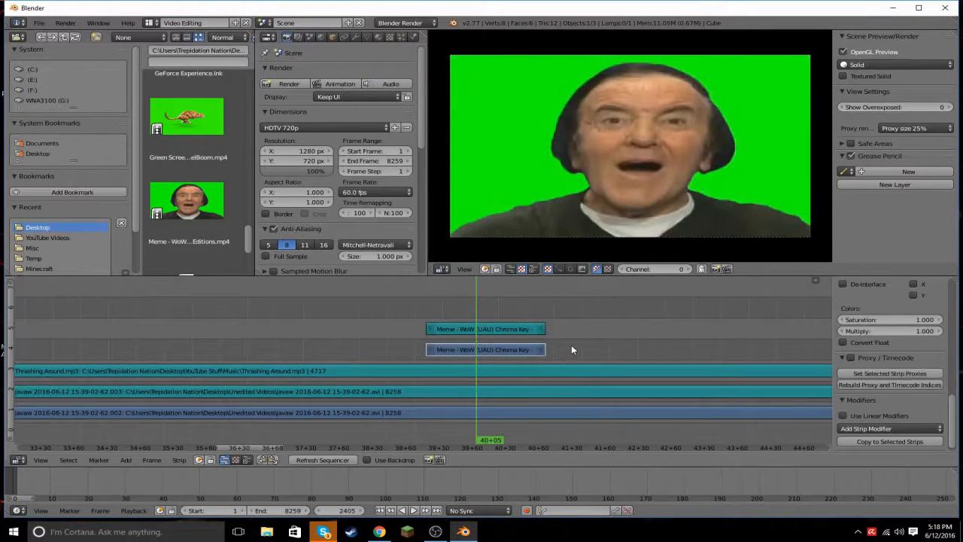
{"action": "key", "text": "ctrl+z"}
{"action": "key", "text": "ctrl+z"}
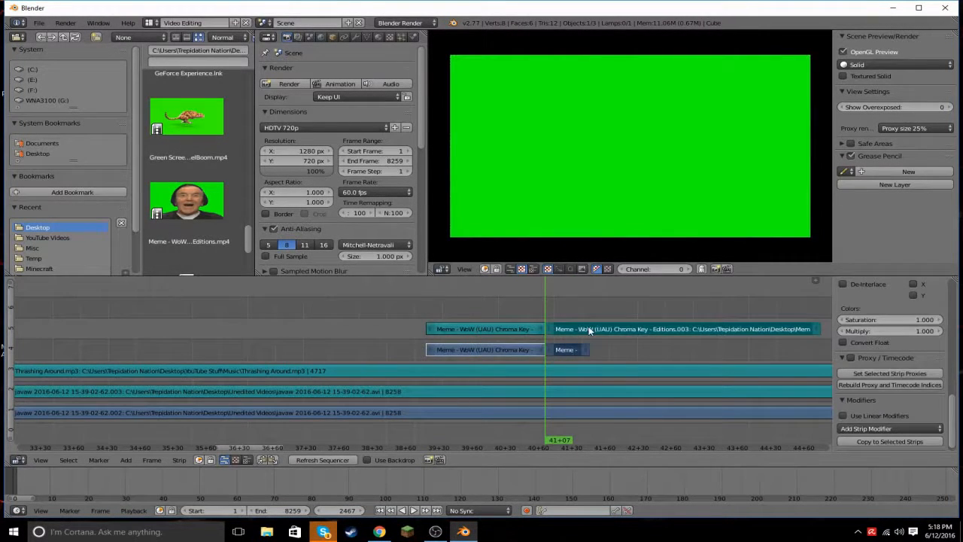
{"action": "key", "text": "ctrl+z"}
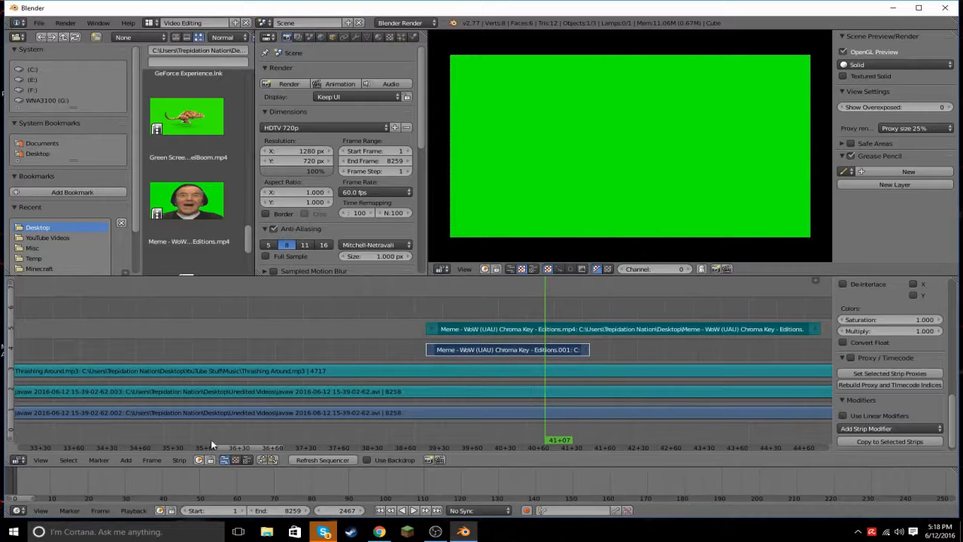
Cut only the green-screen clip's video strip at 41+07 and delete the piece after the cut.
{"action": "left_click_drag", "start_coordinate": [238, 450], "coordinate": [258, 438]}
{"action": "left_click_drag", "start_coordinate": [392, 318], "coordinate": [327, 352]}
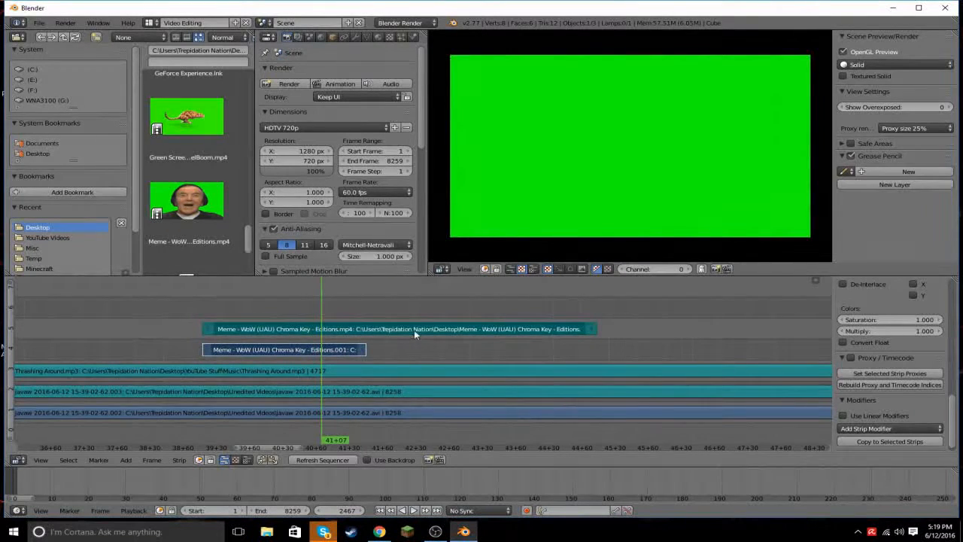
{"action": "right_click", "coordinate": [340, 350]}
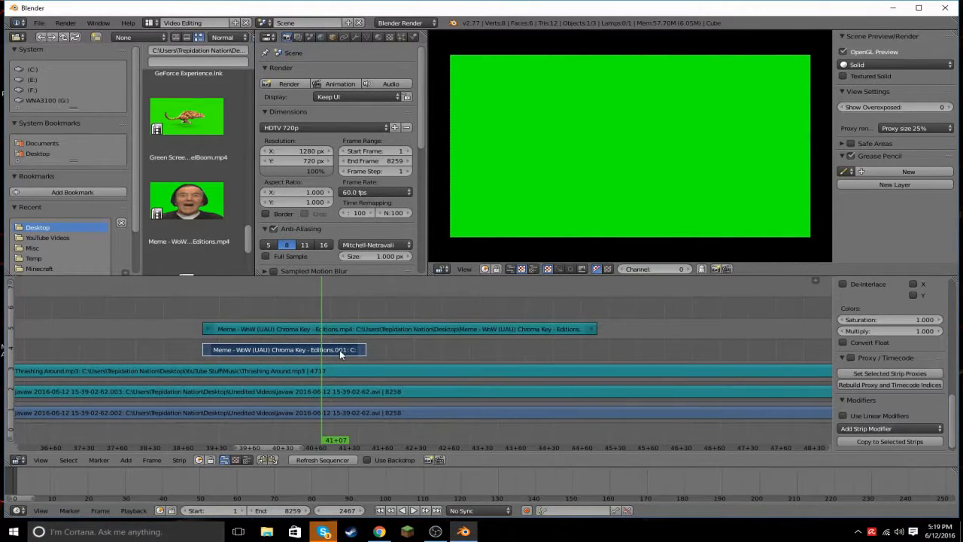
{"action": "key", "text": "k"}
{"action": "key", "text": "x"}
{"action": "left_click", "coordinate": [305, 354]}
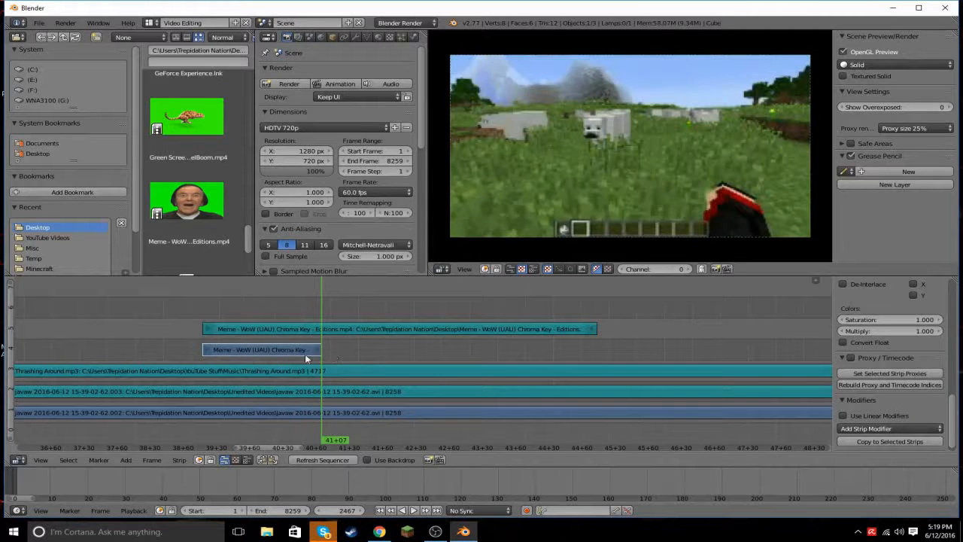
Play the trimmed green-screen clip from just before its start until just past the end of its video strip.
{"action": "left_click", "coordinate": [193, 333]}
{"action": "left_click", "coordinate": [413, 510]}
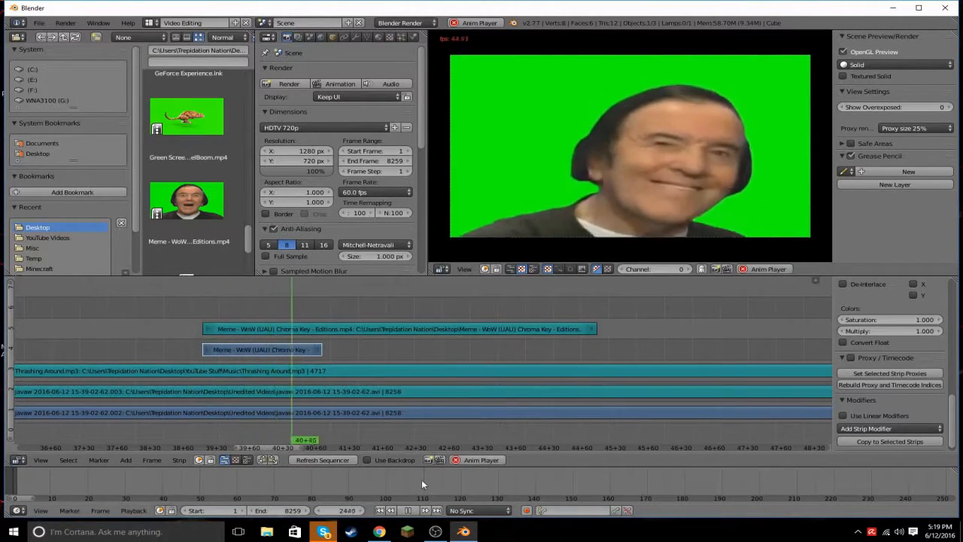
{"action": "key", "text": "alt+a"}
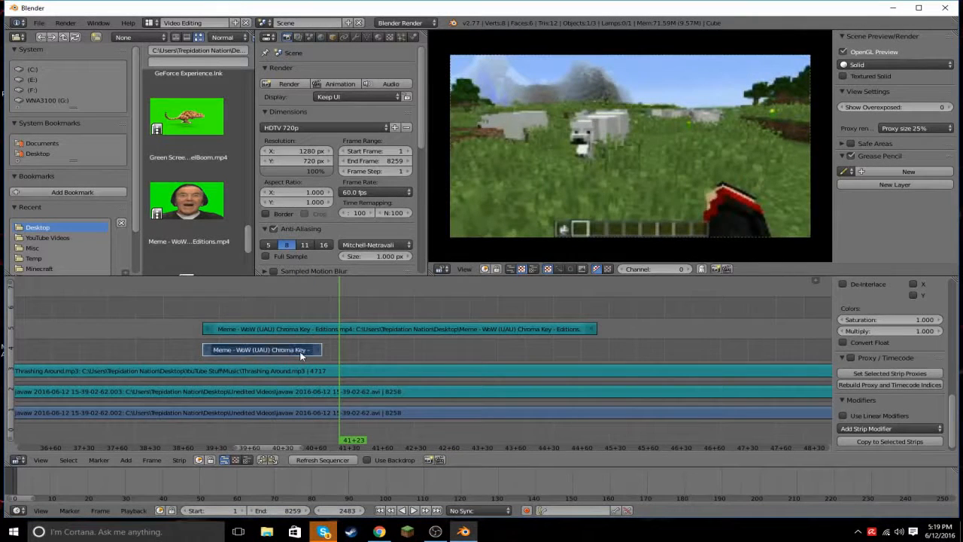
Enable Proxy / Timecode on the trimmed green-screen video strip and rebuild its proxy and timecode indices.
{"action": "left_click", "coordinate": [848, 356]}
{"action": "left_click", "coordinate": [179, 459]}
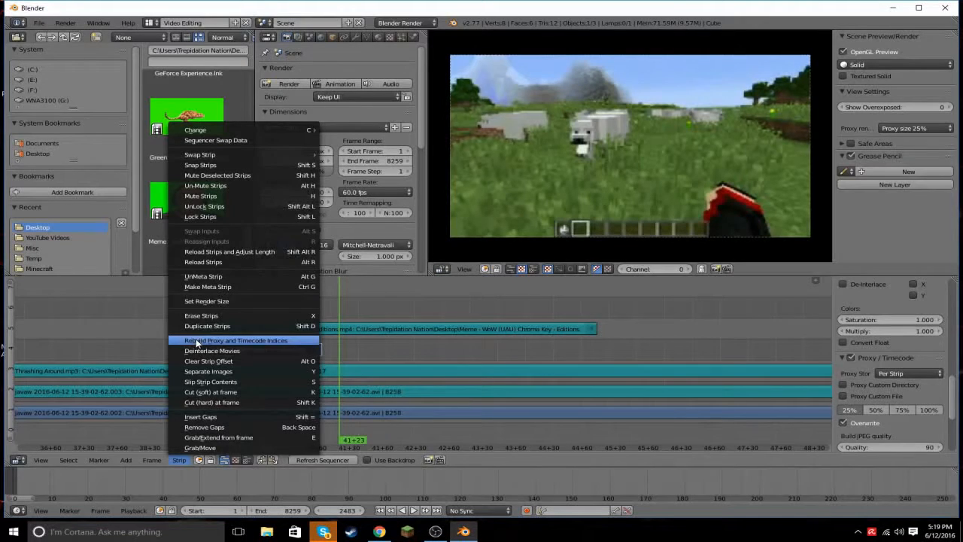
{"action": "left_click", "coordinate": [196, 341]}
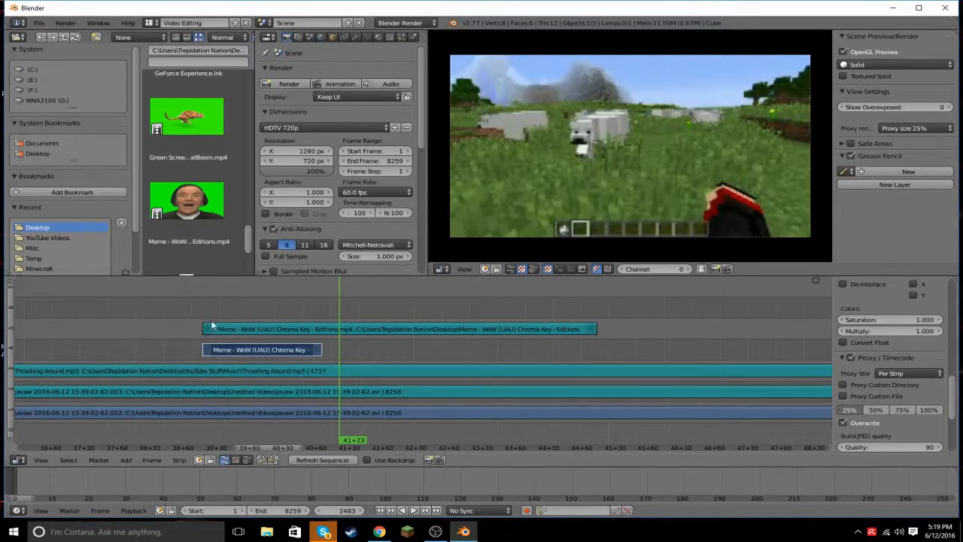
Play the green-screen clip again from 39+06 to 41+03 to check the rebuilt proxy.
{"action": "left_click", "coordinate": [188, 317]}
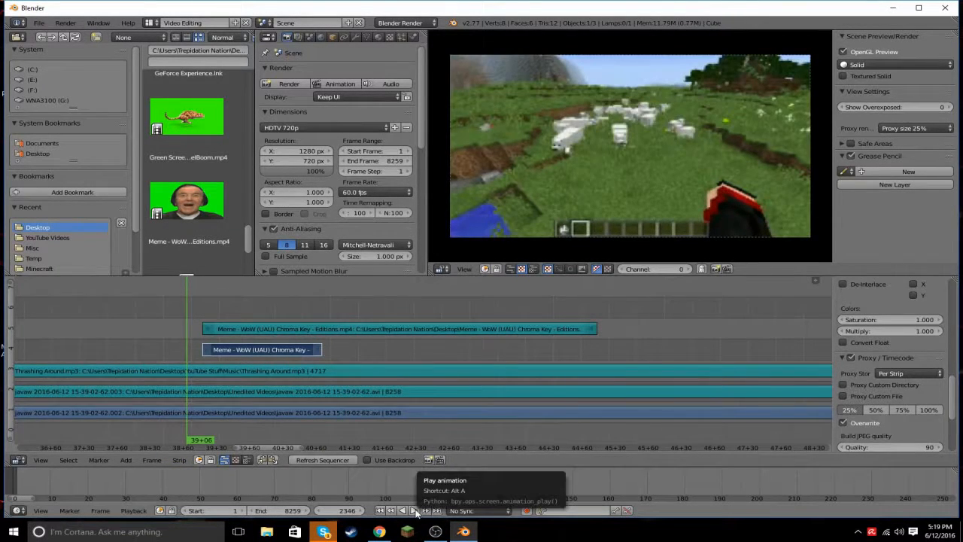
{"action": "left_click", "coordinate": [414, 510]}
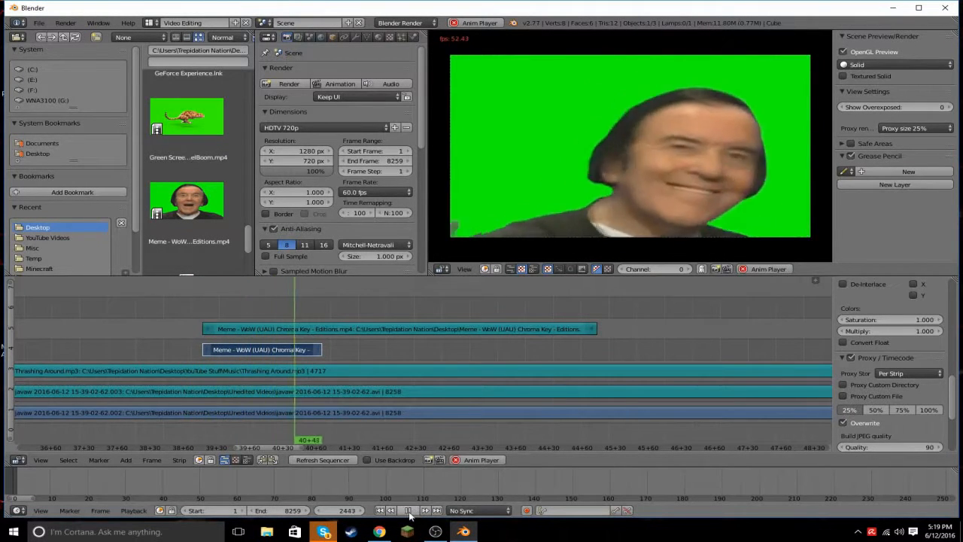
{"action": "left_click", "coordinate": [416, 511]}
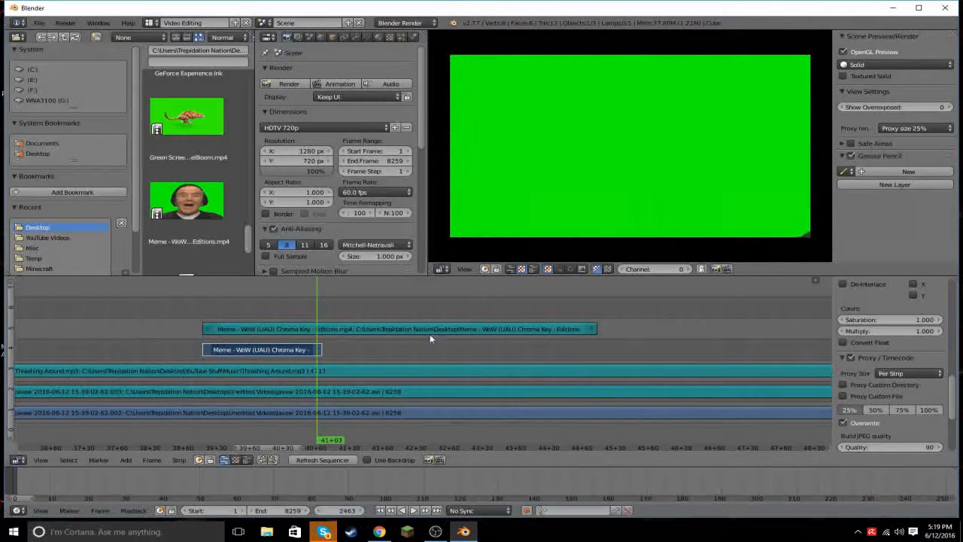
Turn on Draw Waveform for the Thrashing Around.mp3 music strip and scrub the playhead along it to 21+23.
{"action": "right_click", "coordinate": [529, 329]}
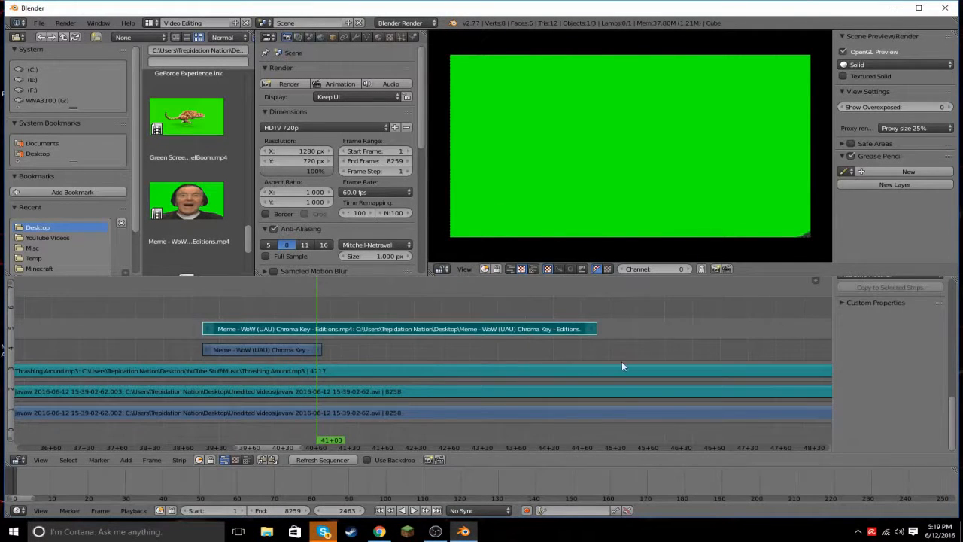
{"action": "scroll", "coordinate": [621, 366], "scroll_direction": "down", "scroll_amount": 5}
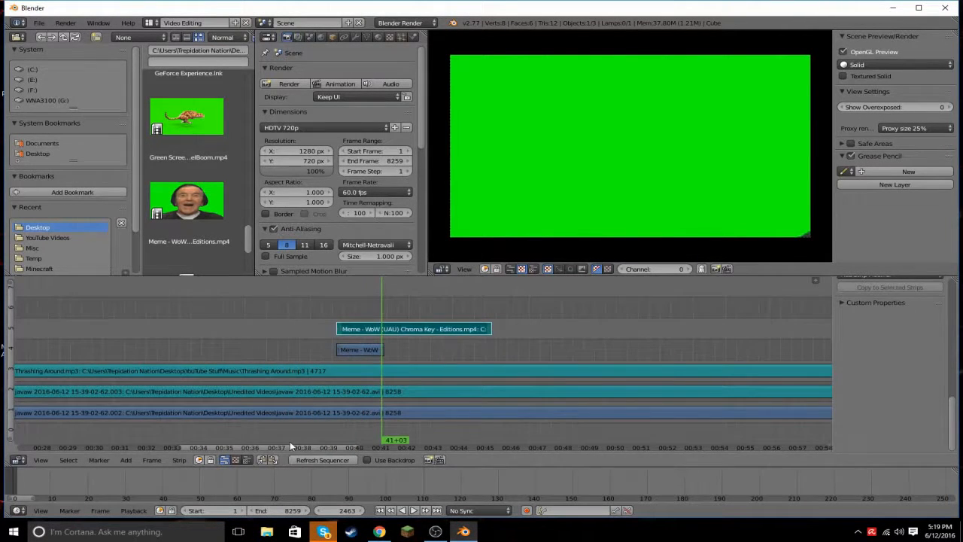
{"action": "left_click_drag", "start_coordinate": [279, 447], "coordinate": [103, 445]}
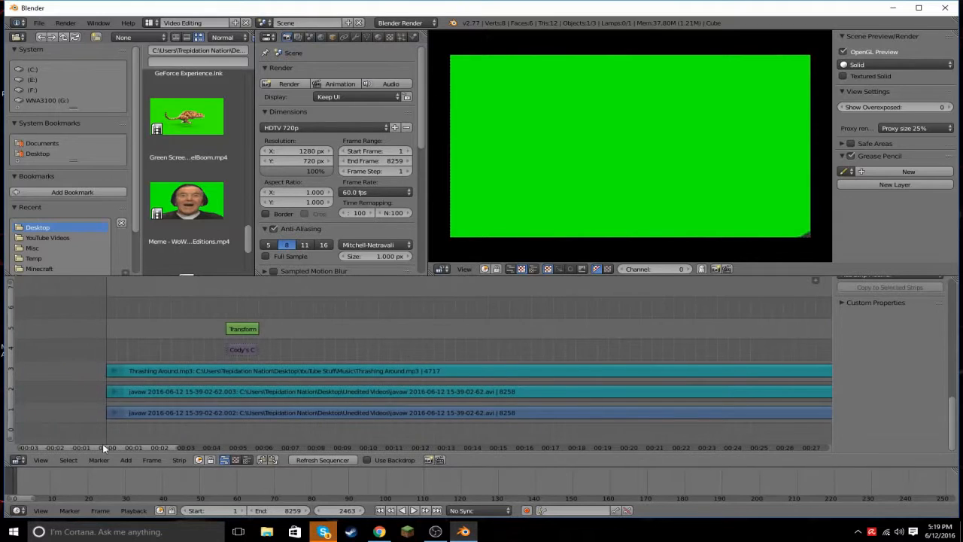
{"action": "right_click", "coordinate": [228, 392]}
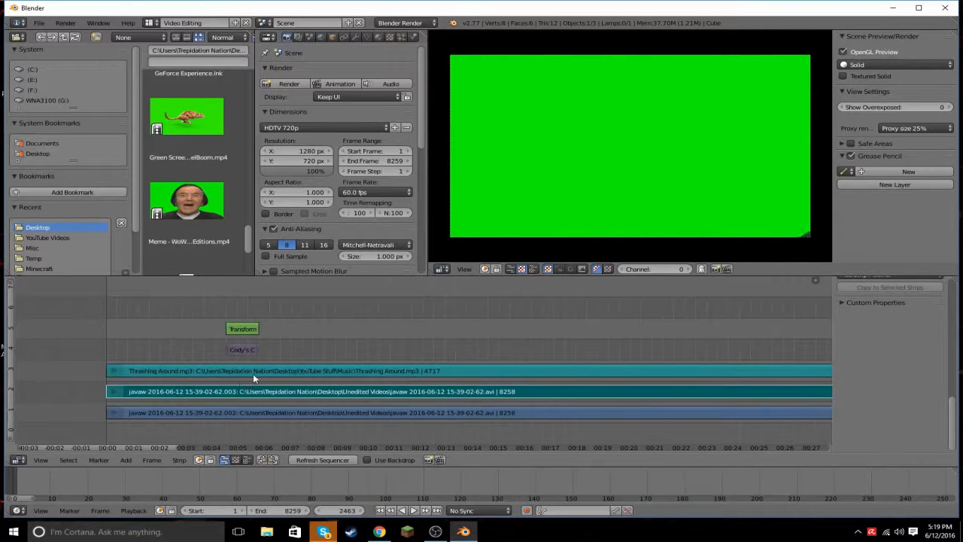
{"action": "right_click", "coordinate": [253, 373]}
{"action": "scroll", "coordinate": [366, 380], "scroll_direction": "up", "scroll_amount": 1}
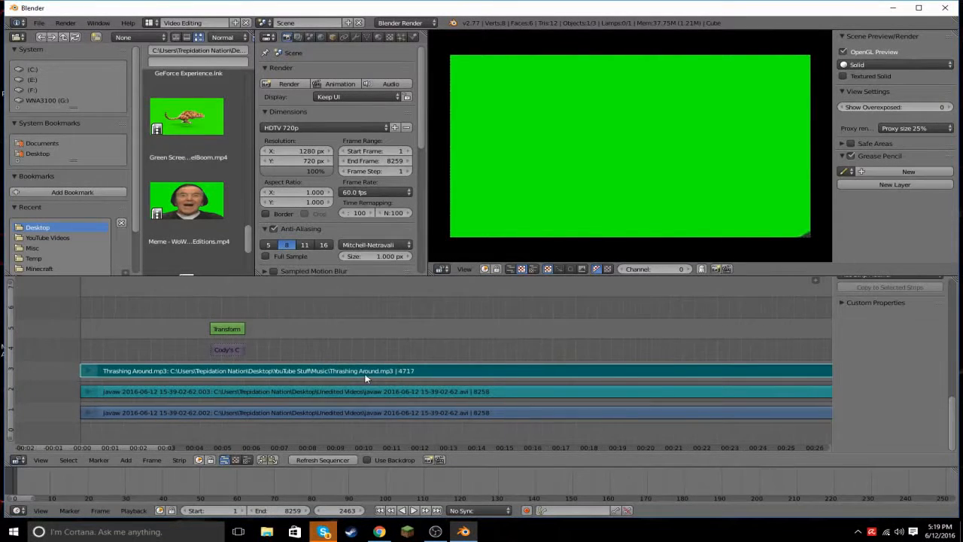
{"action": "scroll", "coordinate": [375, 371], "scroll_direction": "down", "scroll_amount": 1}
{"action": "scroll", "coordinate": [947, 369], "scroll_direction": "up", "scroll_amount": 6}
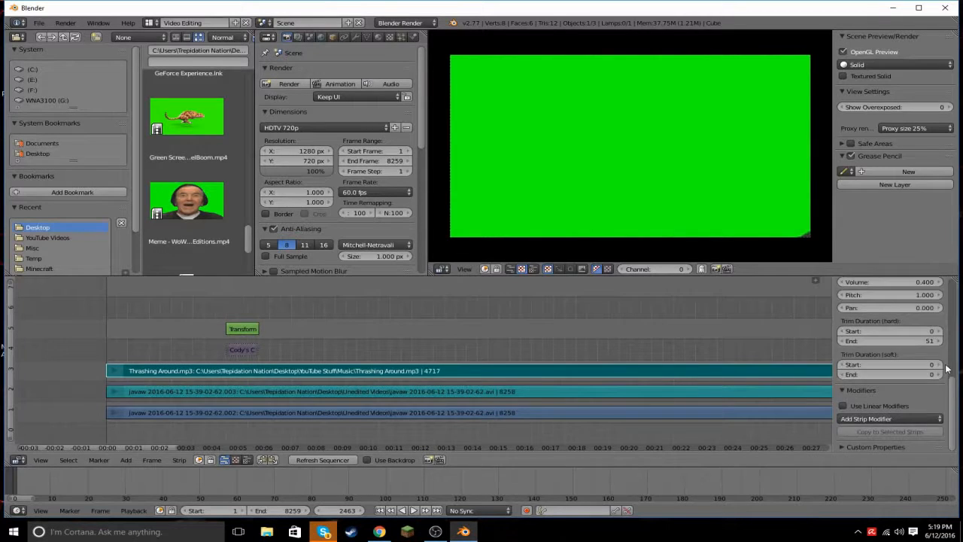
{"action": "scroll", "coordinate": [947, 369], "scroll_direction": "up", "scroll_amount": 1}
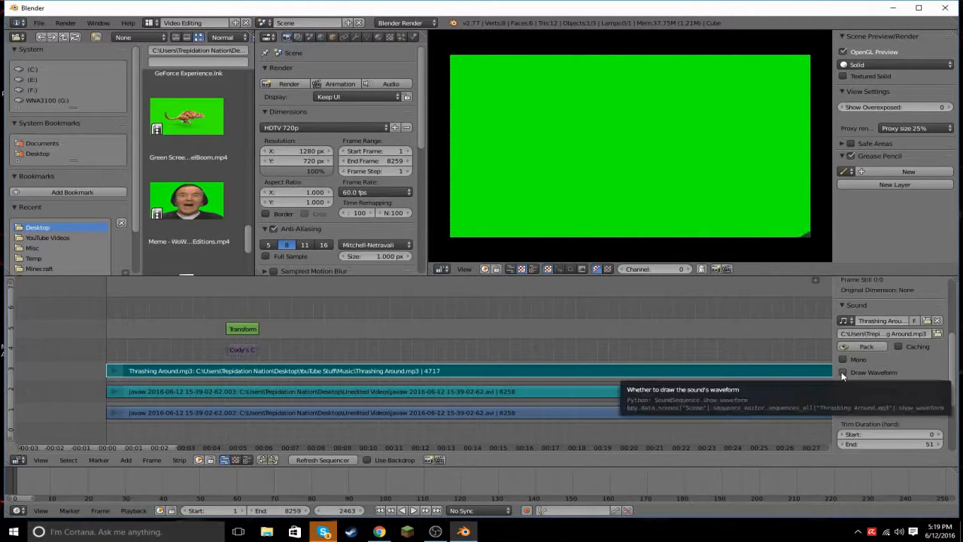
{"action": "left_click", "coordinate": [844, 372]}
{"action": "left_click_drag", "start_coordinate": [413, 372], "coordinate": [667, 374]}
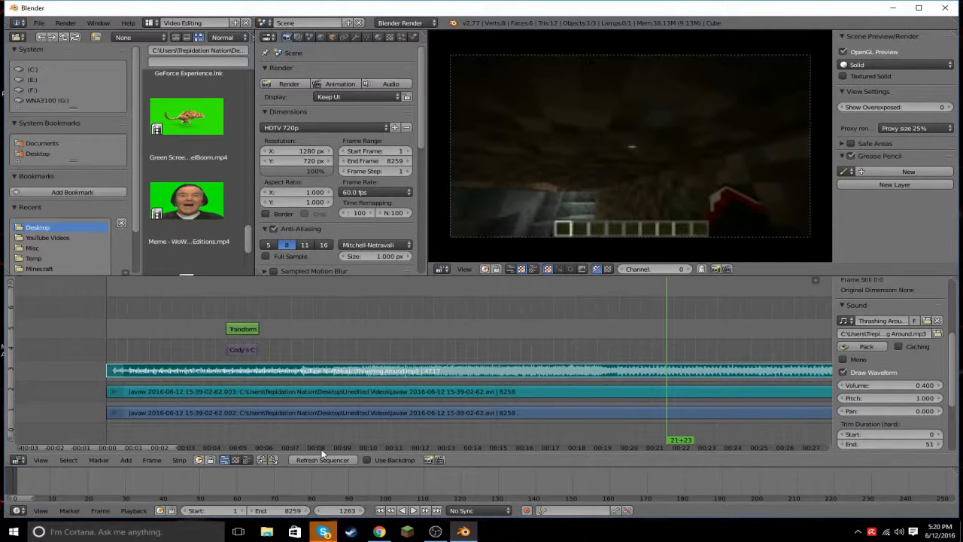
Place the playhead at 39+57 within the green-screen clip and select its video strip on channel 4.
{"action": "left_click_drag", "start_coordinate": [163, 450], "coordinate": [324, 392]}
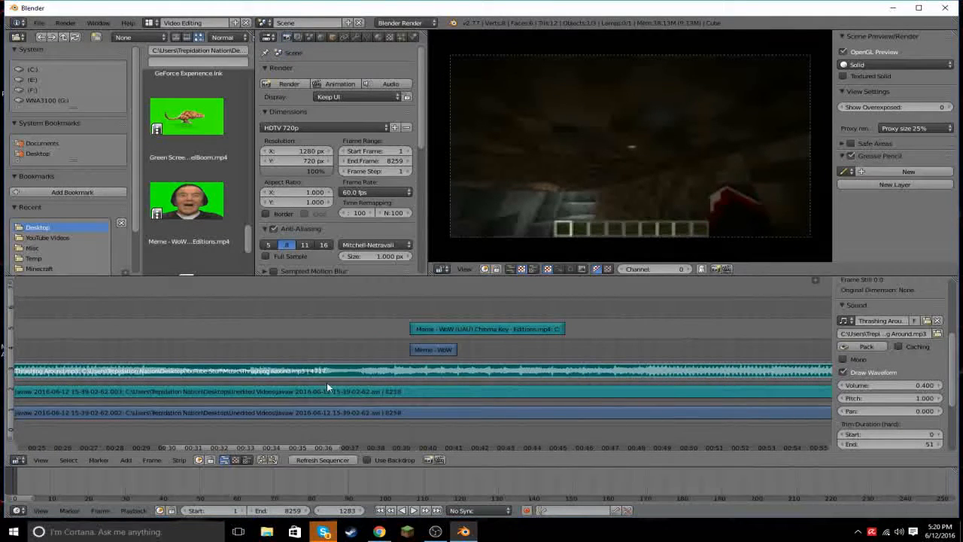
{"action": "left_click_drag", "start_coordinate": [436, 316], "coordinate": [423, 329]}
{"action": "left_click", "coordinate": [430, 349]}
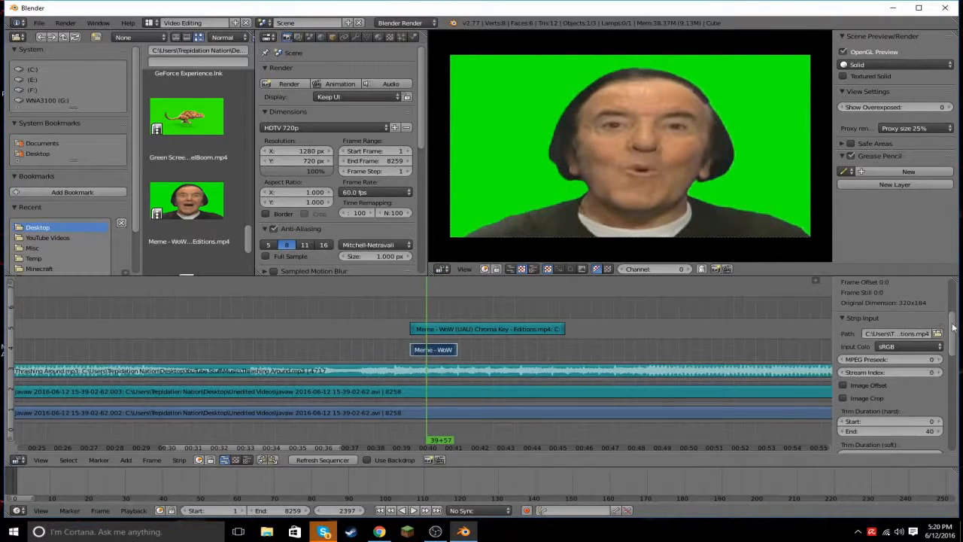
{"action": "scroll", "coordinate": [910, 307], "scroll_direction": "up", "scroll_amount": 4}
Try the Over Drop, Multiply, Gamma Cross, Alpha Under and Alpha Over blend modes on the green-screen video strip.
{"action": "left_click", "coordinate": [923, 323]}
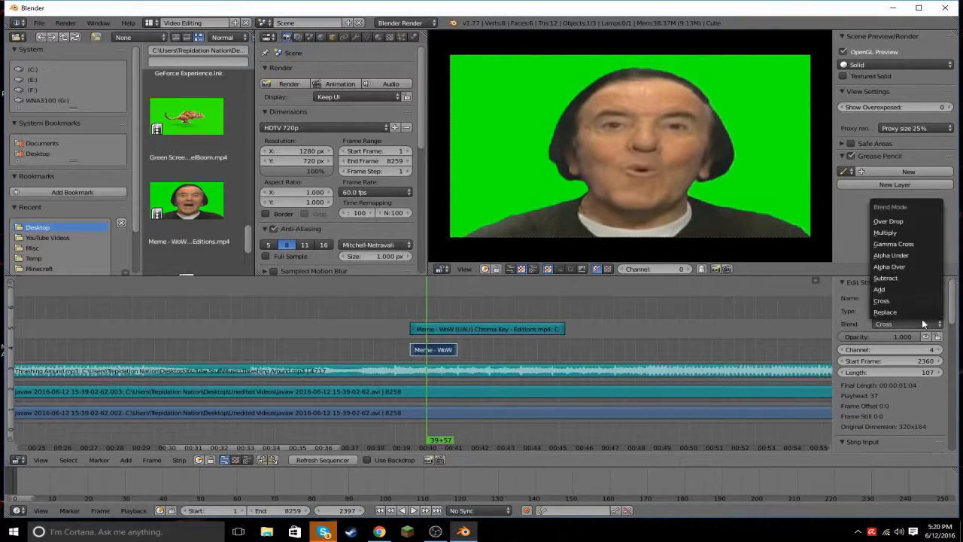
{"action": "left_click", "coordinate": [907, 220]}
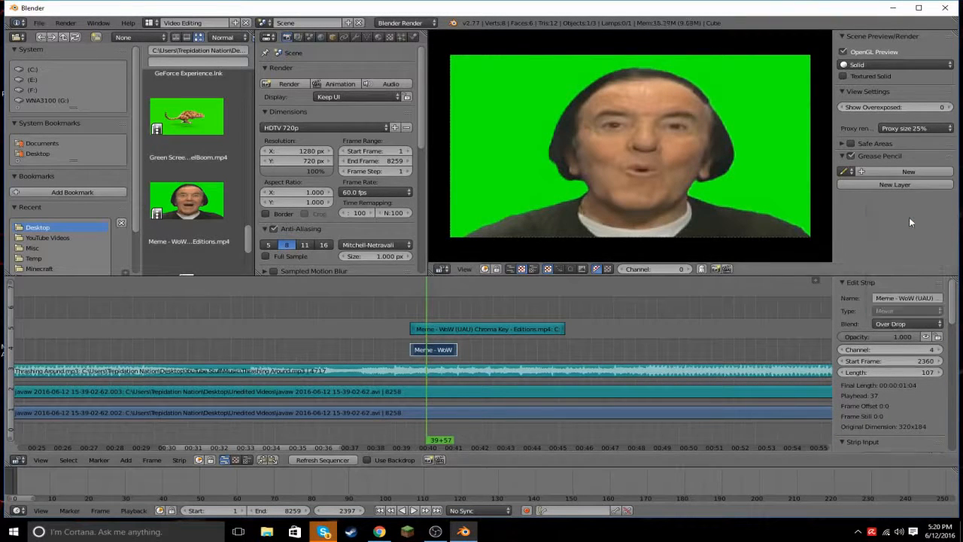
{"action": "left_click", "coordinate": [882, 323]}
{"action": "left_click", "coordinate": [900, 264]}
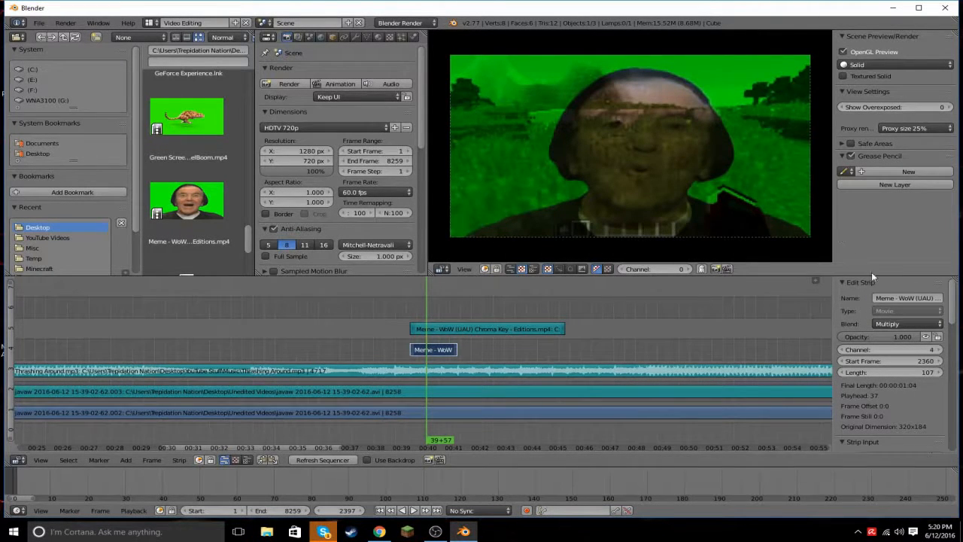
{"action": "left_click", "coordinate": [905, 323]}
{"action": "left_click", "coordinate": [903, 246]}
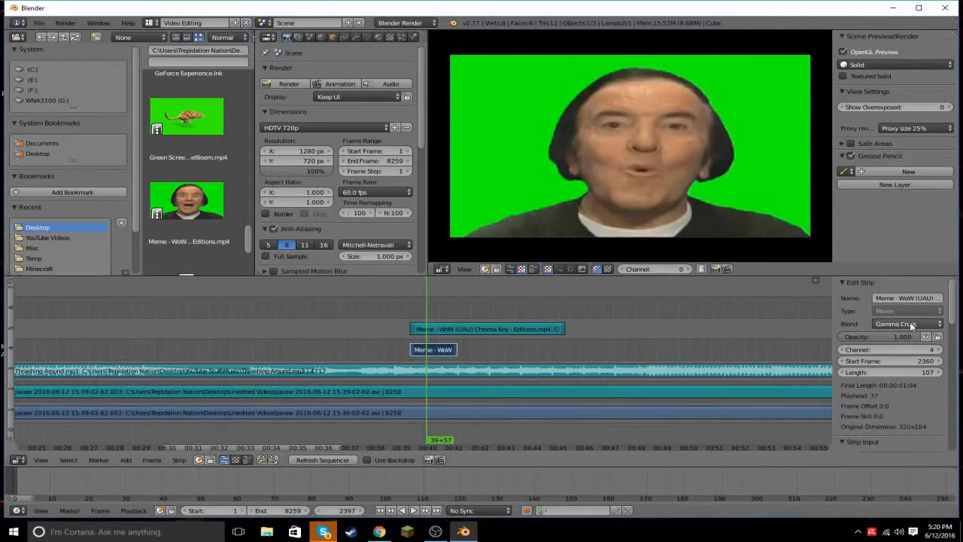
{"action": "left_click", "coordinate": [910, 323]}
{"action": "left_click", "coordinate": [906, 241]}
{"action": "left_click", "coordinate": [901, 322]}
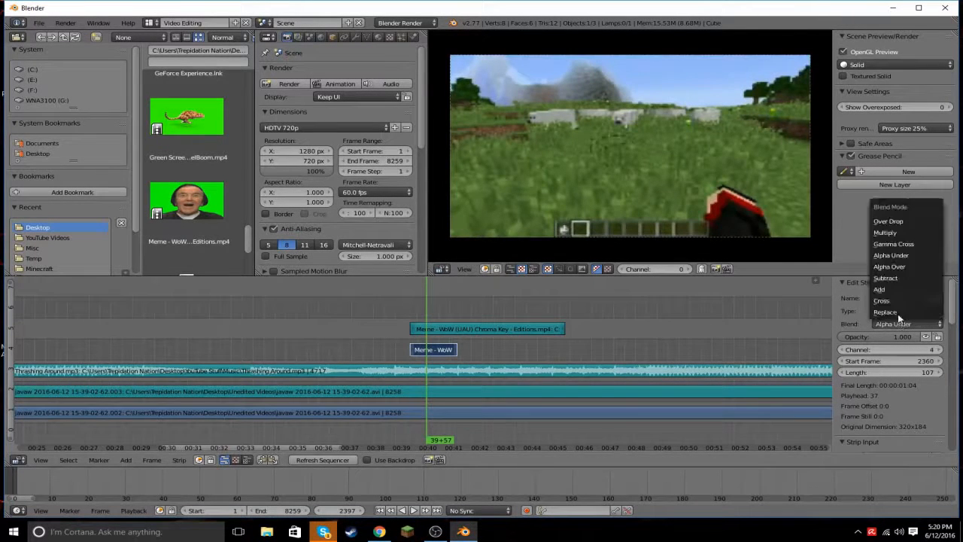
{"action": "left_click", "coordinate": [891, 266]}
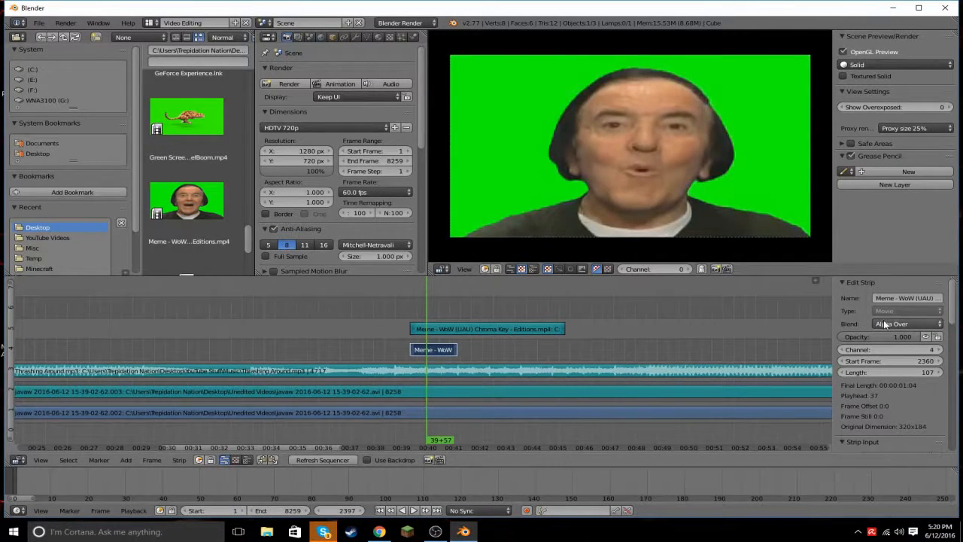
Try the Subtract, Add, Cross and Replace blend modes on the green-screen video strip, followed by Alpha Over again.
{"action": "left_click", "coordinate": [884, 322]}
{"action": "left_click", "coordinate": [887, 278]}
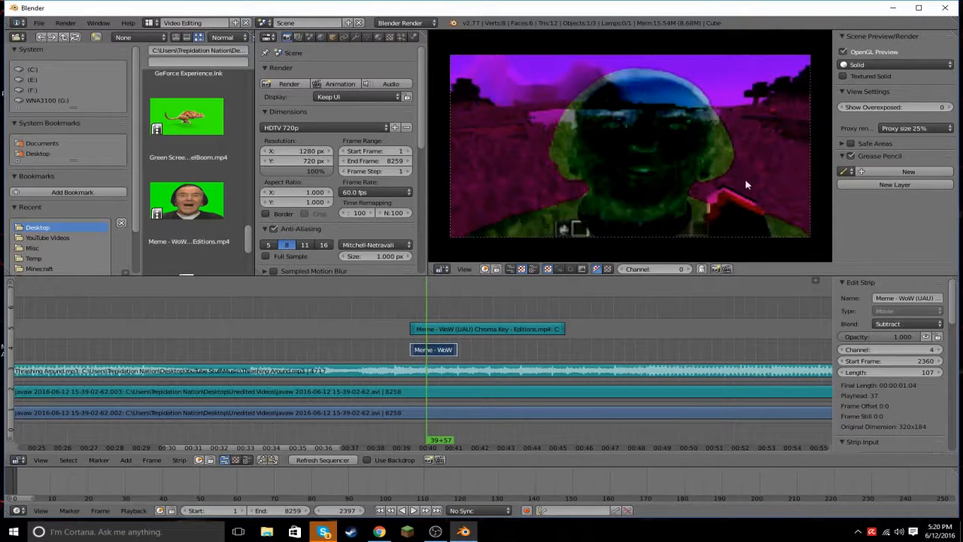
{"action": "left_click", "coordinate": [892, 324]}
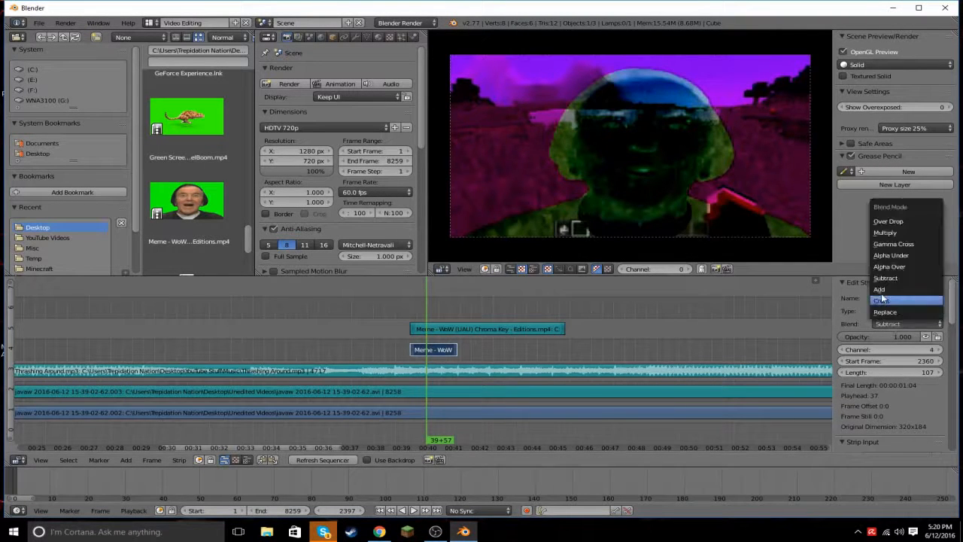
{"action": "left_click", "coordinate": [888, 292]}
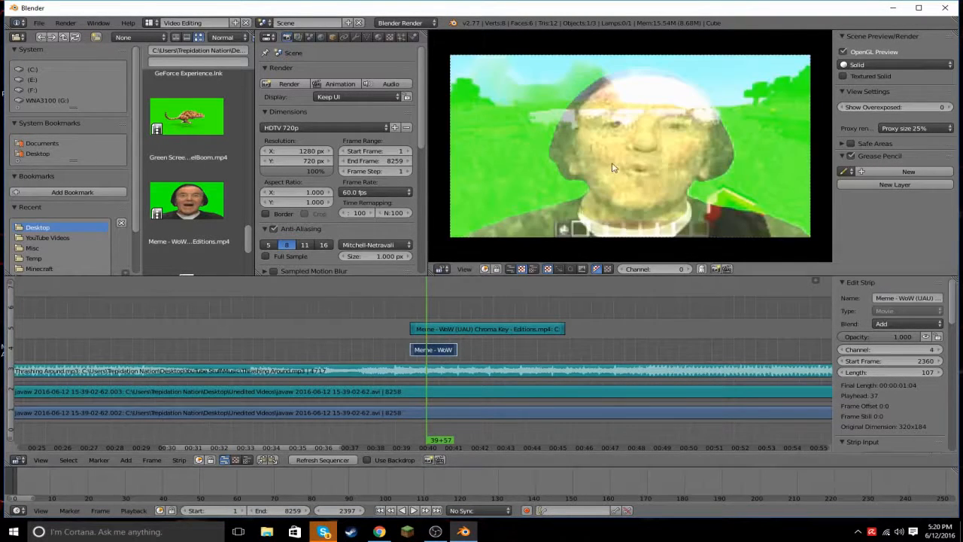
{"action": "left_click", "coordinate": [892, 323]}
{"action": "left_click", "coordinate": [888, 305]}
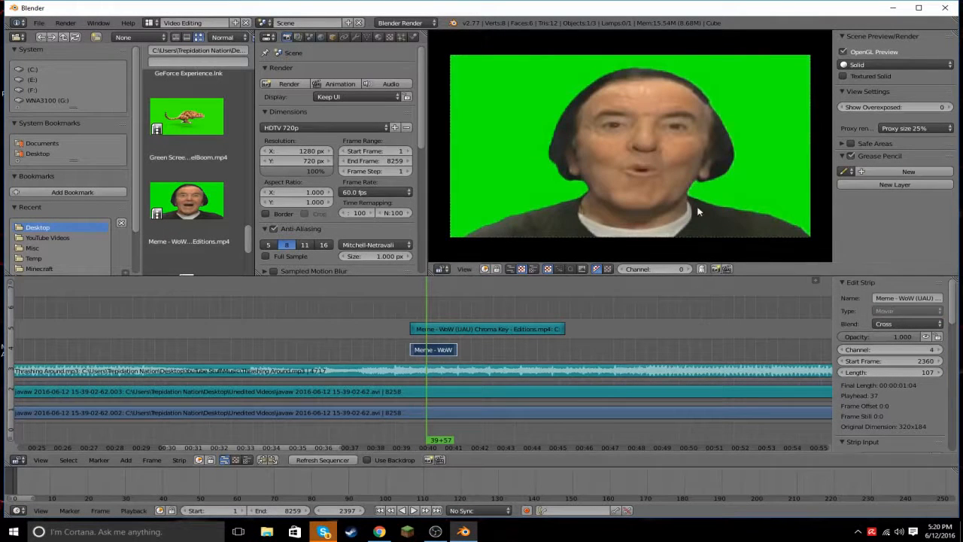
{"action": "left_click", "coordinate": [892, 324]}
{"action": "left_click", "coordinate": [888, 318]}
{"action": "left_click", "coordinate": [896, 324]}
{"action": "scroll", "coordinate": [893, 396], "scroll_direction": "down", "scroll_amount": 5}
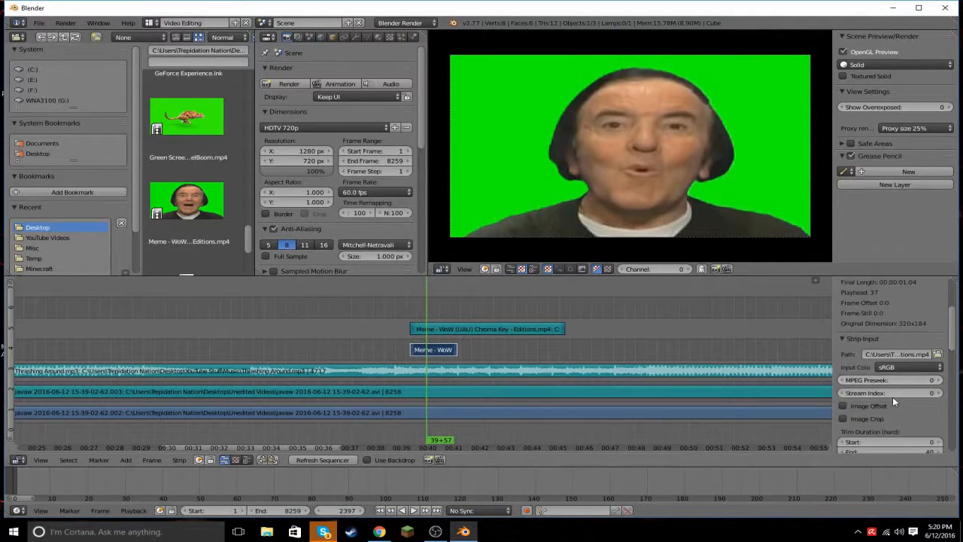
{"action": "scroll", "coordinate": [894, 395], "scroll_direction": "up", "scroll_amount": 6}
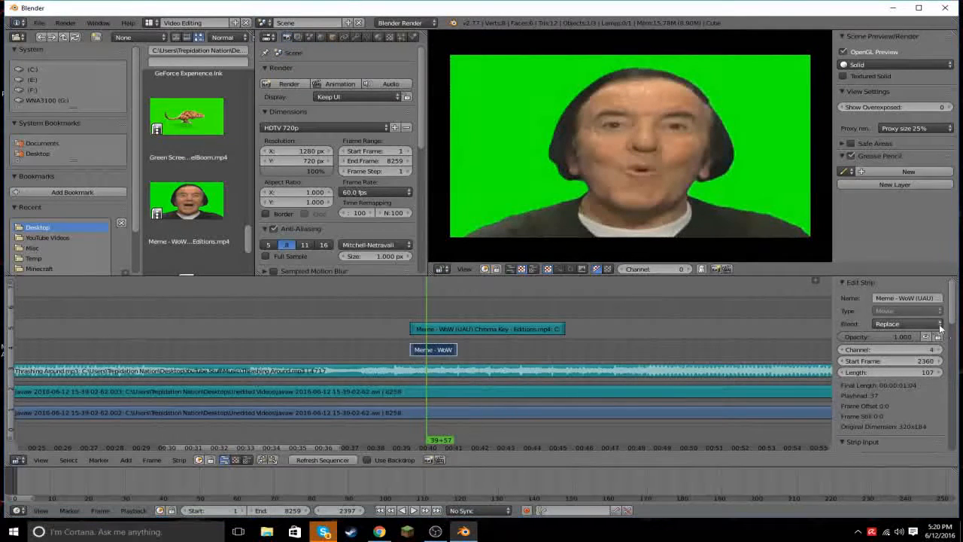
{"action": "left_click", "coordinate": [908, 324]}
{"action": "left_click", "coordinate": [897, 266]}
Set the green-screen video strip's blend mode to Add and its opacity to 0.368.
{"action": "left_click", "coordinate": [913, 324]}
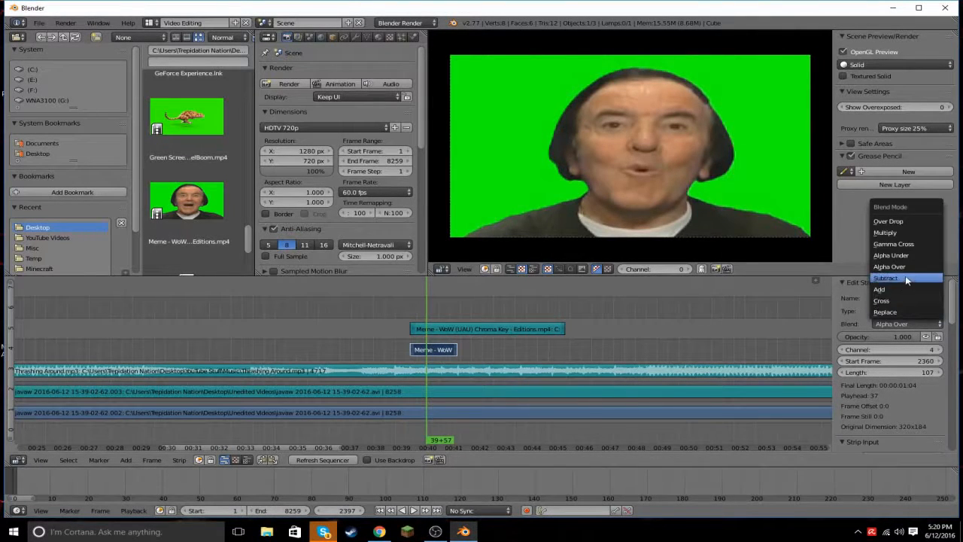
{"action": "left_click", "coordinate": [900, 287]}
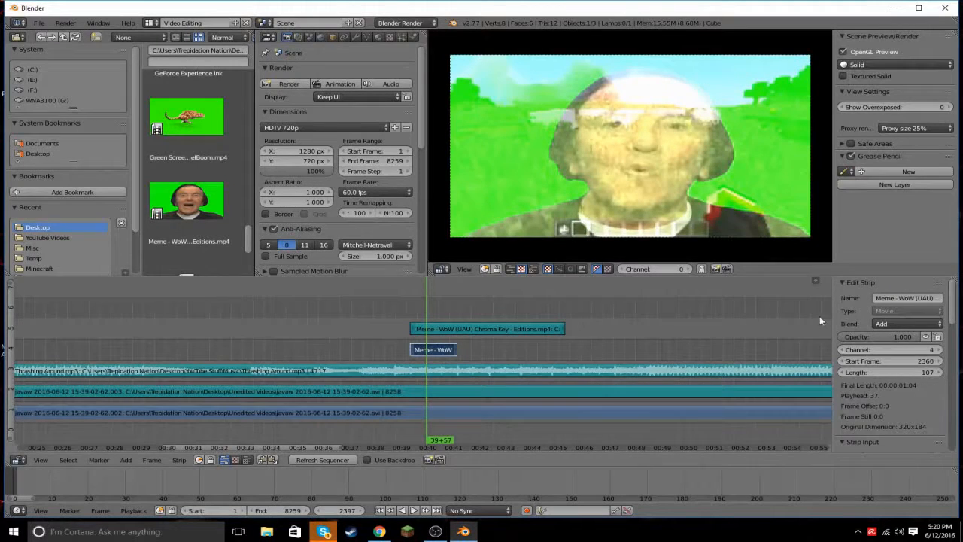
{"action": "mouse_move", "coordinate": [886, 343]}
{"action": "left_mouse_down"}
{"action": "mouse_move", "coordinate": [843, 344]}
{"action": "mouse_move", "coordinate": [888, 343]}
{"action": "left_mouse_up"}
Play the sequence from 37+04 to 40+29 to check the blended green-screen overlay.
{"action": "left_click", "coordinate": [353, 306]}
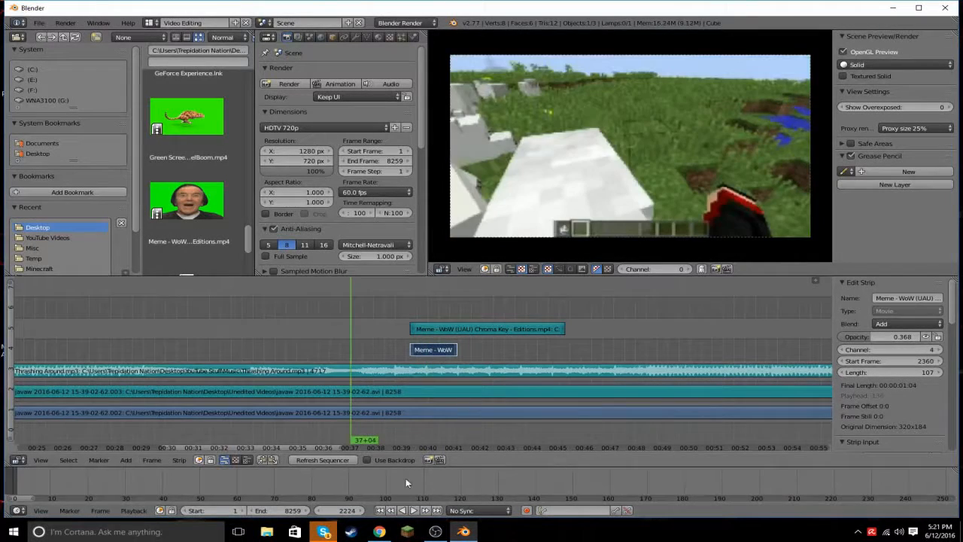
{"action": "left_click", "coordinate": [413, 511]}
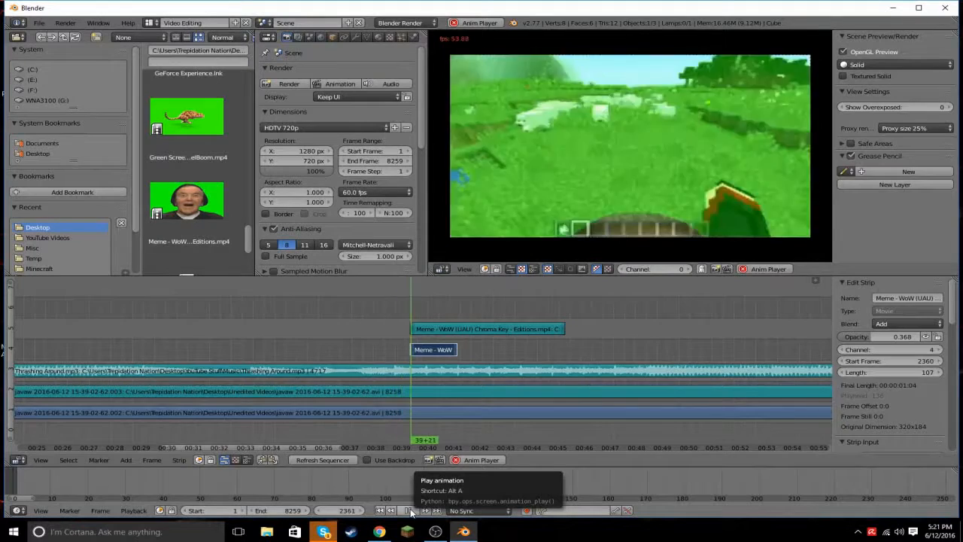
{"action": "left_click", "coordinate": [407, 511]}
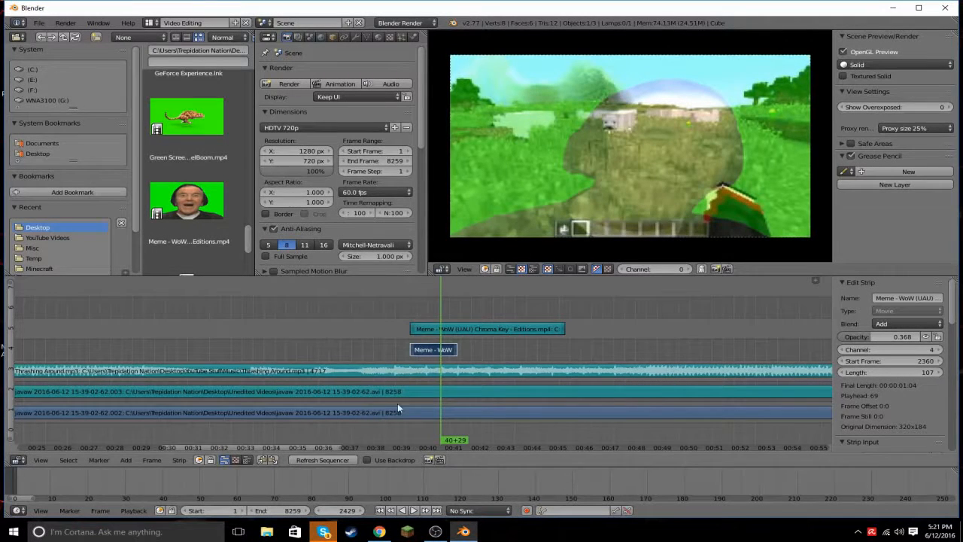
{"action": "scroll", "coordinate": [309, 443], "scroll_direction": "down", "scroll_amount": 5, "text": "ctrl"}
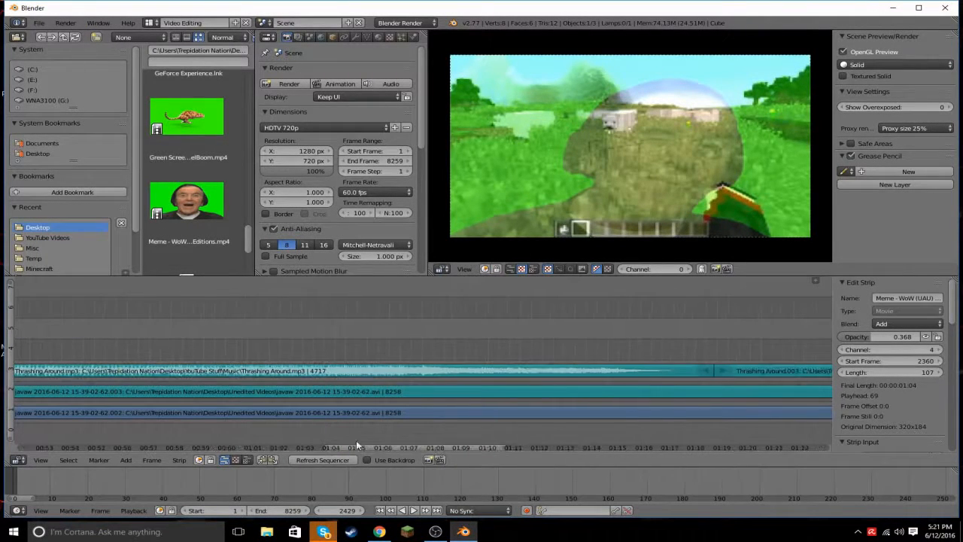
Review the full sequence from its last strips back to its start, including the banner, music and green-screen overlay strips.
{"action": "scroll", "coordinate": [390, 444], "scroll_direction": "down", "scroll_amount": 5, "text": "ctrl"}
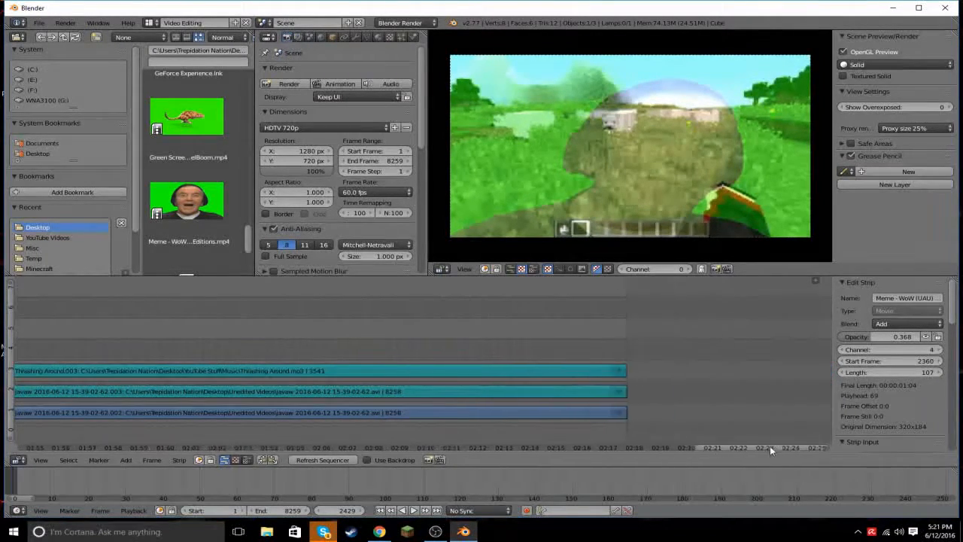
{"action": "left_click_drag", "start_coordinate": [471, 428], "coordinate": [10, 373]}
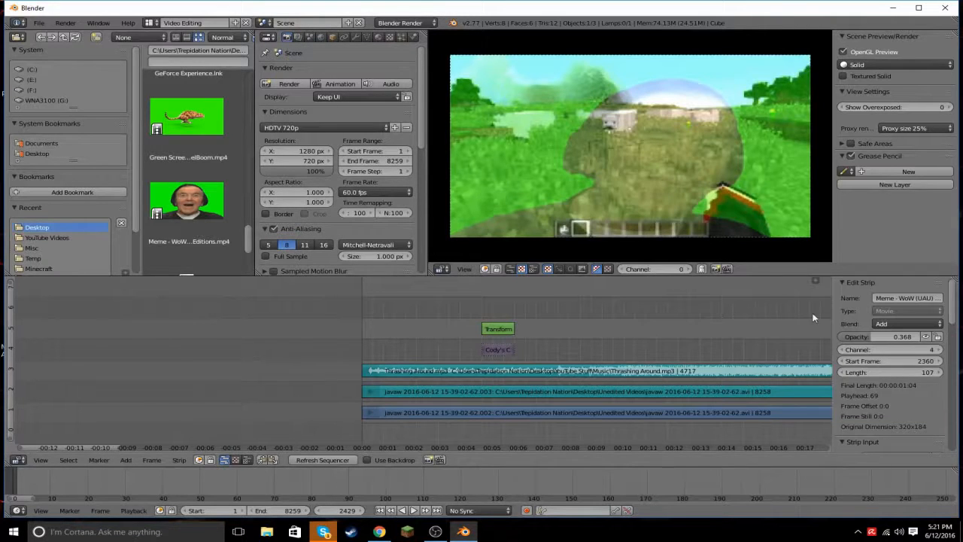
{"action": "scroll", "coordinate": [741, 373], "scroll_direction": "up", "scroll_amount": 2}
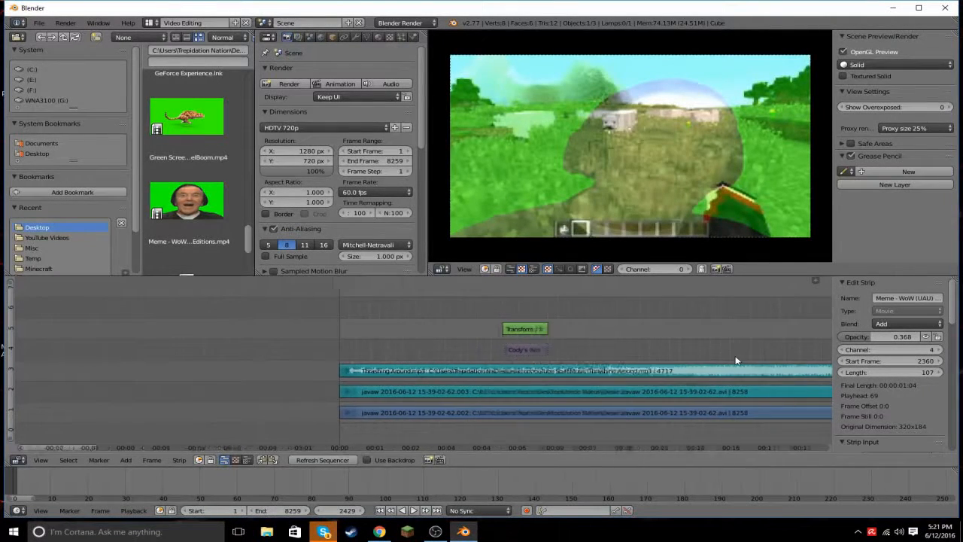
{"action": "left_click_drag", "start_coordinate": [54, 445], "coordinate": [418, 407]}
{"action": "key", "text": "Home"}
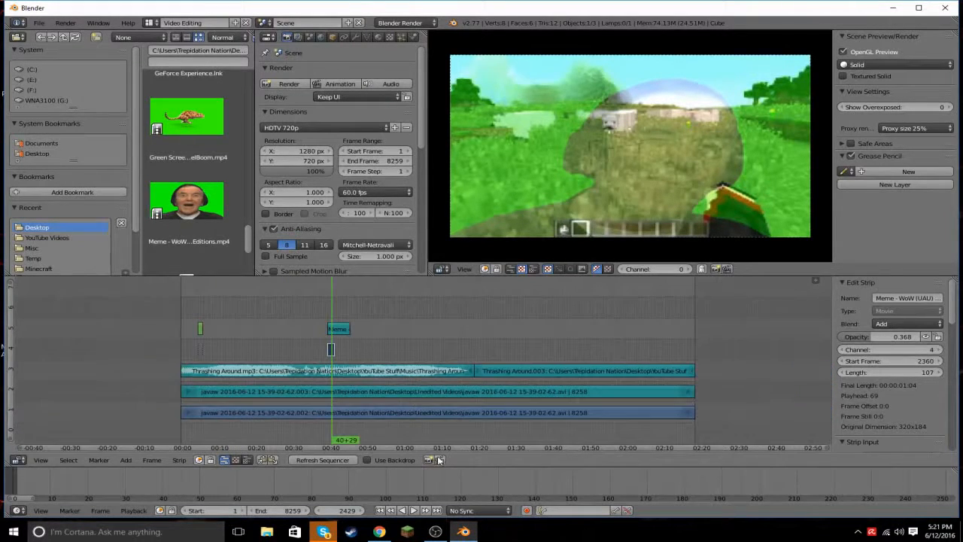
{"action": "left_click_drag", "start_coordinate": [442, 450], "coordinate": [419, 449]}
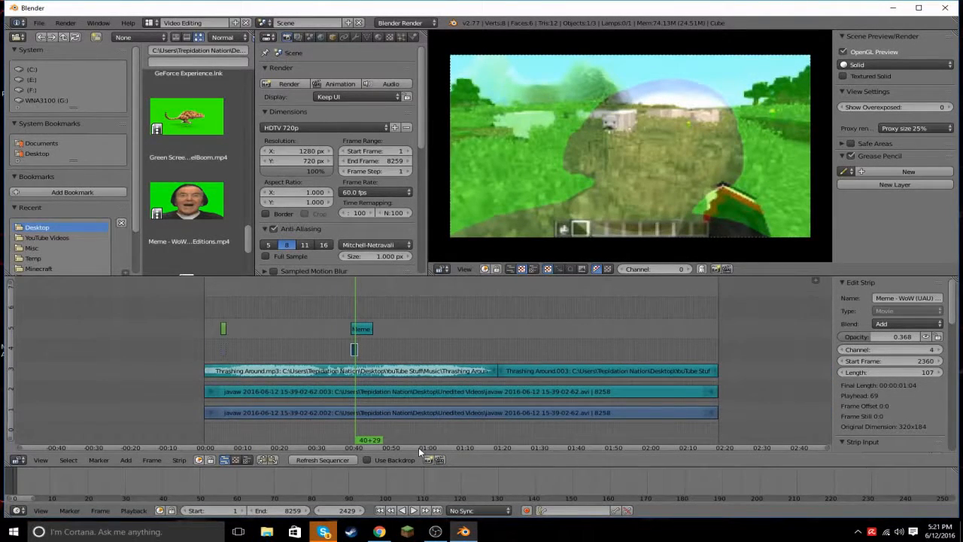
{"action": "scroll", "coordinate": [197, 183], "scroll_direction": "up", "scroll_amount": 3}
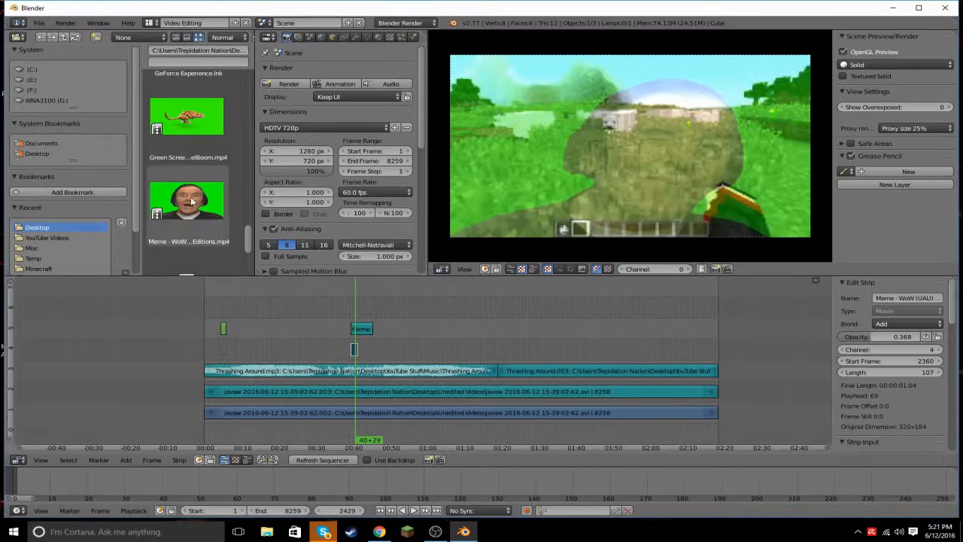
{"action": "scroll", "coordinate": [196, 184], "scroll_direction": "up", "scroll_amount": 6}
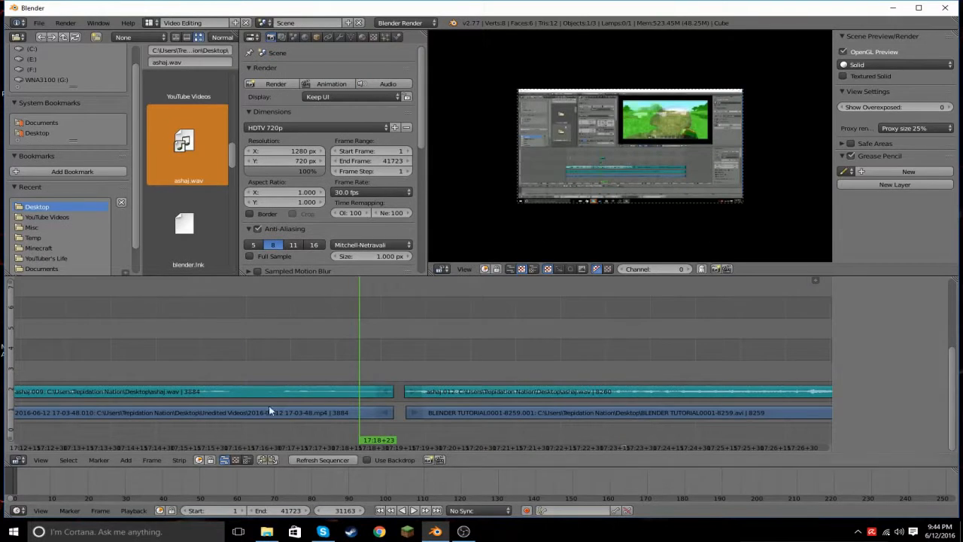
Play the tutorial project at 17:18+23 and inspect the preview frame at several magnifications.
{"action": "left_click_drag", "start_coordinate": [386, 358], "coordinate": [360, 354]}
{"action": "key", "text": "alt+a"}
{"action": "key", "text": "alt+a"}
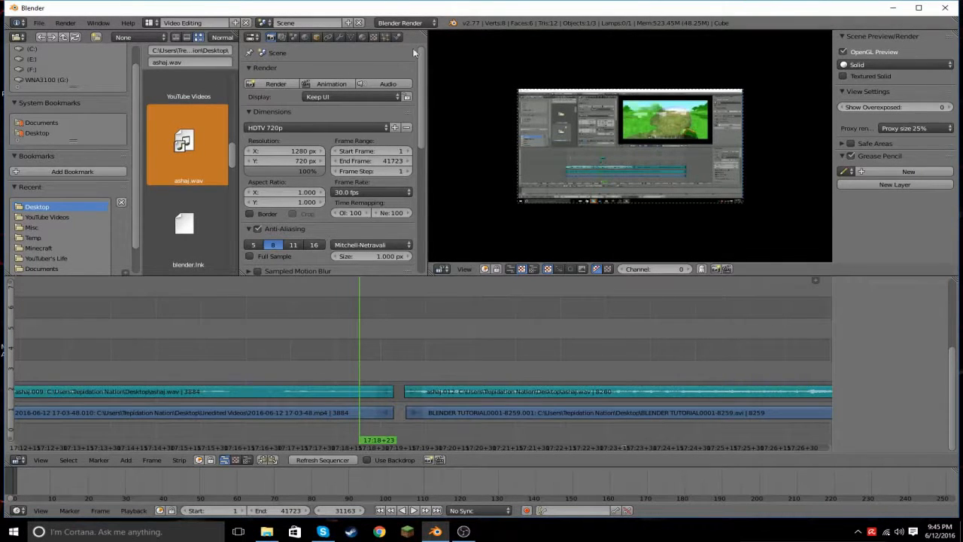
{"action": "scroll", "coordinate": [584, 164], "scroll_direction": "up", "scroll_amount": 3}
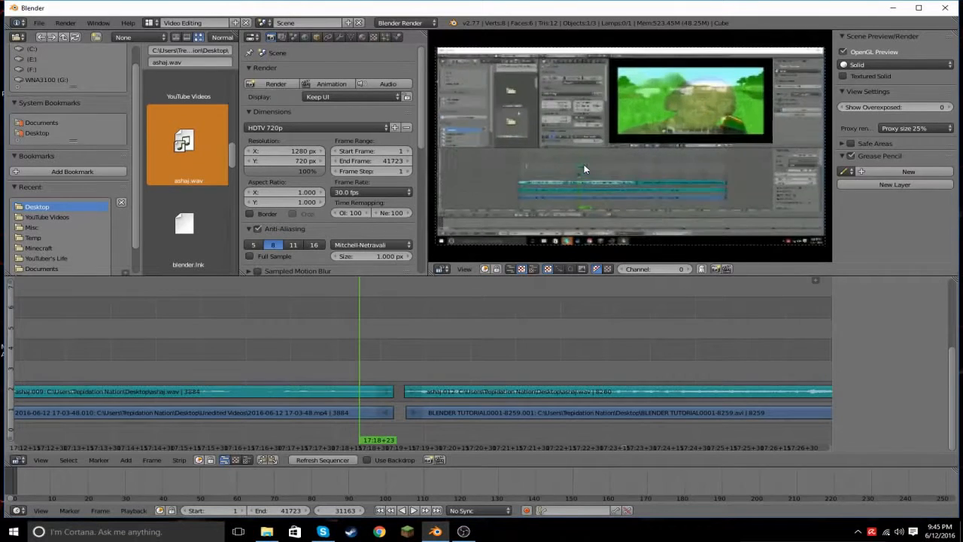
{"action": "scroll", "coordinate": [584, 164], "scroll_direction": "down", "scroll_amount": 3}
{"action": "scroll", "coordinate": [630, 147], "scroll_direction": "up", "scroll_amount": 3}
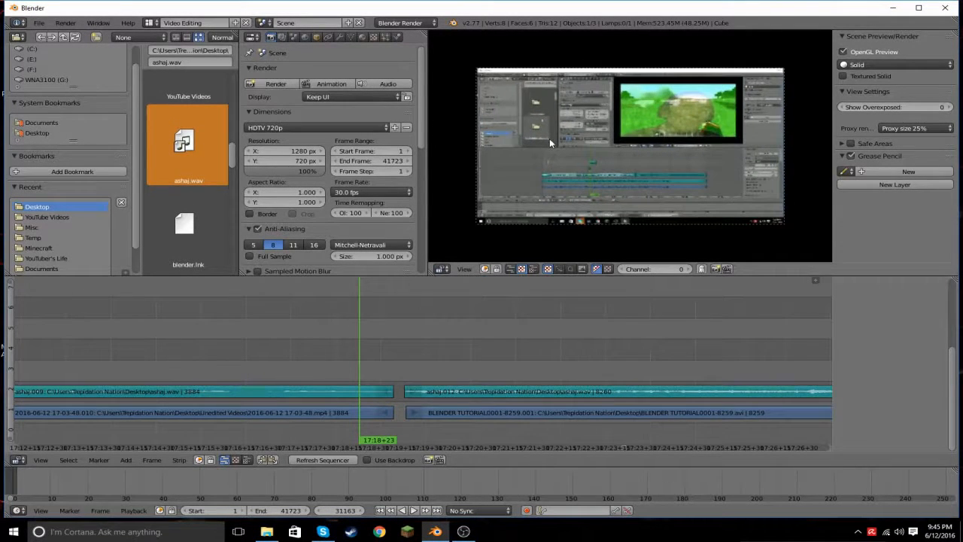
{"action": "scroll", "coordinate": [629, 147], "scroll_direction": "down", "scroll_amount": 1}
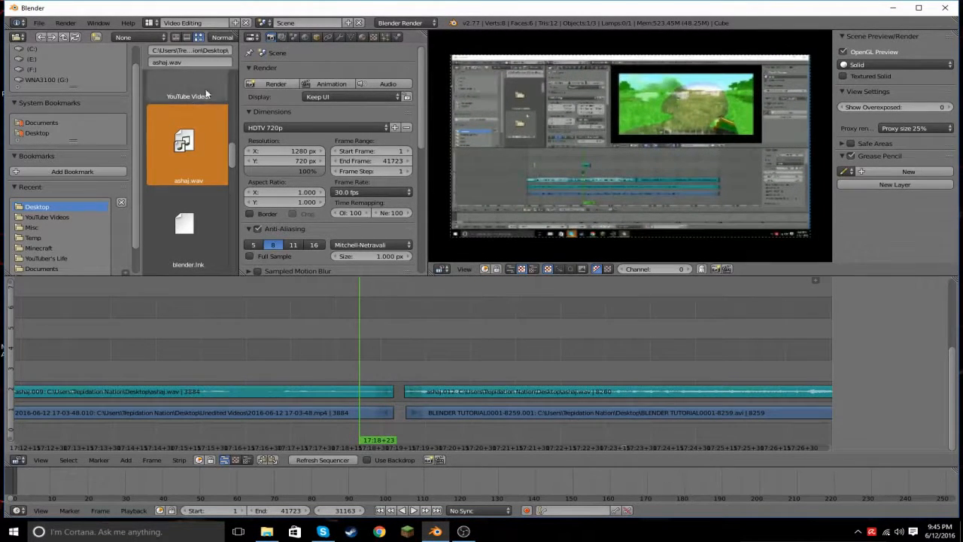
Move the playhead to 17:20+16 to preview the start of the BLENDER TUTORIAL0001-8259.avi strip.
{"action": "left_click", "coordinate": [286, 128]}
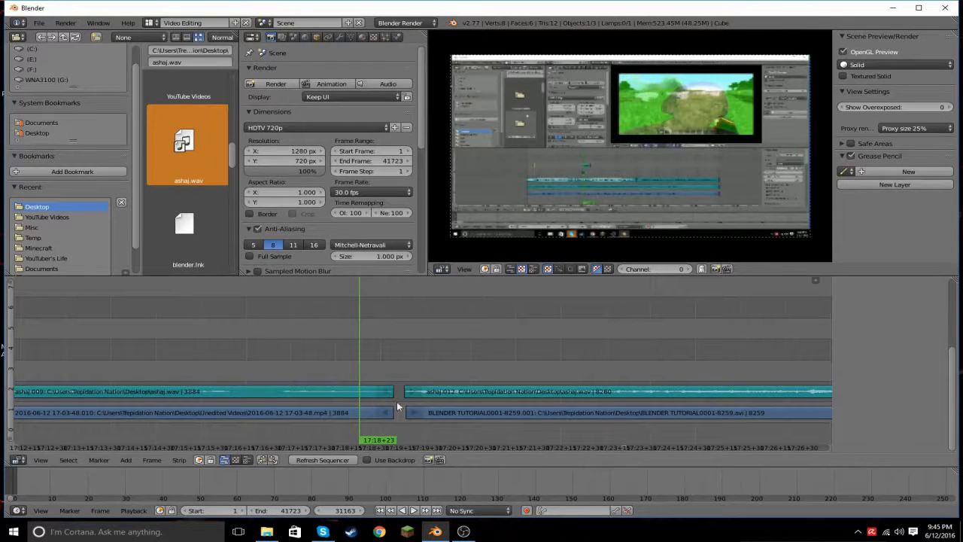
{"action": "left_click", "coordinate": [414, 372]}
{"action": "left_click_drag", "start_coordinate": [450, 374], "coordinate": [455, 374]}
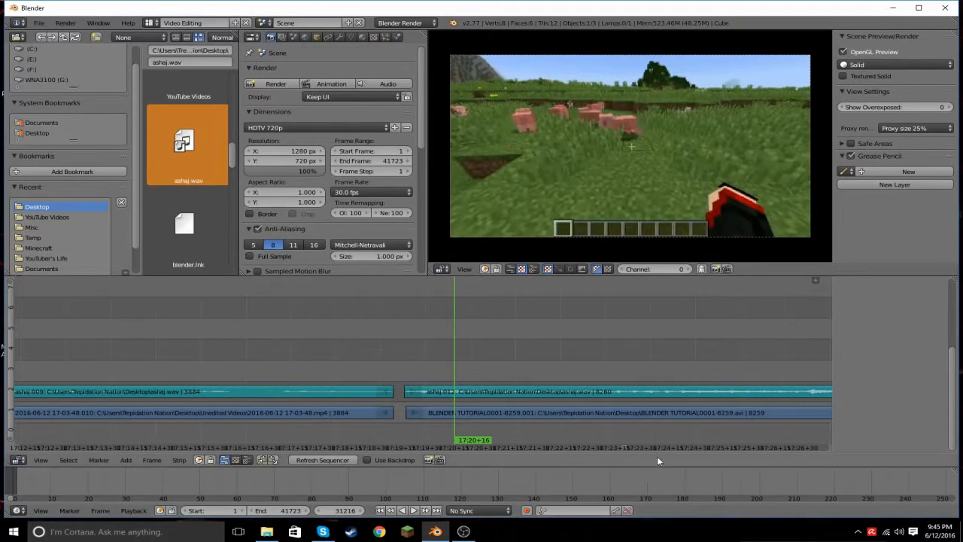
{"action": "scroll", "coordinate": [626, 445], "scroll_direction": "right", "scroll_amount": 5, "text": "ctrl"}
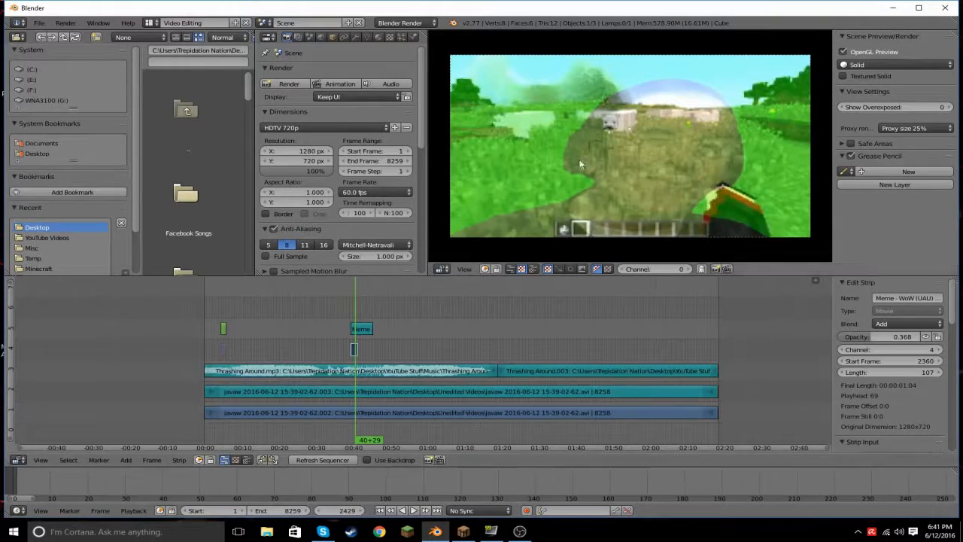
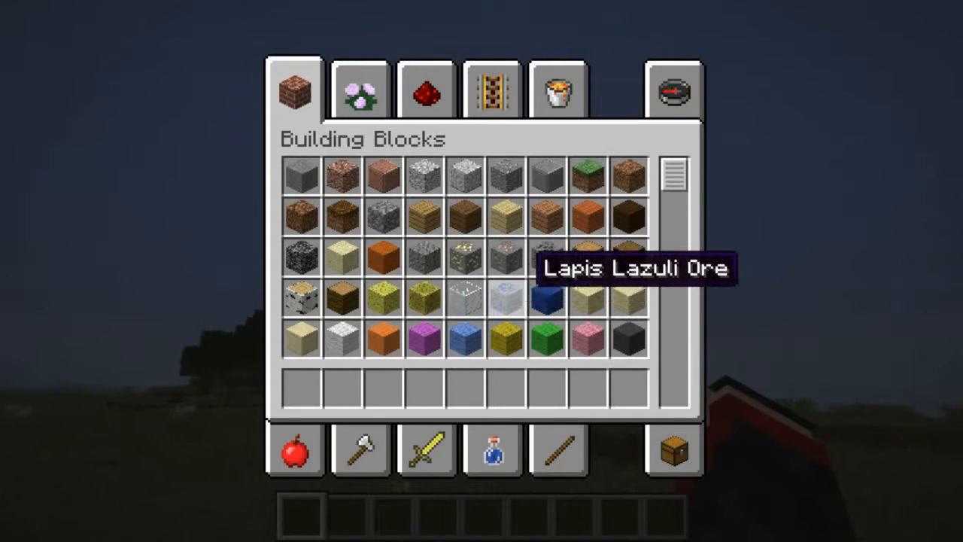
{"action": "left_click", "coordinate": [574, 63]}
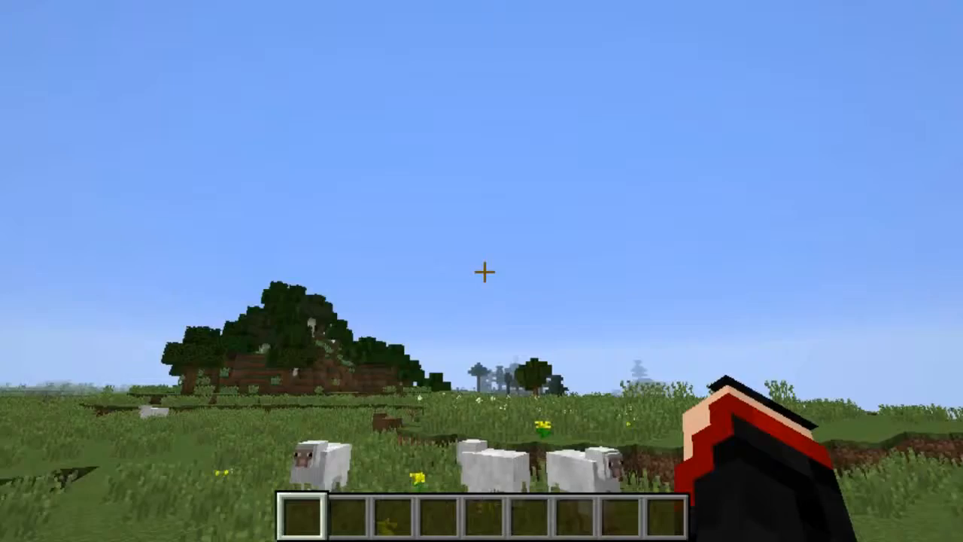
{"action": "key", "text": "w"}
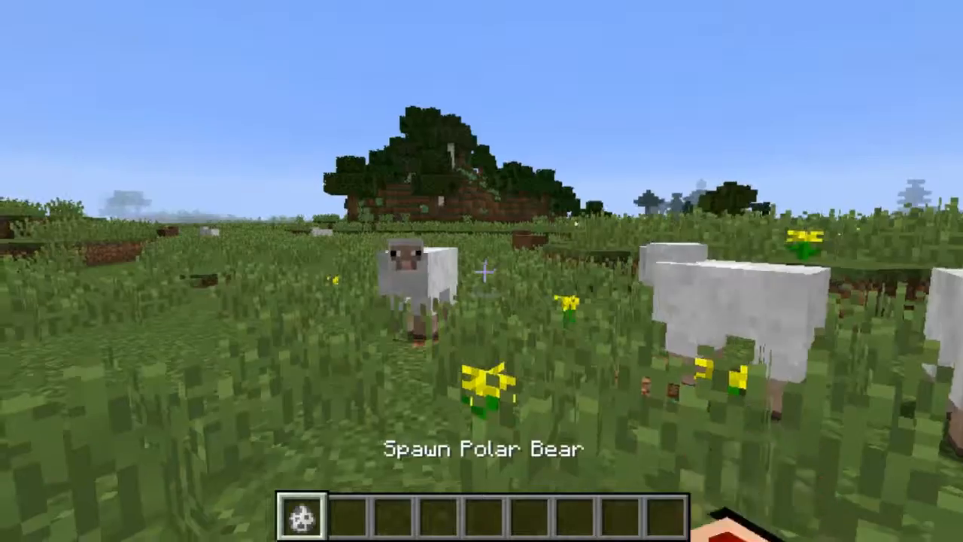
{"action": "key", "text": "w"}
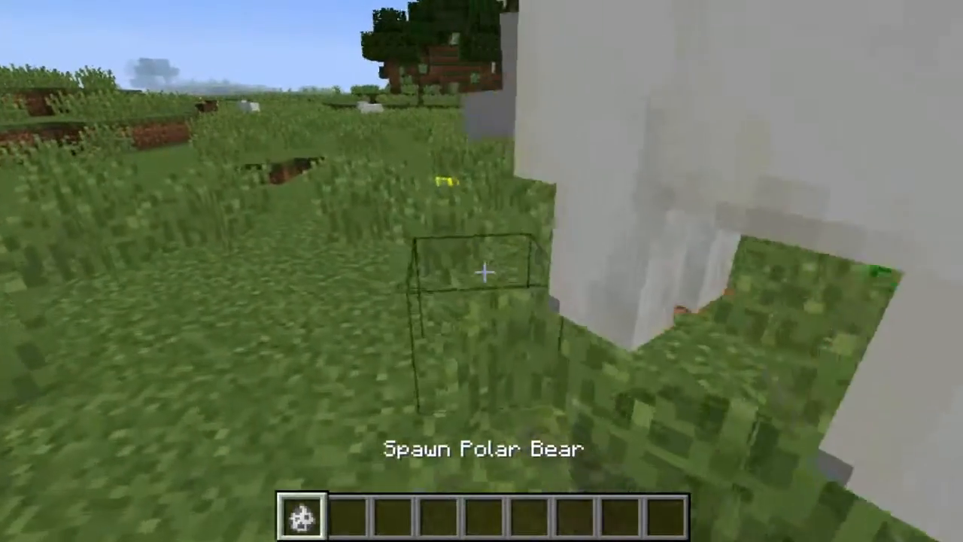
{"action": "right_click", "coordinate": [484, 272]}
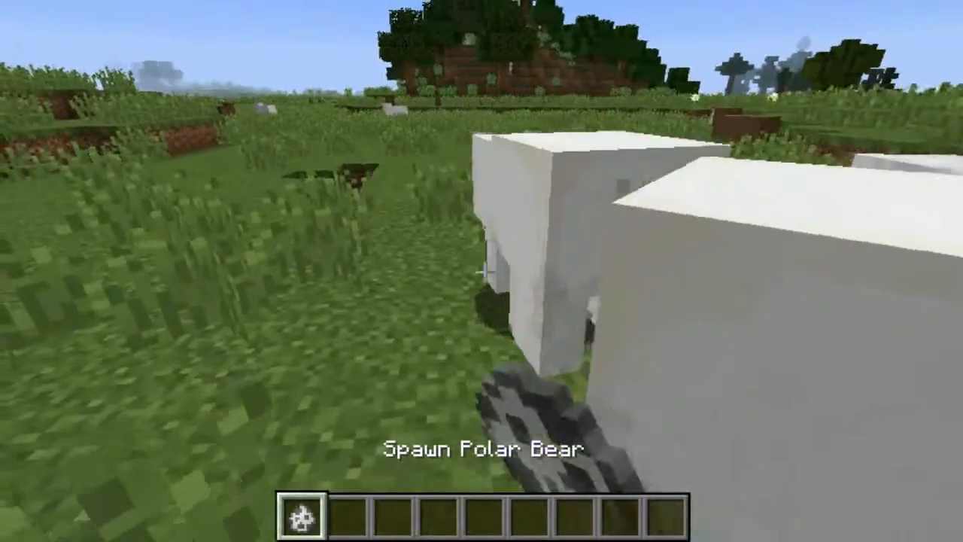
{"action": "right_click", "coordinate": [484, 272]}
{"action": "right_click", "coordinate": [484, 271]}
{"action": "right_click", "coordinate": [484, 272]}
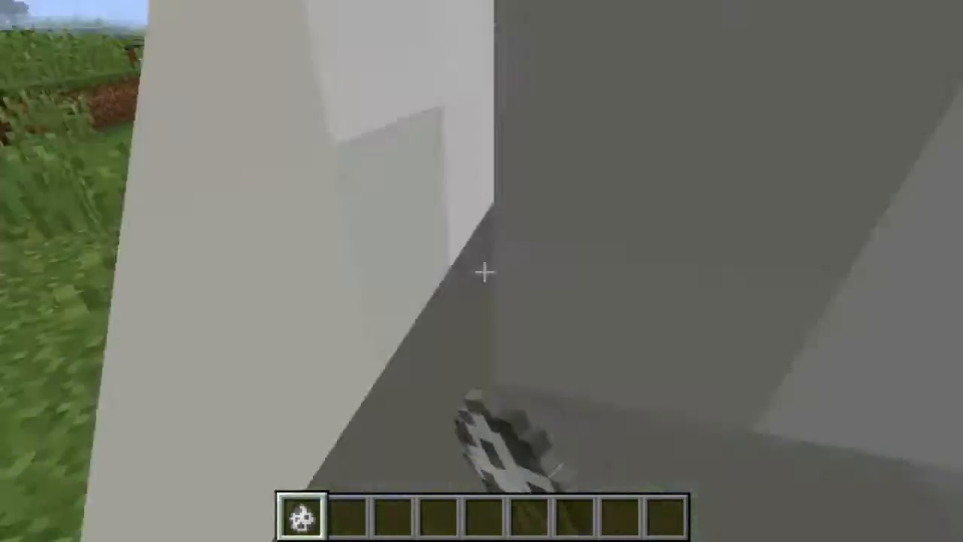
{"action": "right_click", "coordinate": [484, 272]}
{"action": "right_click", "coordinate": [483, 272]}
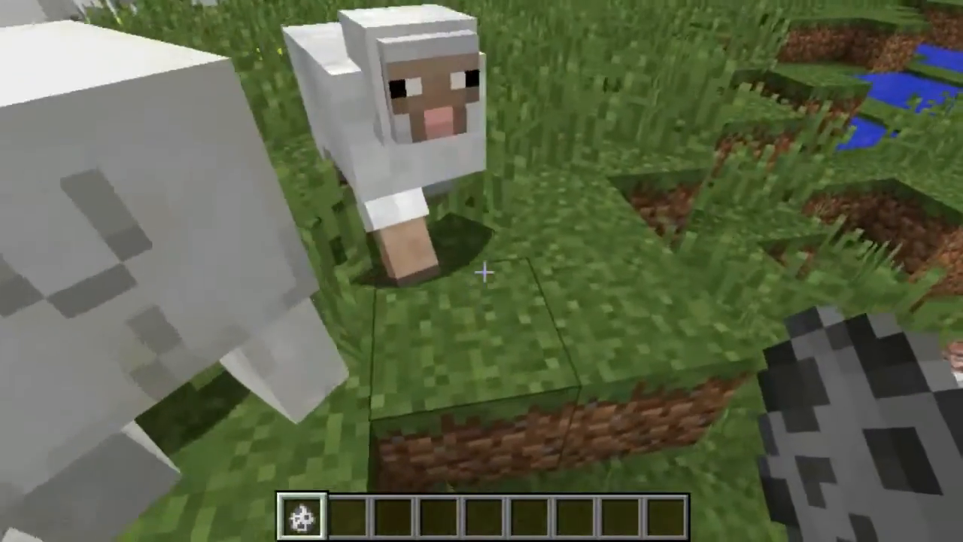
{"action": "key", "text": "w"}
{"action": "scroll", "coordinate": [485, 272], "scroll_direction": "down", "scroll_amount": 1}
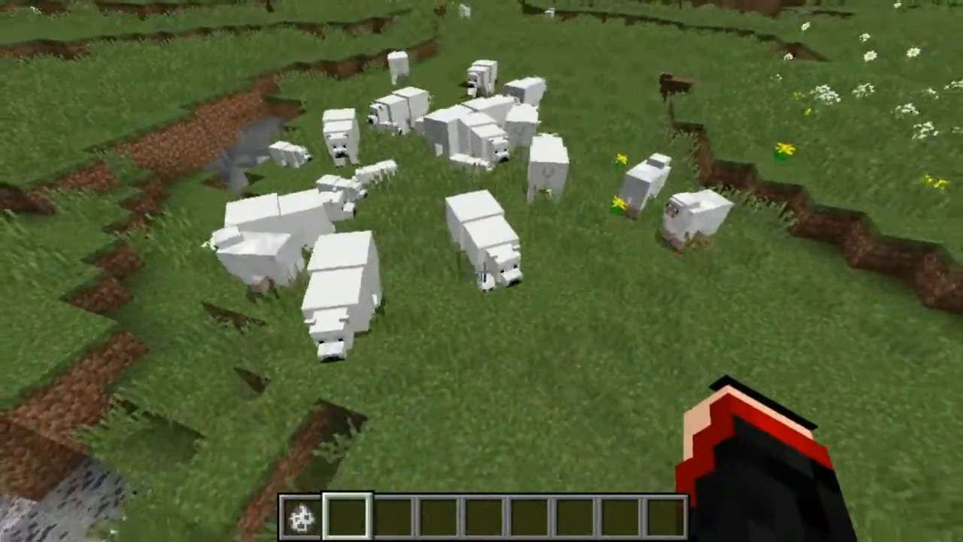
{"action": "key", "text": "s"}
{"action": "key", "text": "shift"}
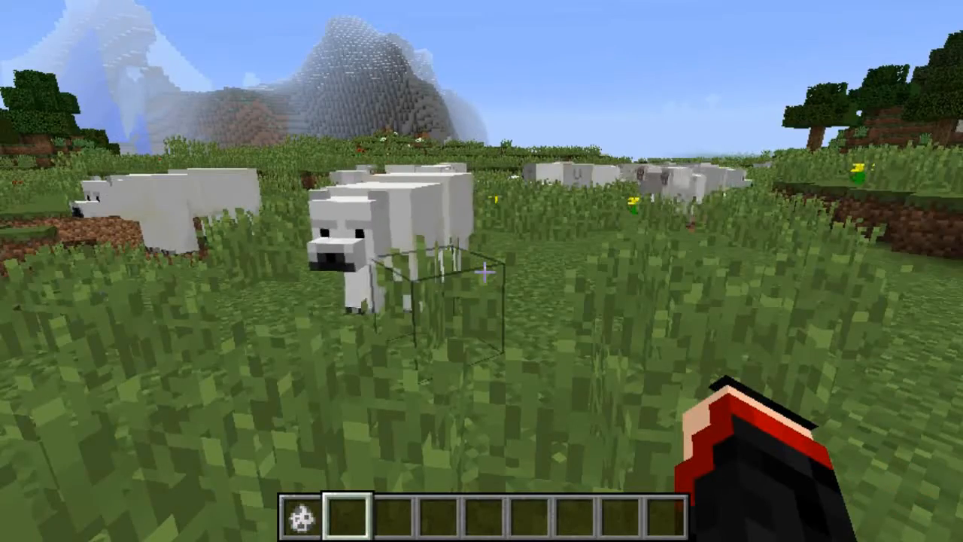
{"action": "key", "text": "slash"}
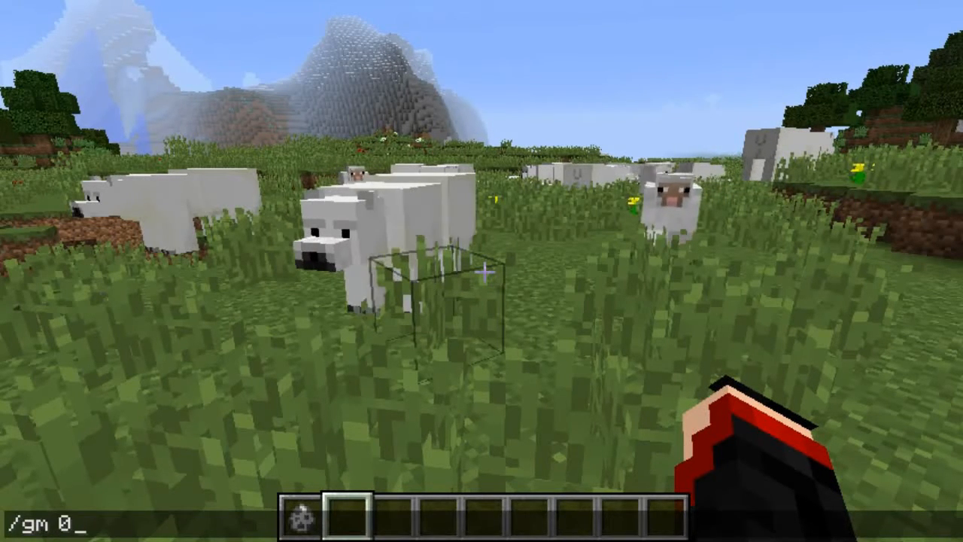
{"action": "key", "text": "Return"}
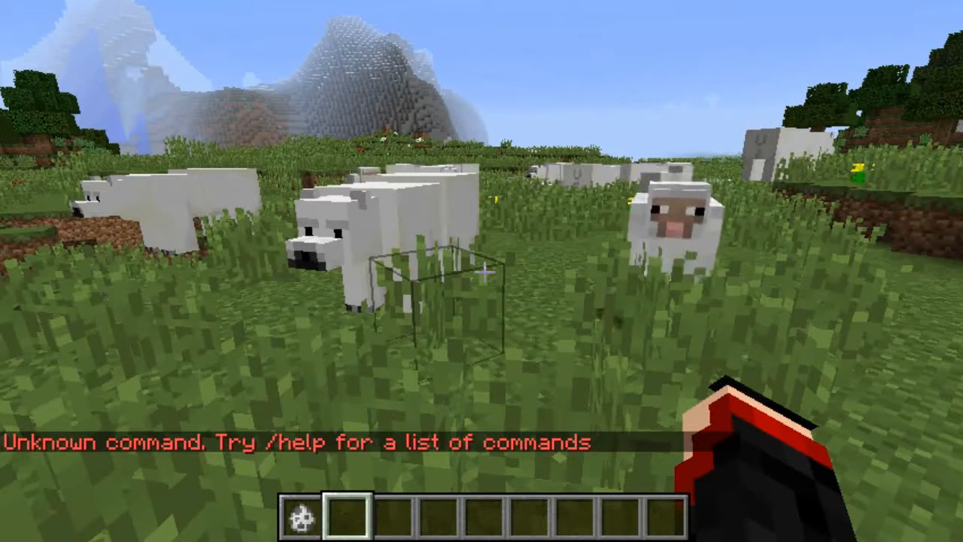
{"action": "key", "text": "slash"}
{"action": "type", "text": "g"}
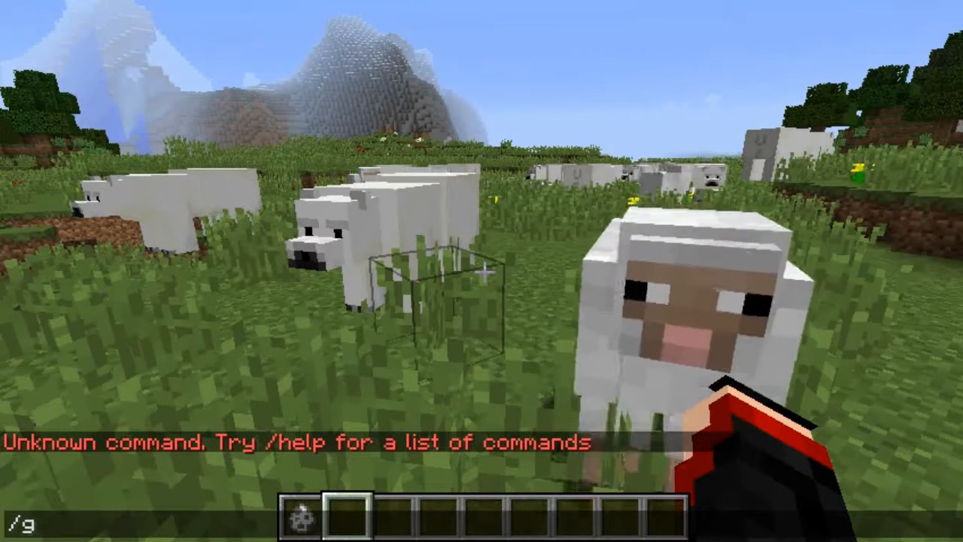
{"action": "type", "text": "amemode"}
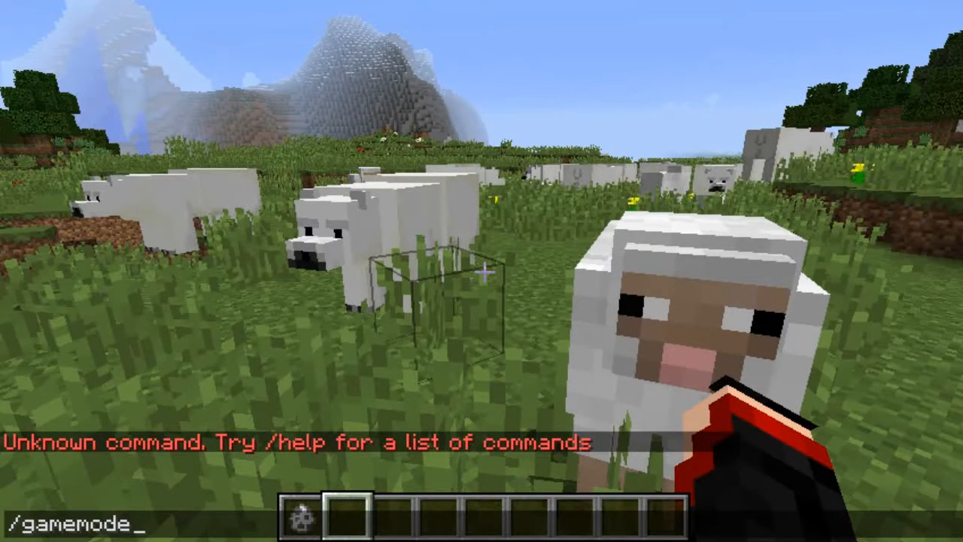
{"action": "type", "text": " 0"}
{"action": "key", "text": "Return"}
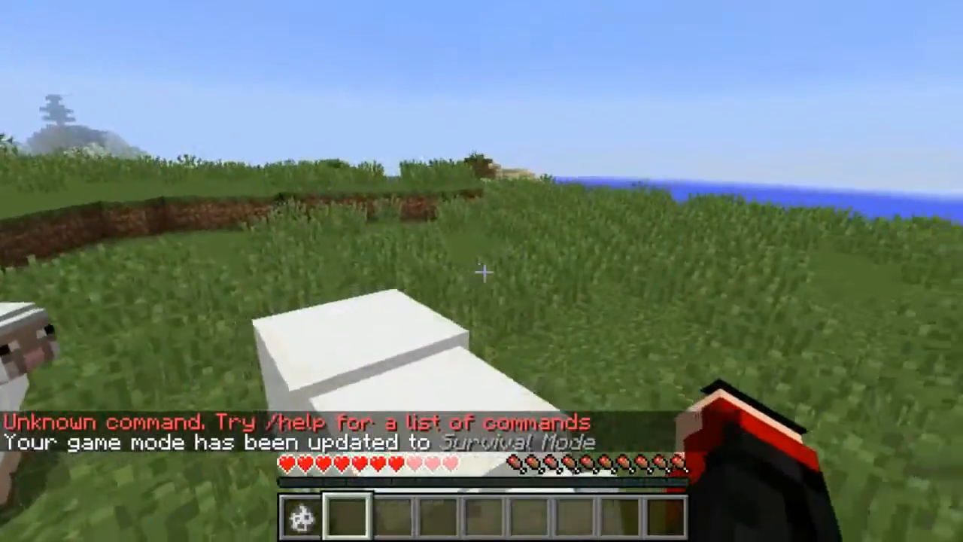
{"action": "key", "text": "w"}
{"action": "key", "text": "w"}
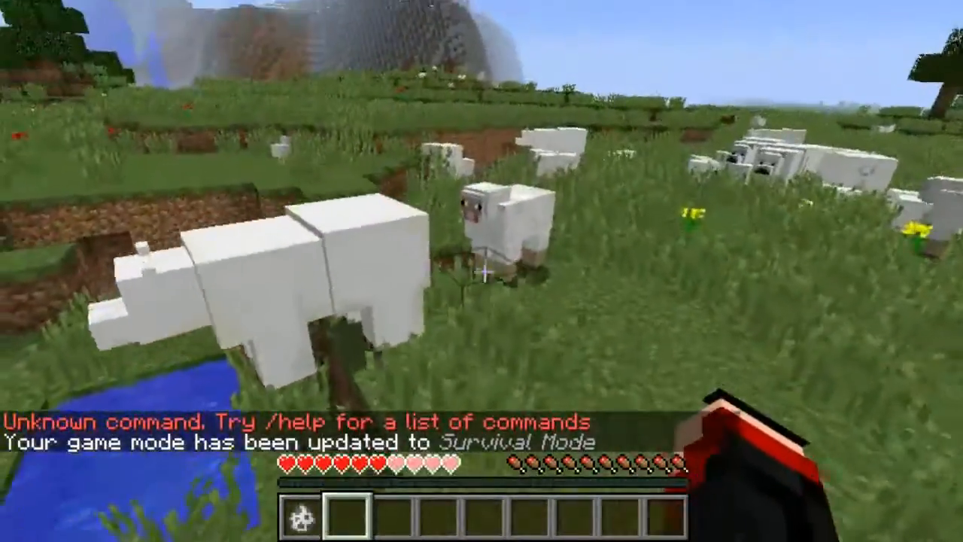
{"action": "key", "text": "w"}
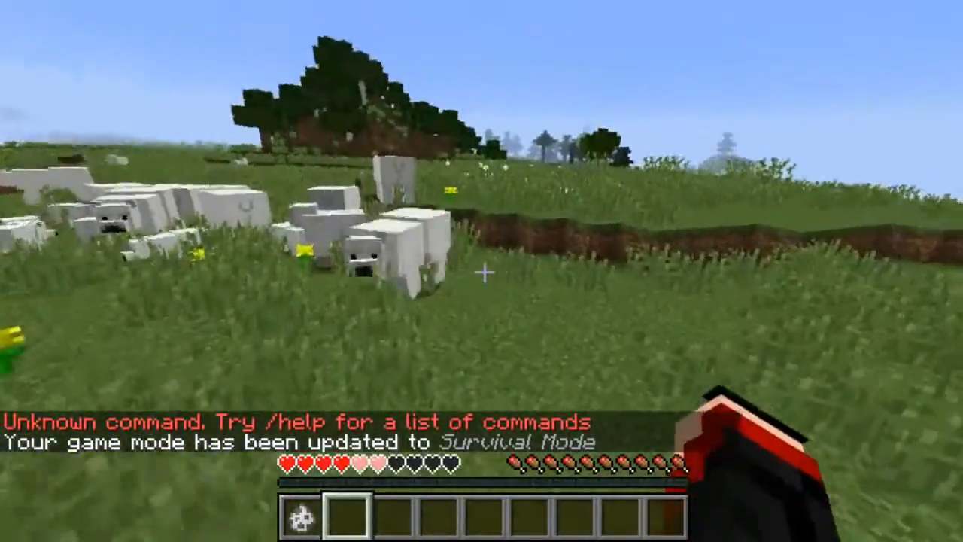
{"action": "key", "text": "w"}
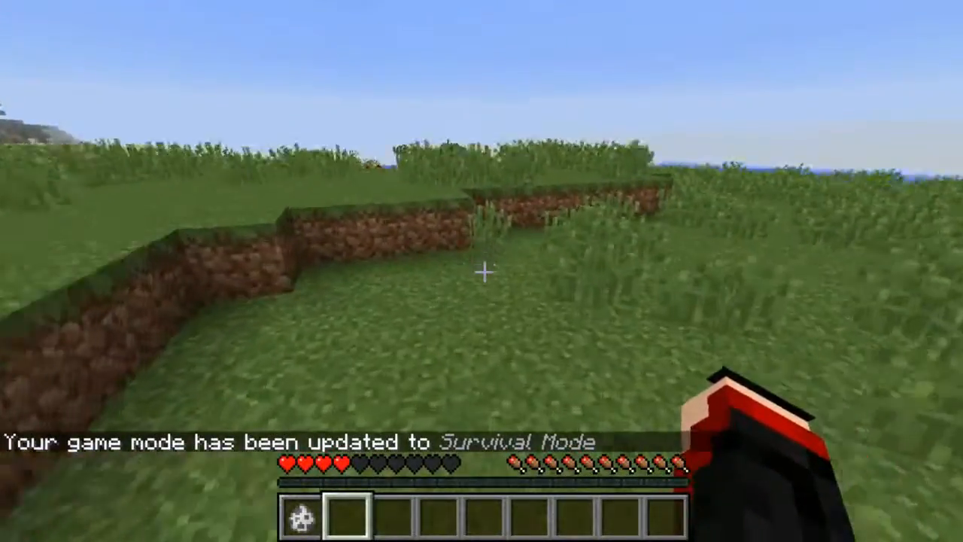
{"action": "key", "text": "F5"}
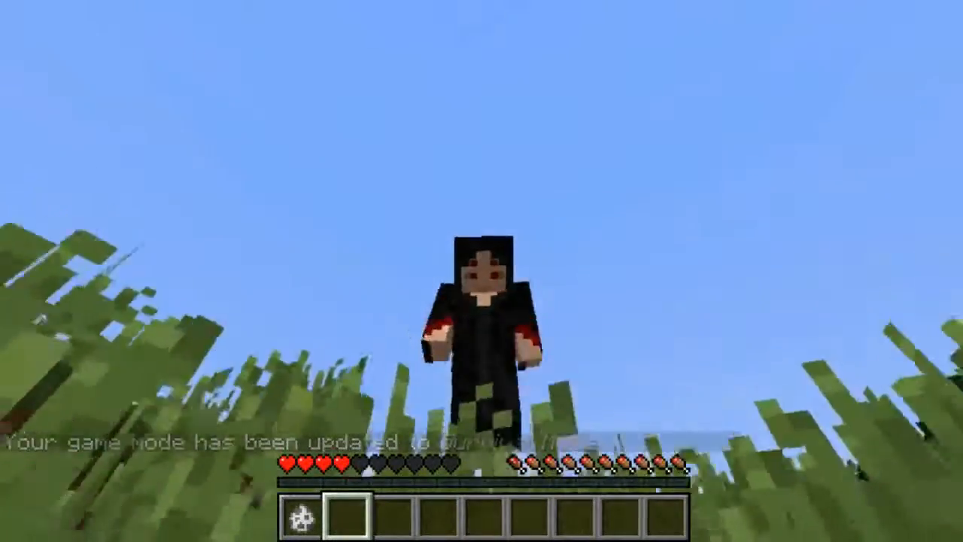
{"action": "key", "text": "w"}
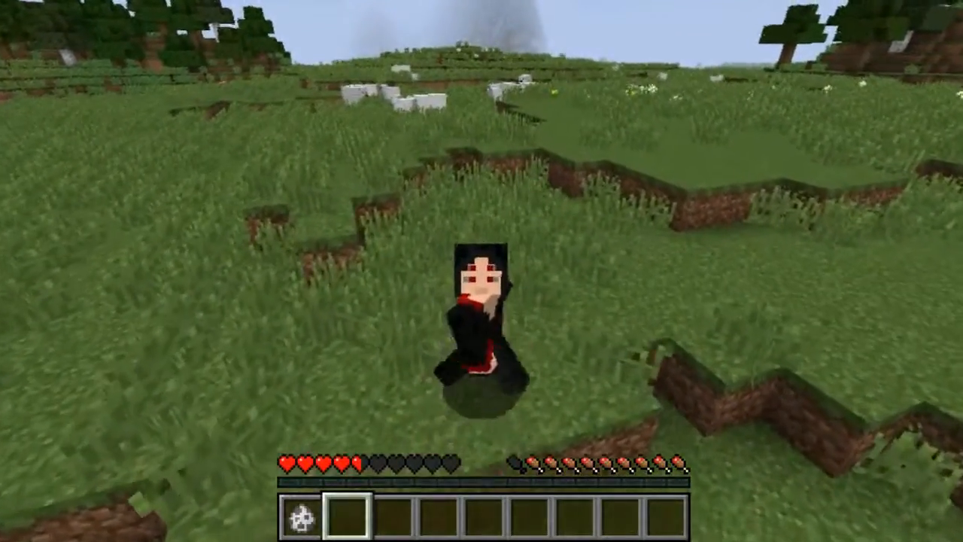
{"action": "key", "text": "s"}
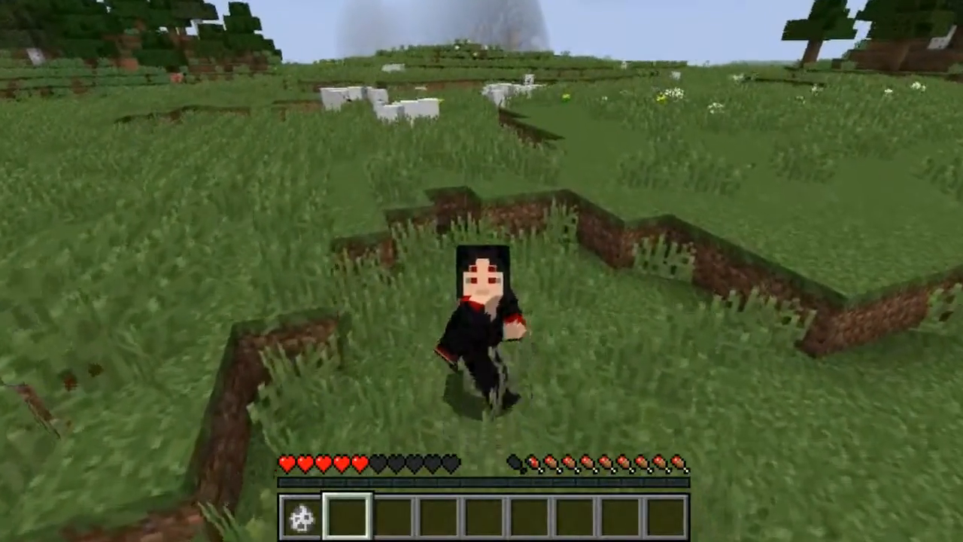
{"action": "key", "text": "s"}
{"action": "key", "text": "space"}
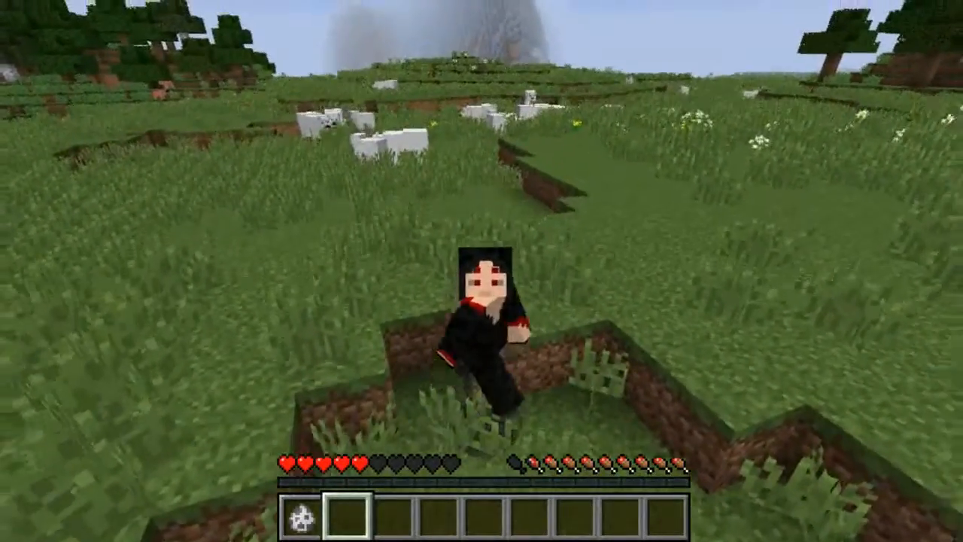
{"action": "key", "text": "s"}
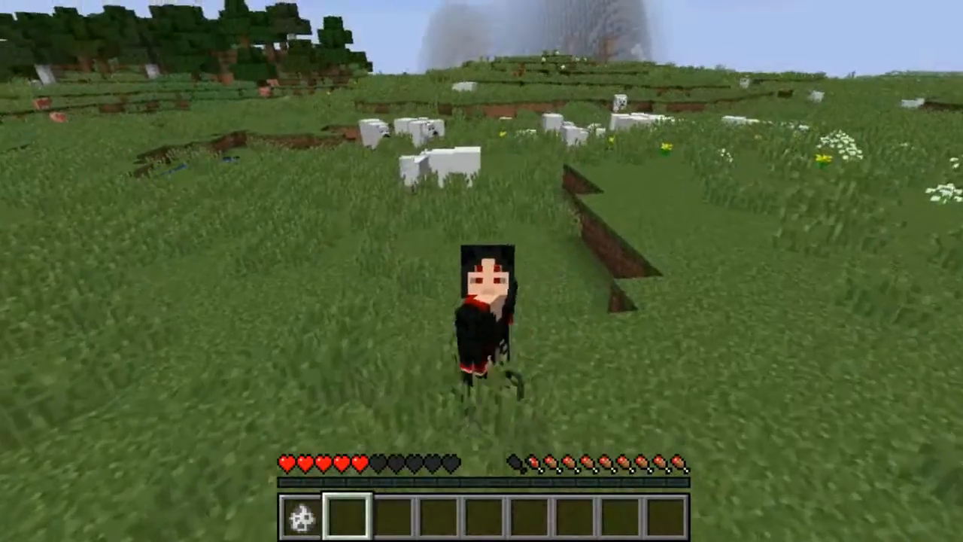
{"action": "key", "text": "s"}
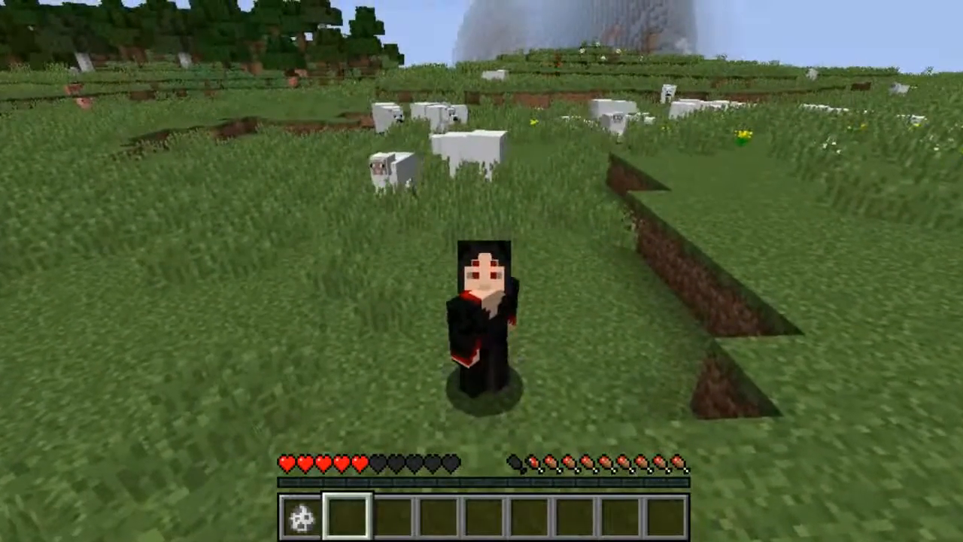
{"action": "key", "text": "s"}
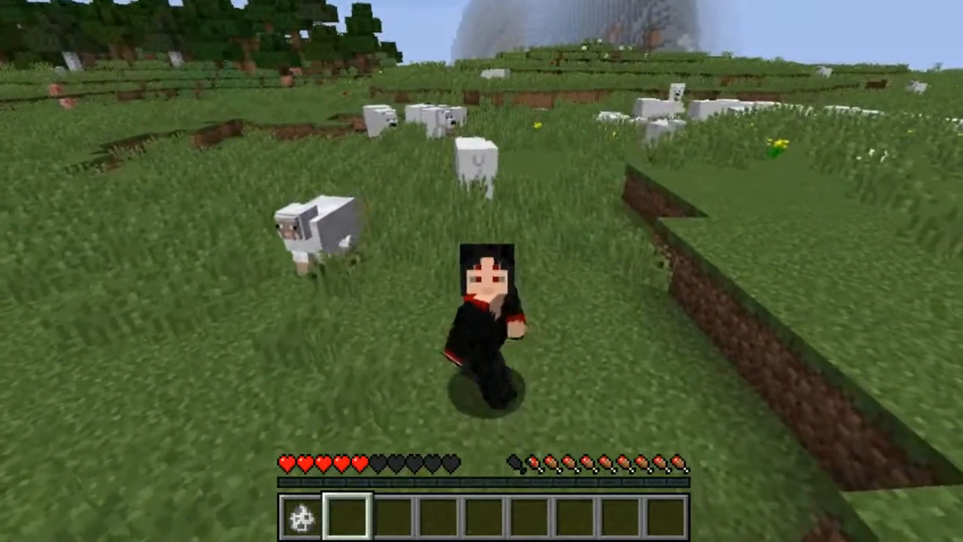
{"action": "key", "text": "s"}
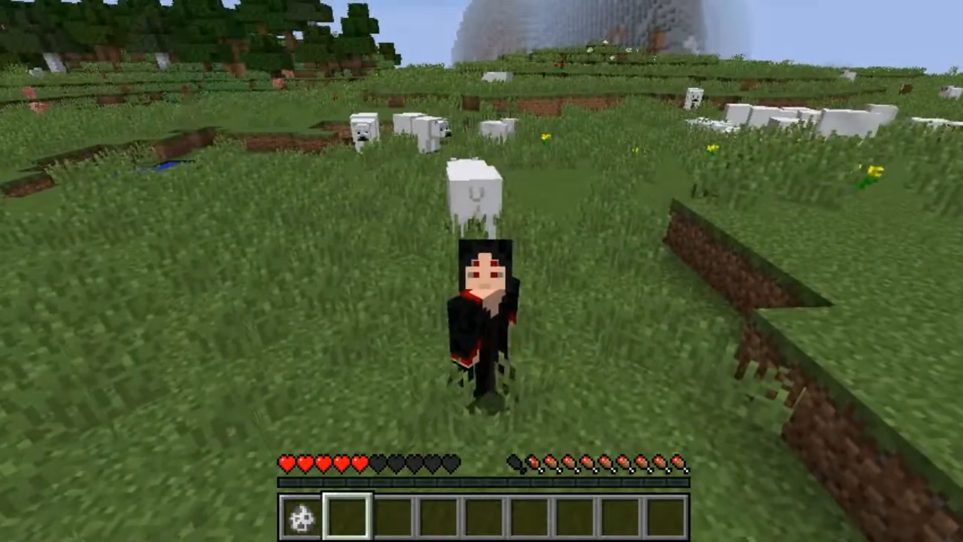
{"action": "key", "text": "s"}
{"action": "key", "text": "s"}
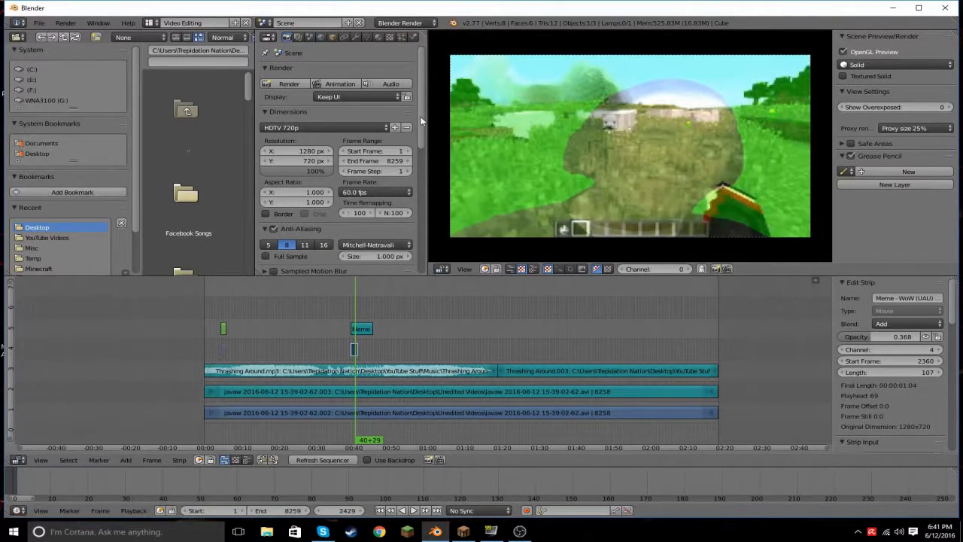
Dismiss the Skype contact-online notification covering the timeline area.
{"action": "left_click_drag", "start_coordinate": [423, 120], "coordinate": [417, 100]}
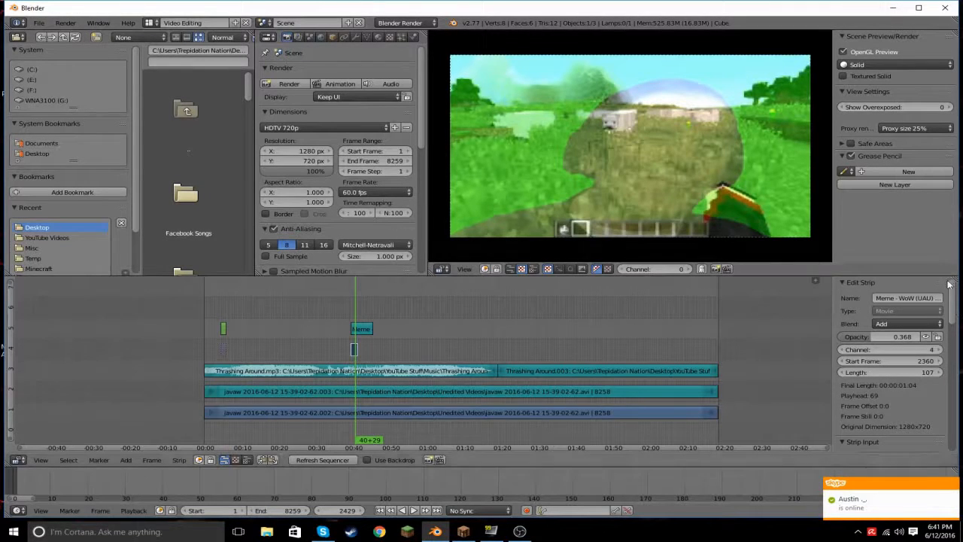
{"action": "left_click", "coordinate": [952, 483]}
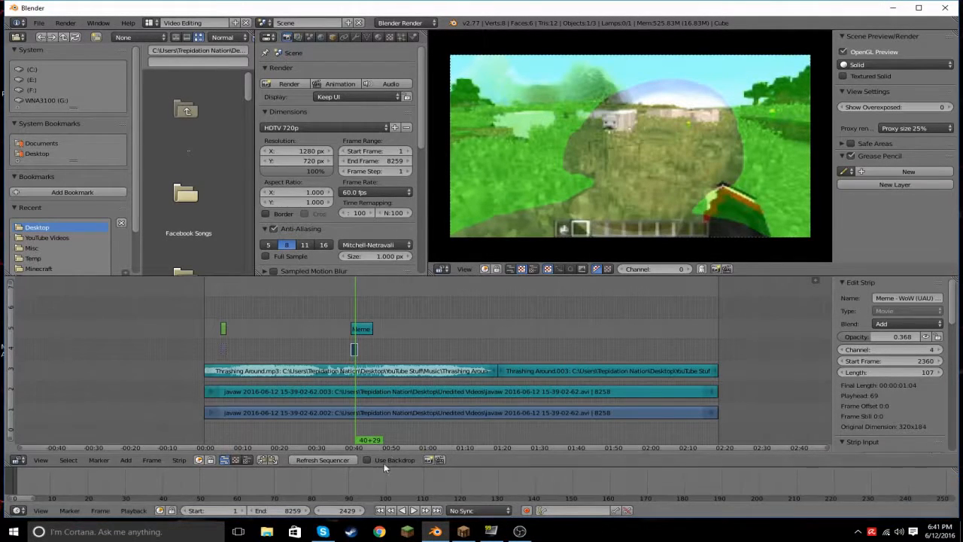